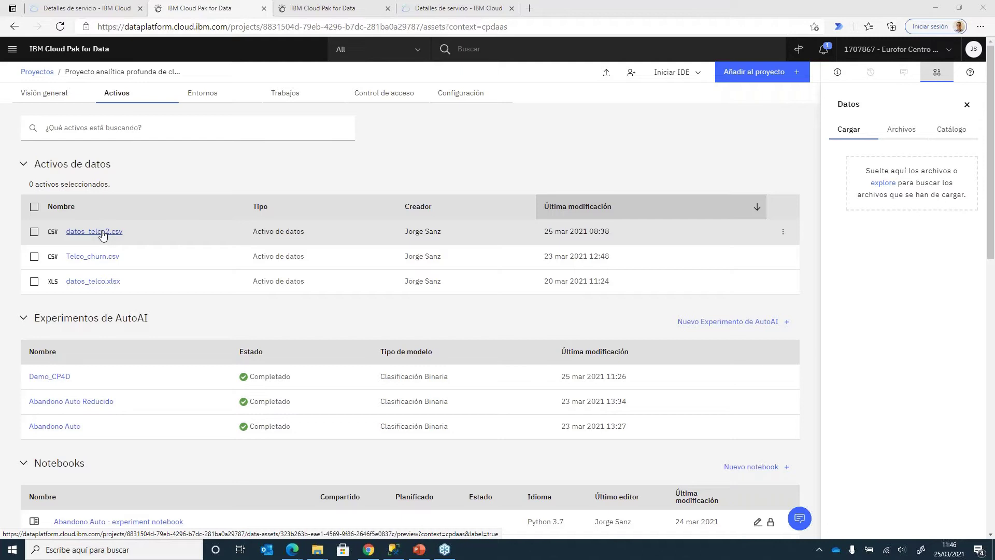
- Look through the project's data assets, AutoAI experiments and notebooks down to the Watson Machine Learning models
scroll(146, 280, "down", 2)
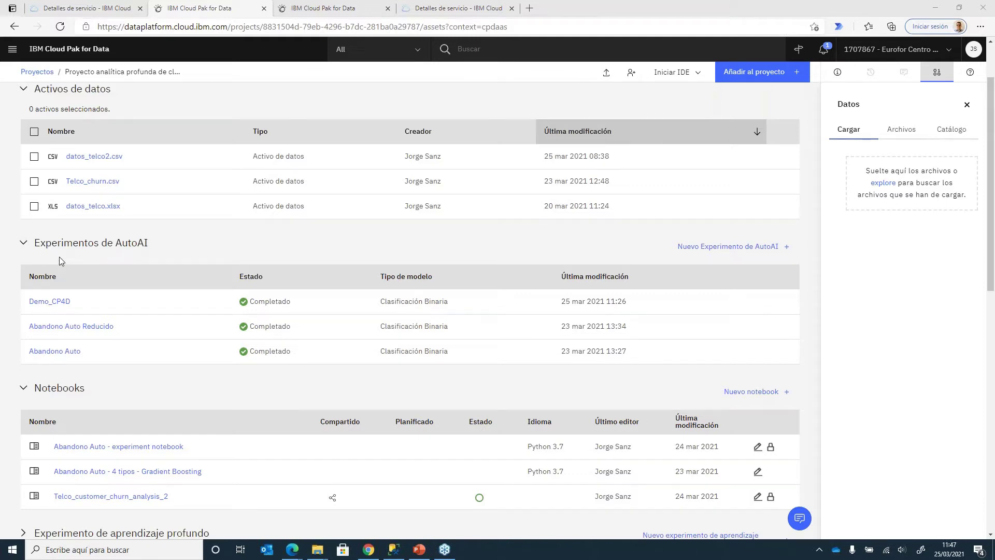
scroll(59, 258, "down", 4)
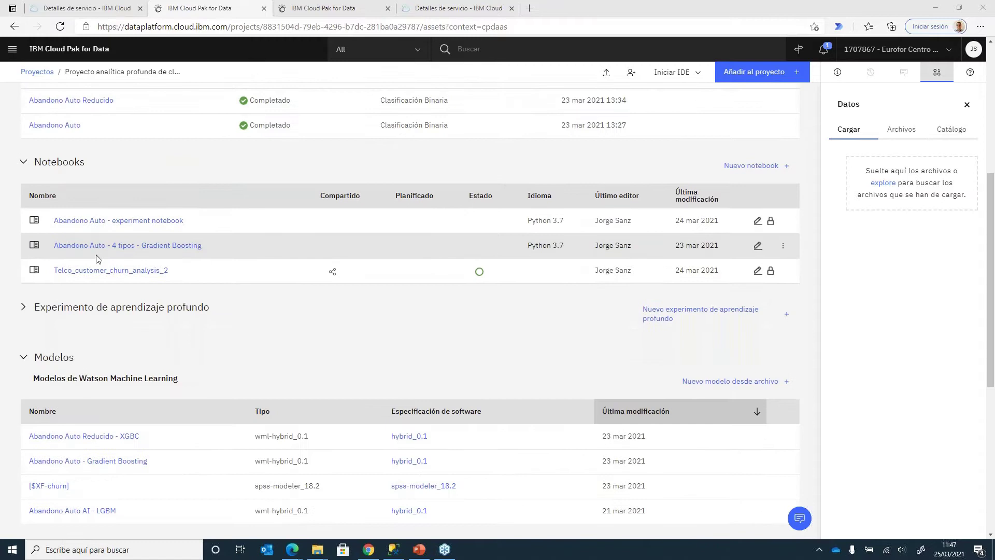
scroll(98, 258, "down", 1)
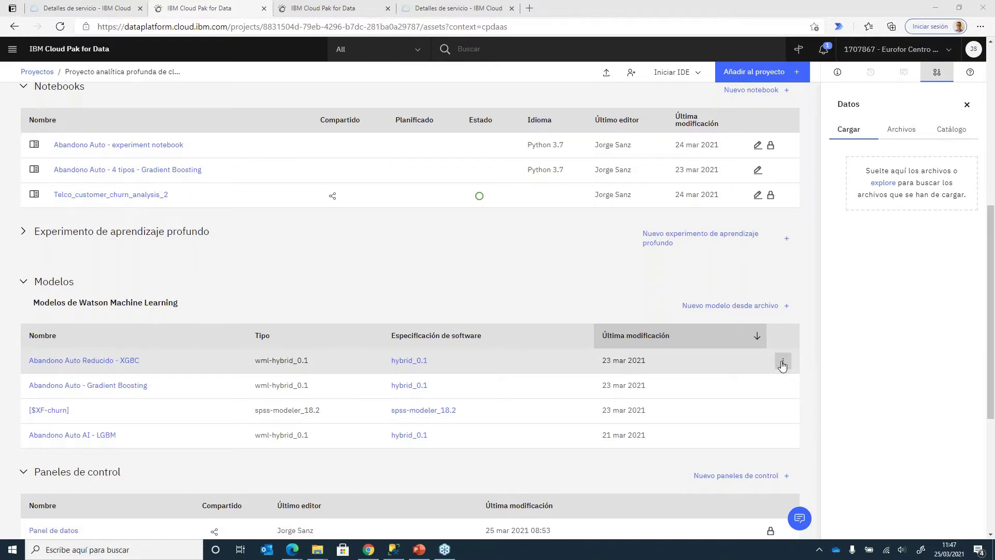
left_click(782, 364)
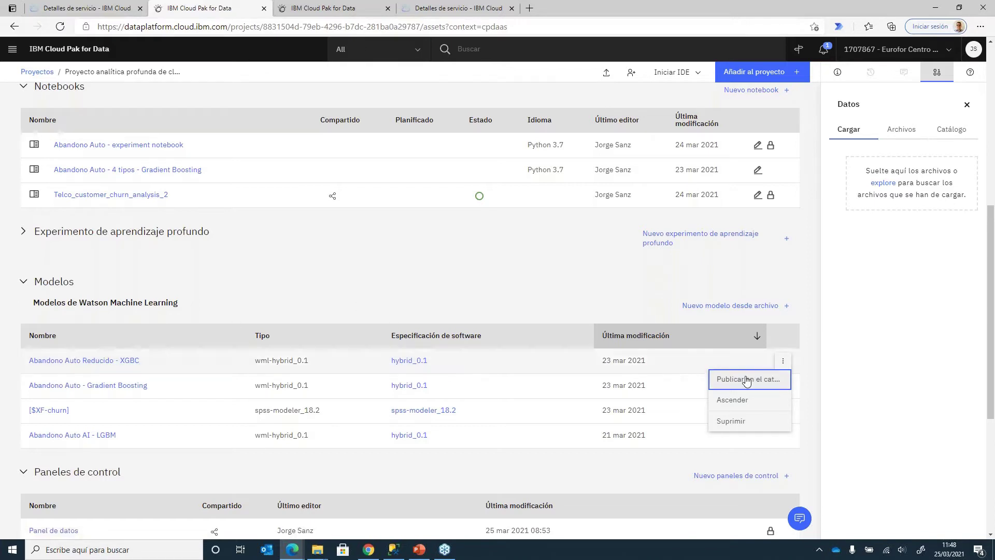
left_click(12, 54)
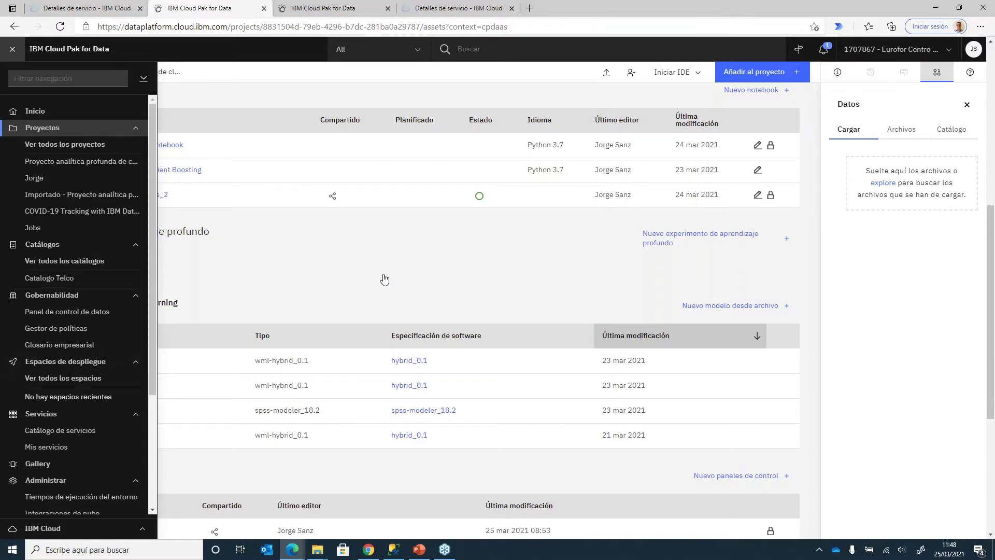
left_click(756, 326)
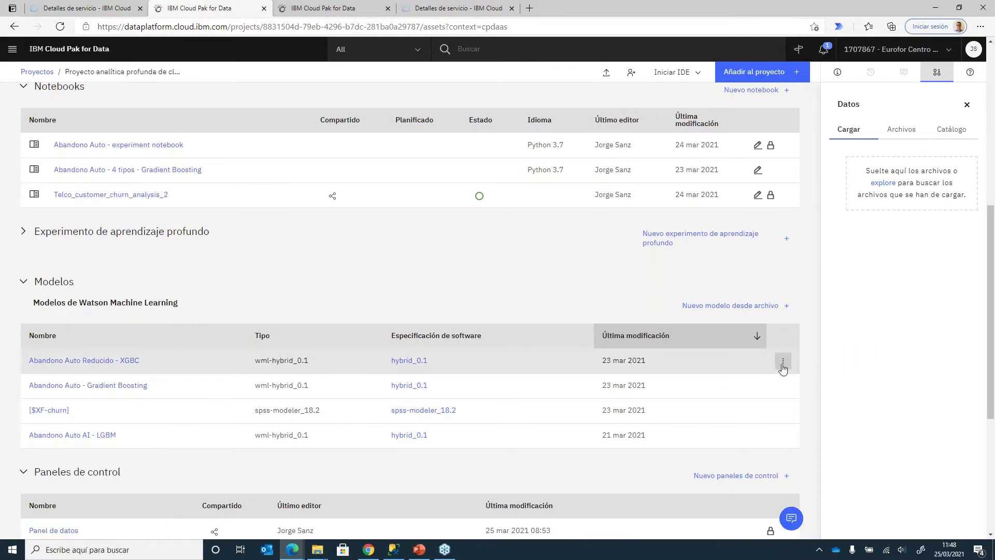
left_click(784, 362)
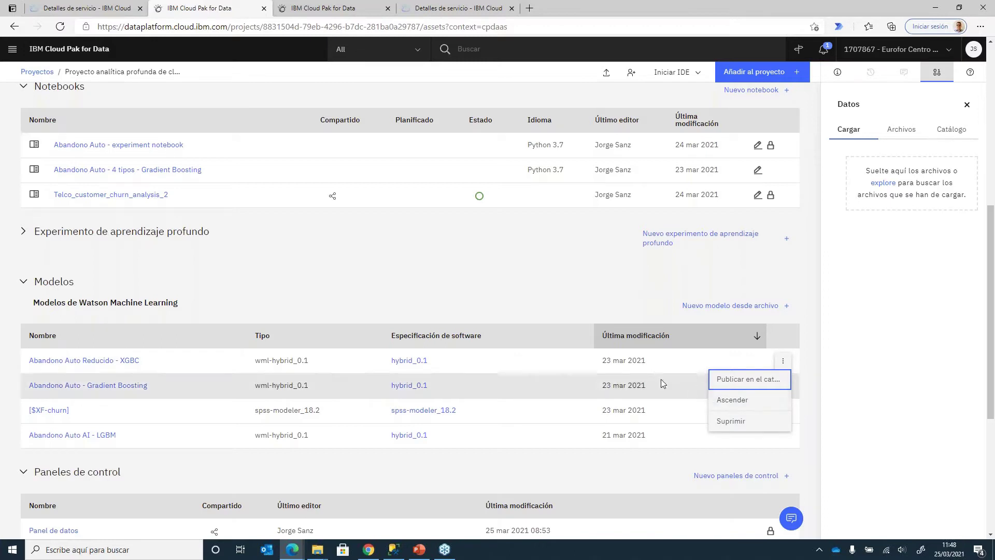
left_click(520, 276)
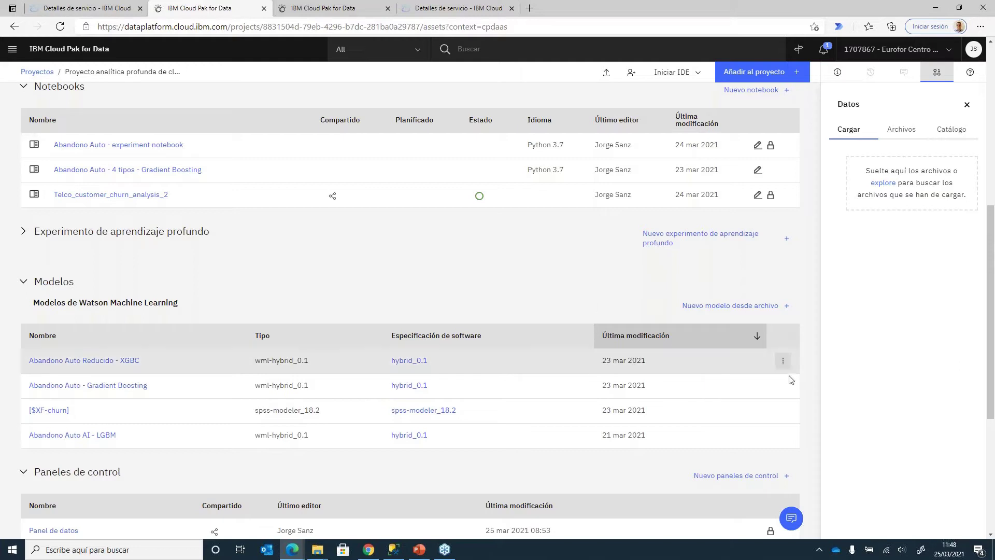
- Promote the model Abandono Auto Reducido - XGBC to the Telco deployment space, leaving the description and tags empty
left_click(782, 360)
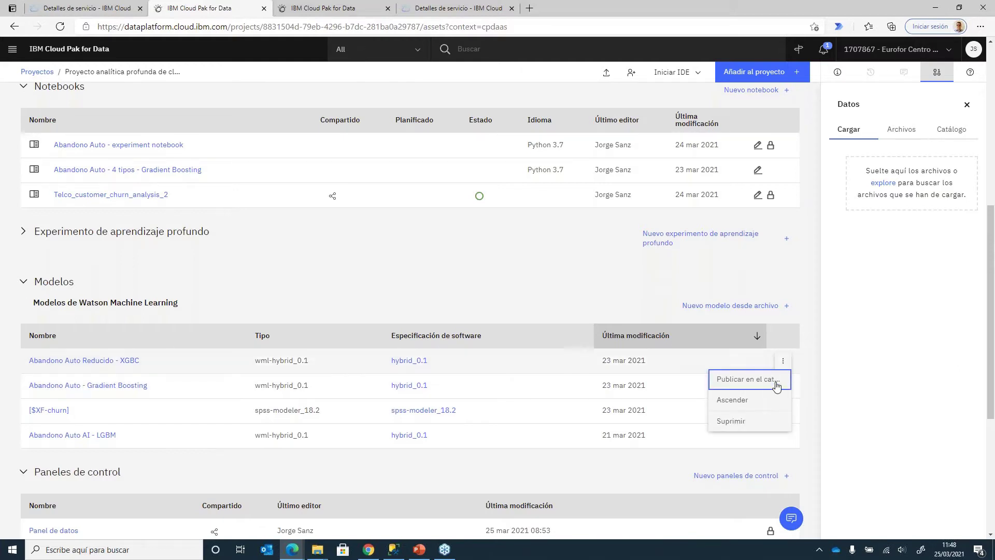
left_click(741, 404)
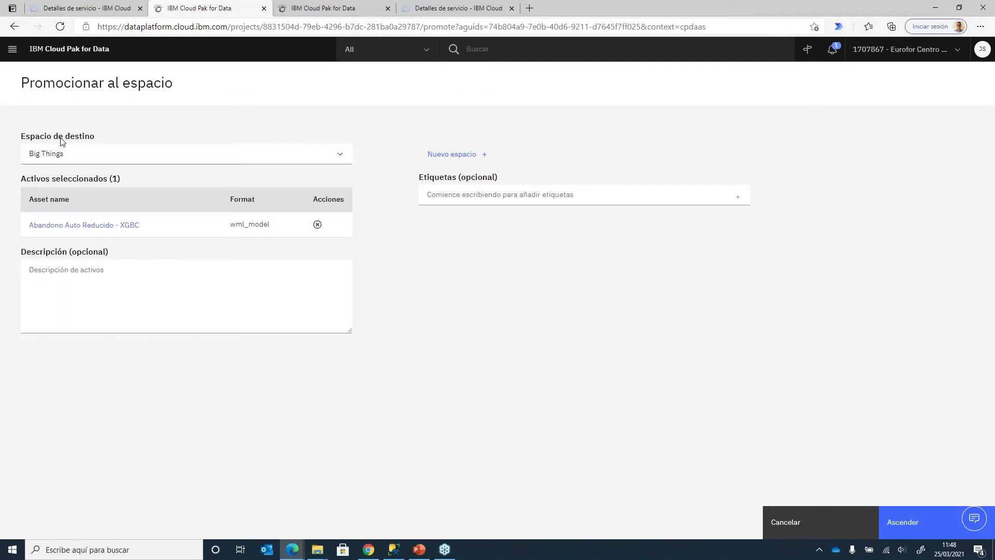
left_click(98, 148)
left_click(93, 195)
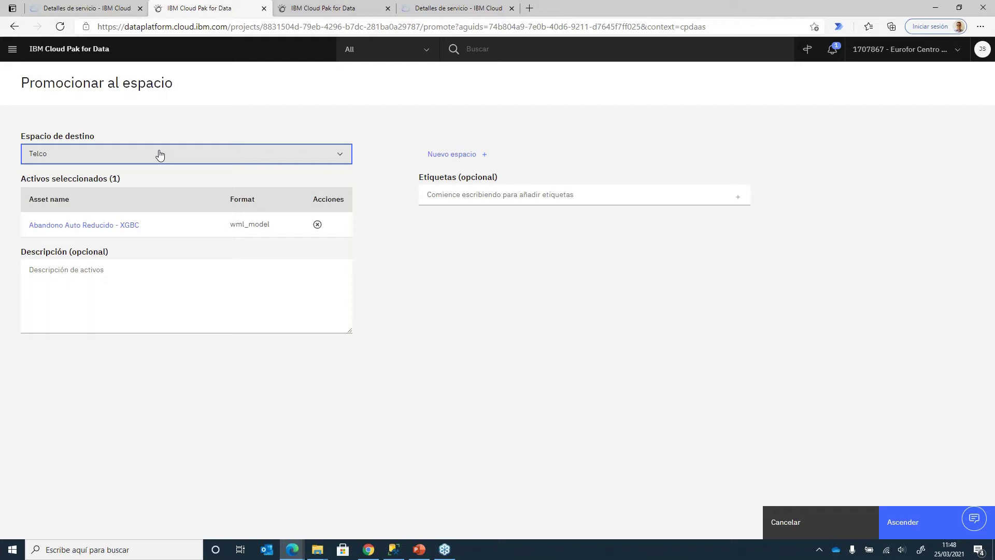
left_click(84, 280)
left_click(479, 178)
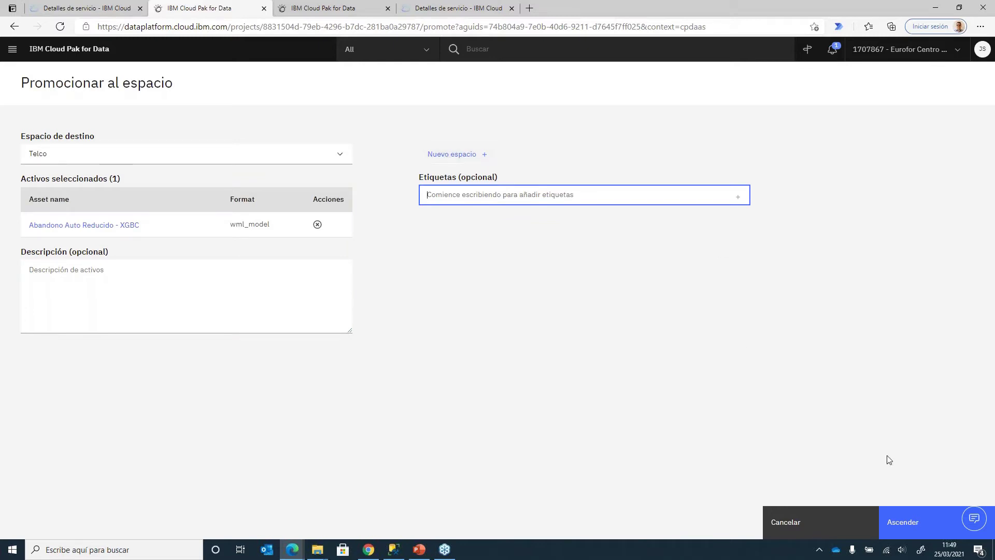
left_click(906, 523)
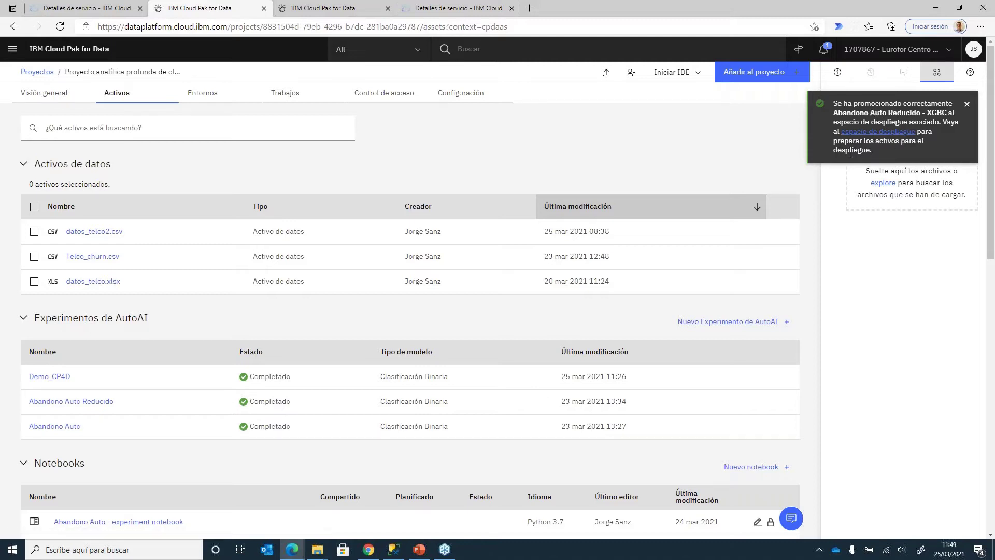
- Go to the overview of all deployment spaces and open the Telco space
left_click(4, 53)
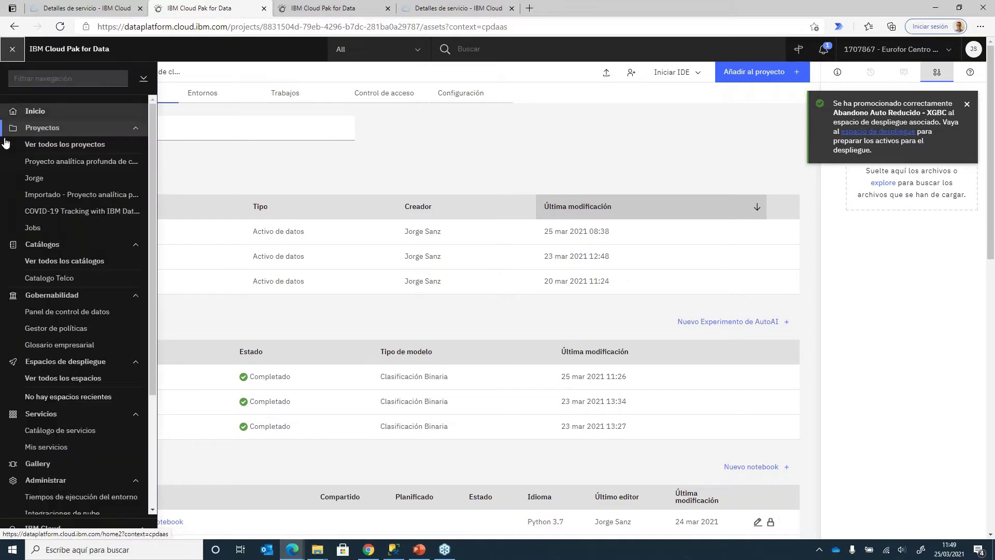
left_click(70, 364)
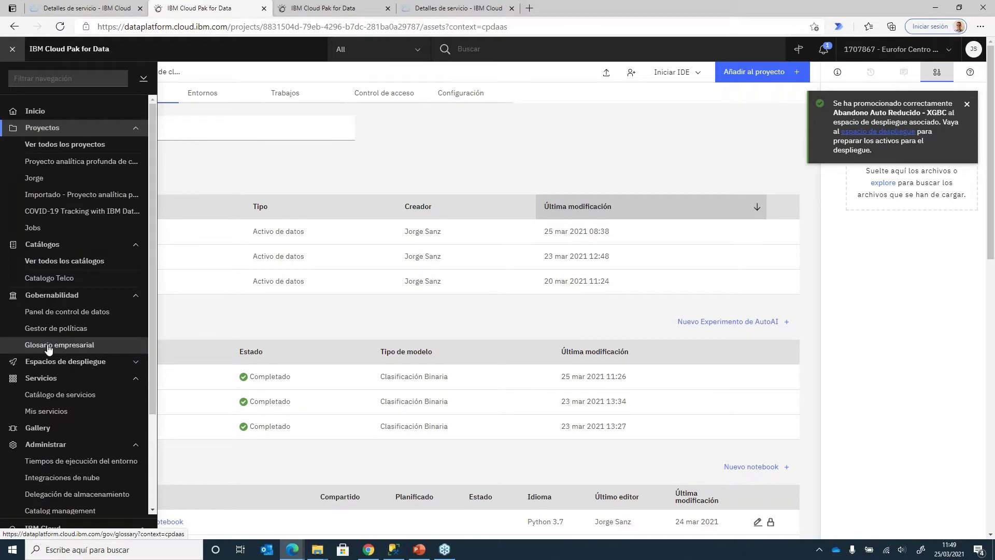
left_click(40, 363)
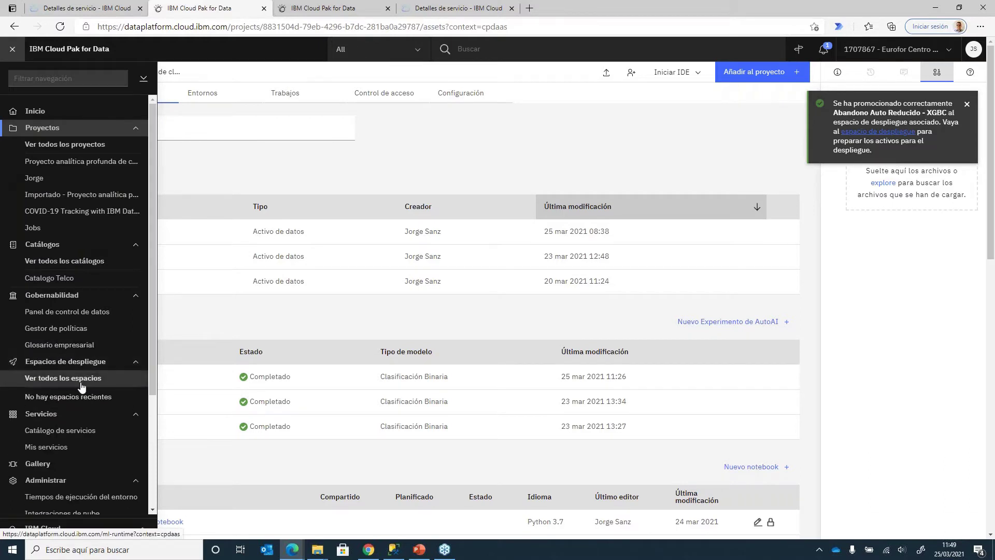
left_click(80, 382)
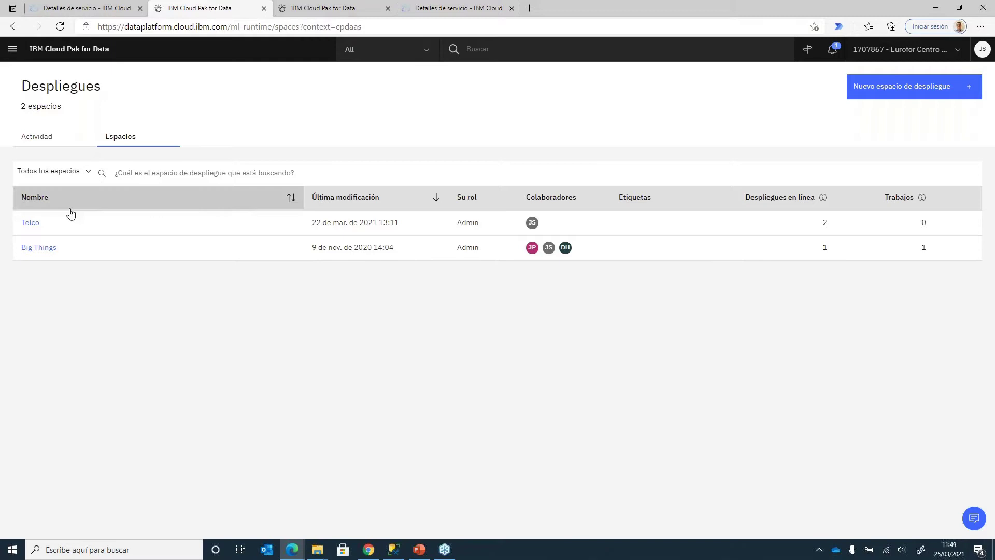
left_click(31, 223)
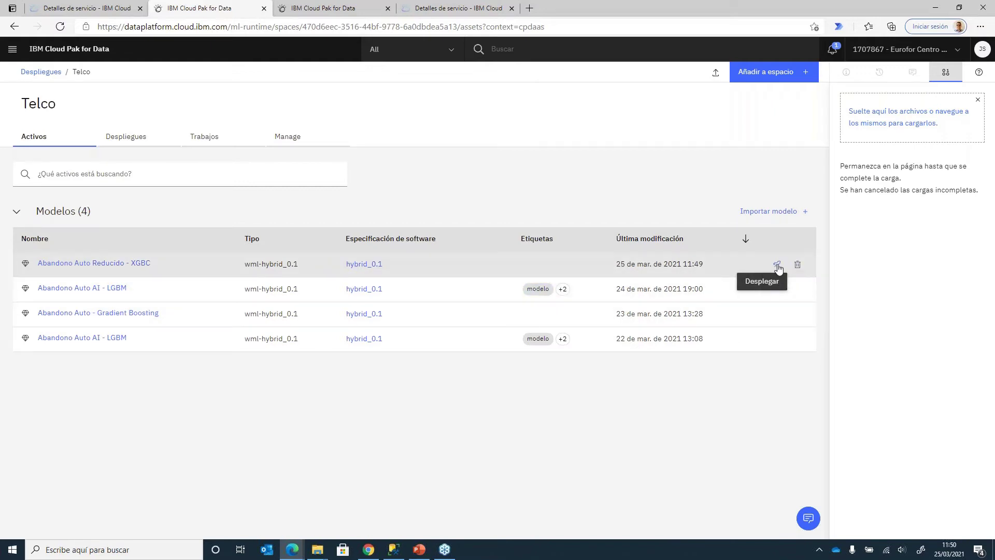
- Create an online (En línea) deployment of Abandono Auto Reducido - XGBC named Demo_CP4D_despiegueonline
left_click(776, 265)
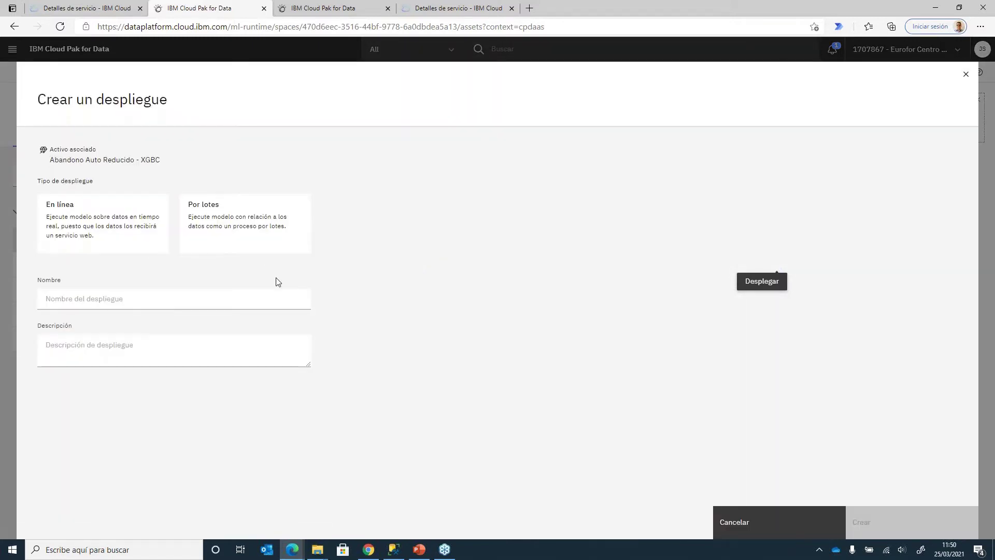
left_click(123, 219)
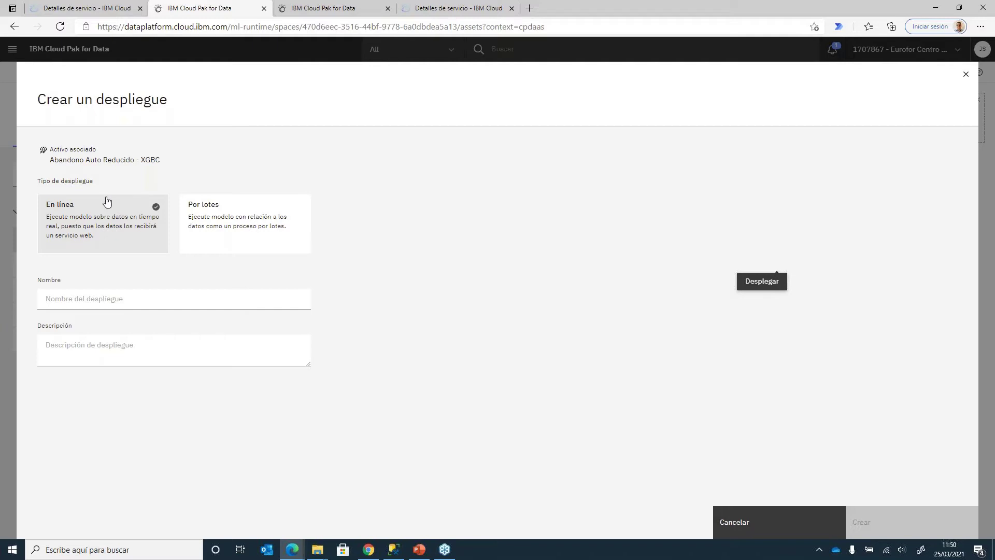
left_click(103, 210)
left_click(99, 299)
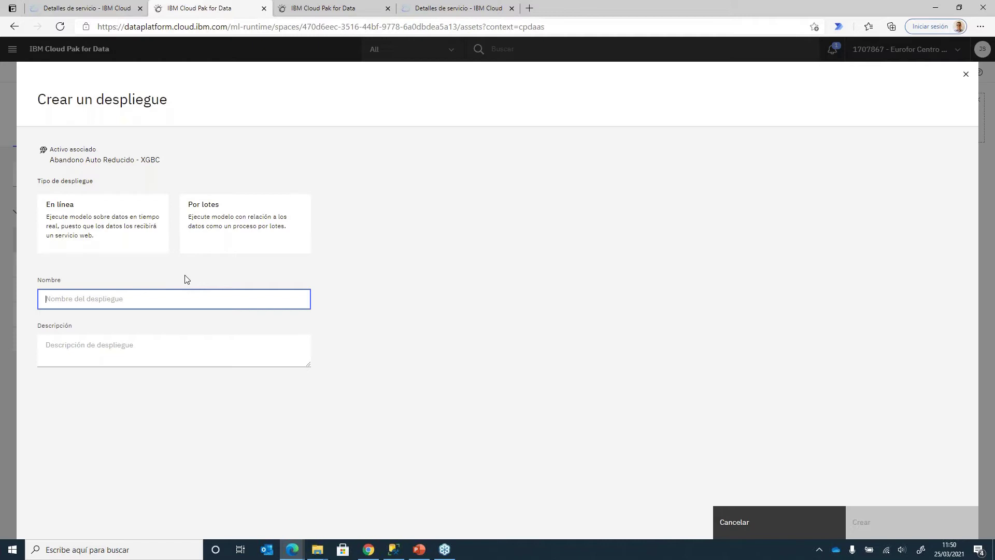
type("Demo_CP4D_despiegueonine")
left_click(138, 228)
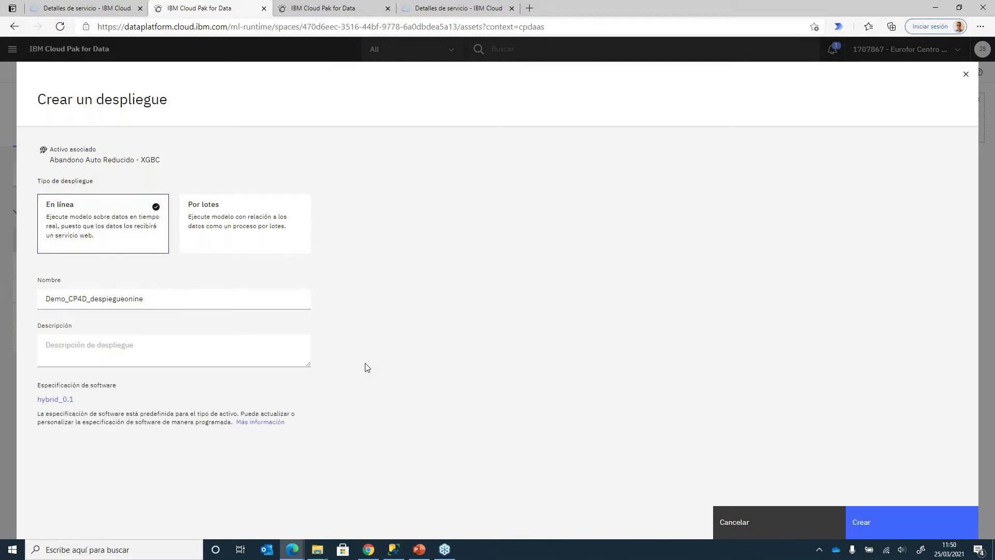
left_click(133, 298)
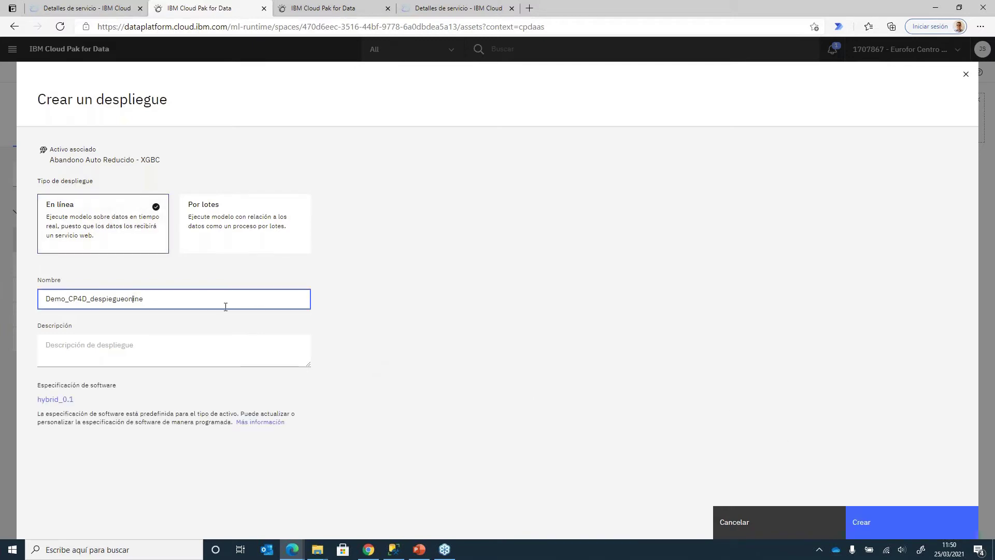
type("l")
left_click(893, 524)
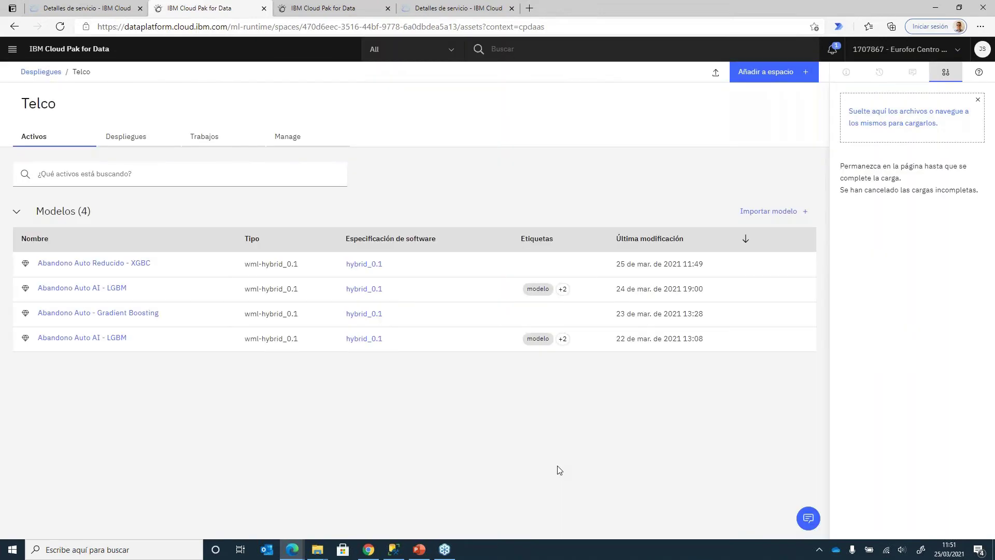
- Open the existing deployment Despliegue online telco V2 in the Telco space and examine the end of its endpoint URL
left_click(142, 137)
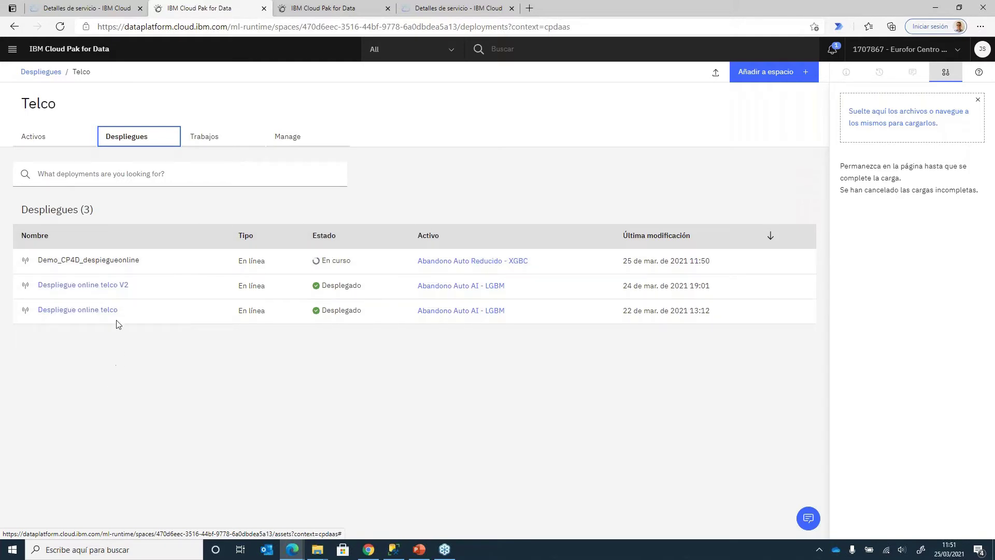
left_click(105, 289)
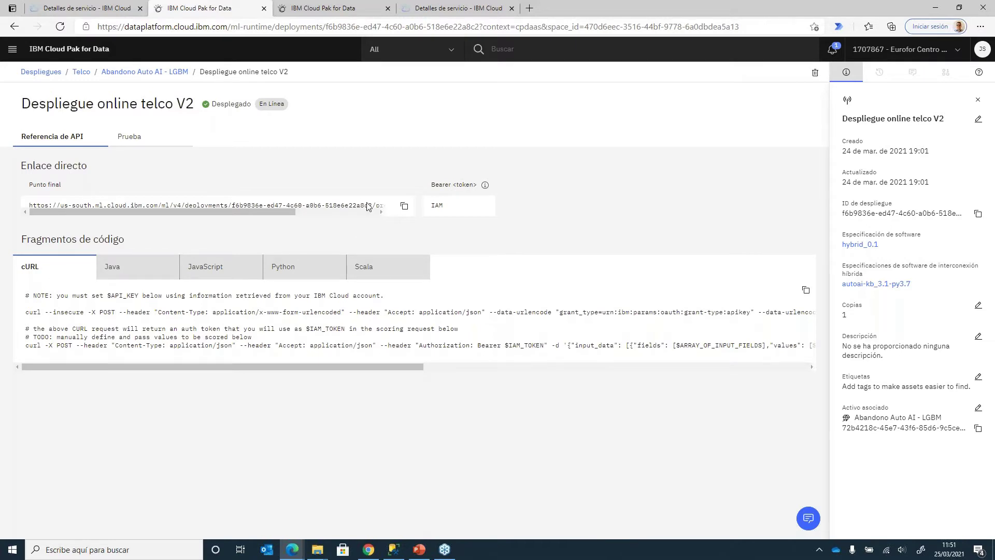
key("ctrl+plus")
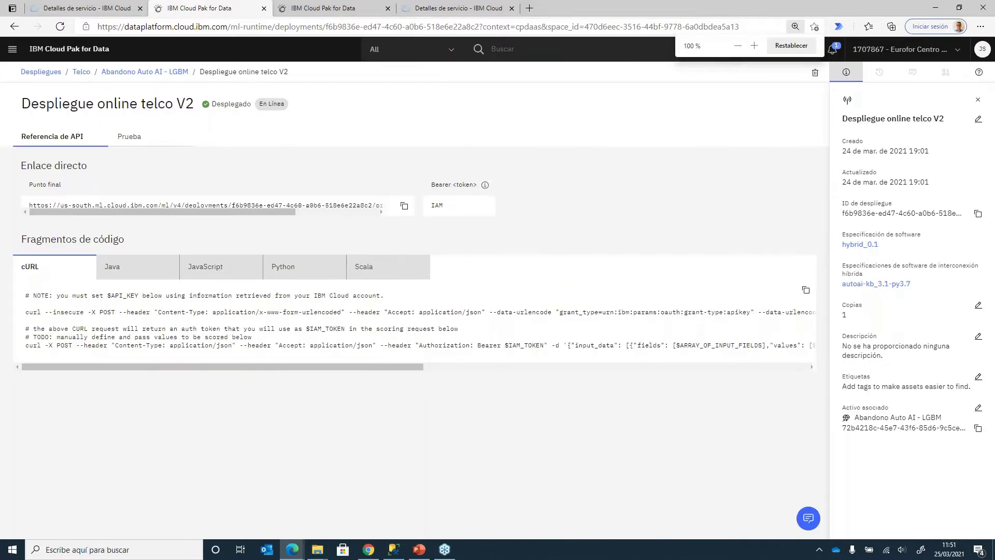
key("ctrl+plus")
left_click_drag(313, 253, 382, 251)
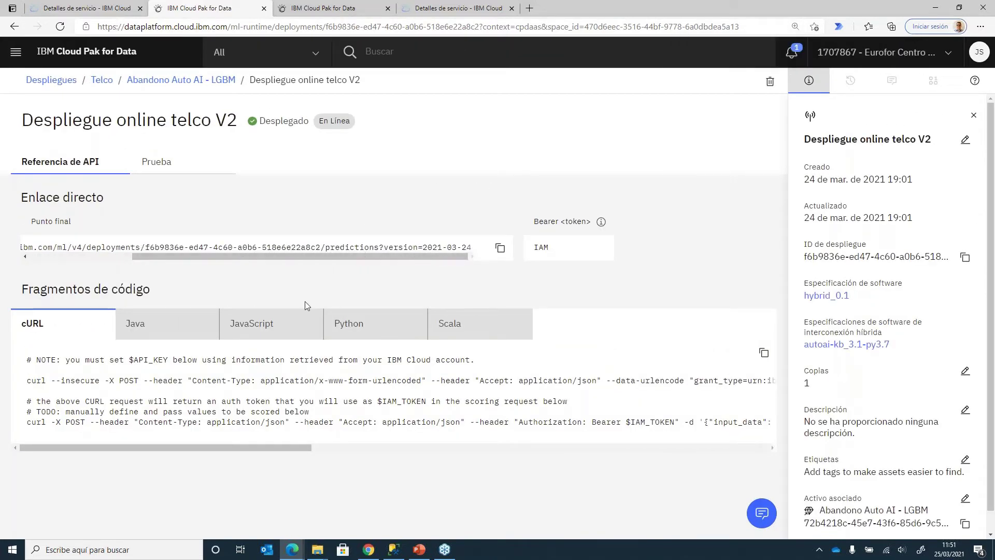
- View the Java, cURL and Python code snippets for calling the deployment
left_click(173, 322)
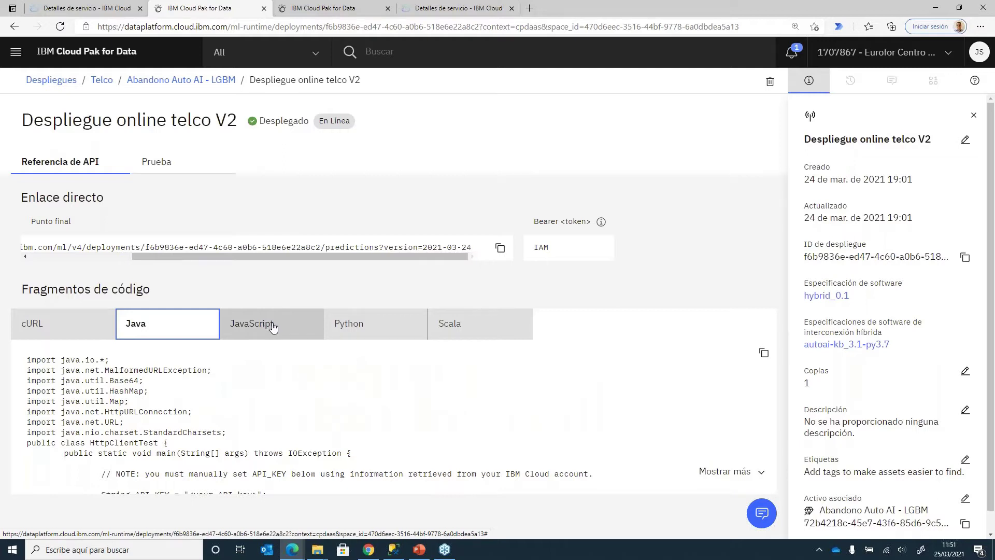
left_click(93, 322)
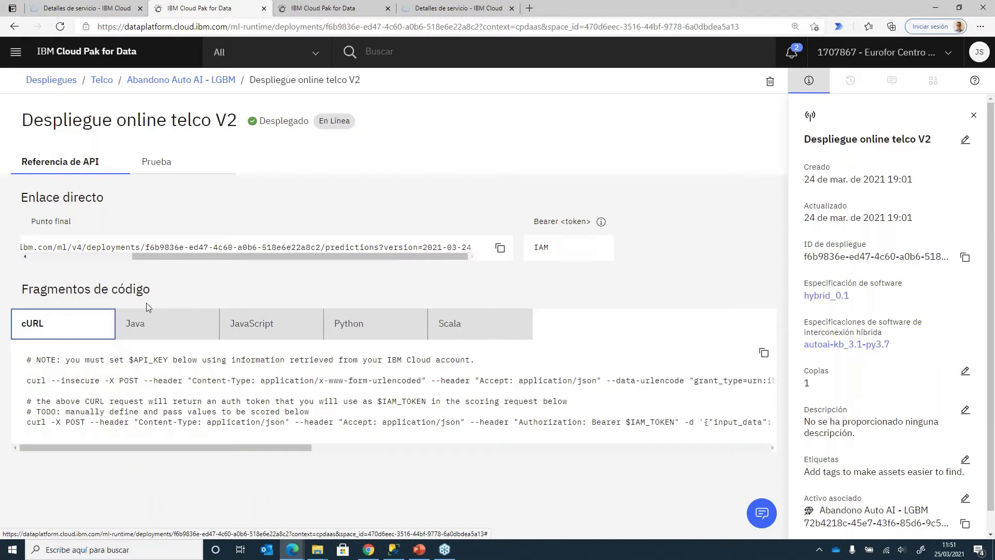
left_click(366, 331)
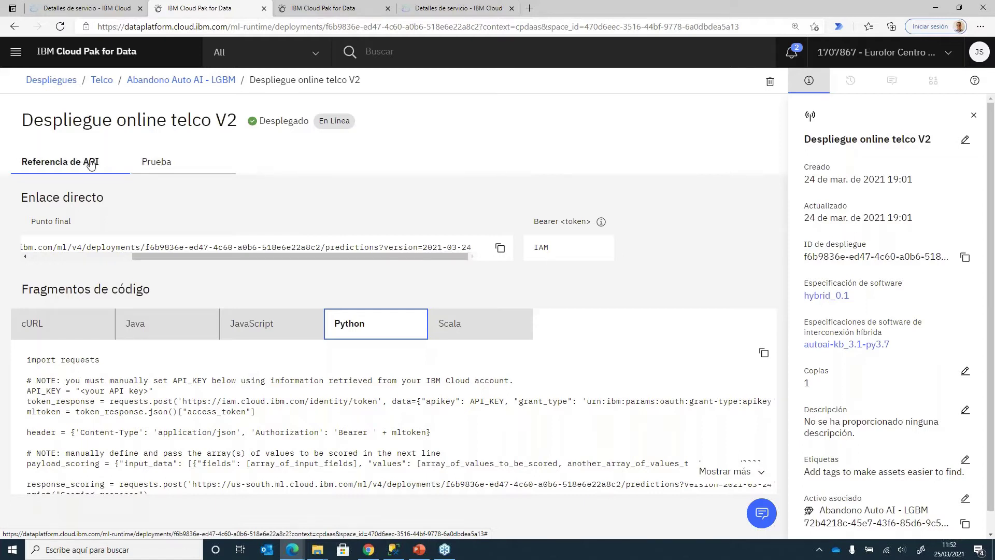
- Open the deployment's test page and examine the input data fields from customerID to TotalCharges
left_click(158, 163)
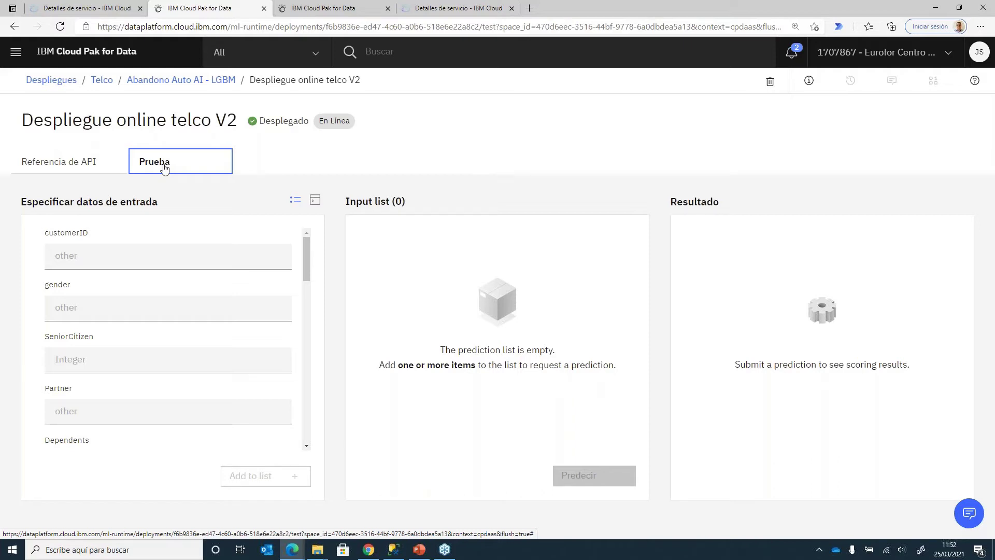
scroll(150, 263, "down", 3)
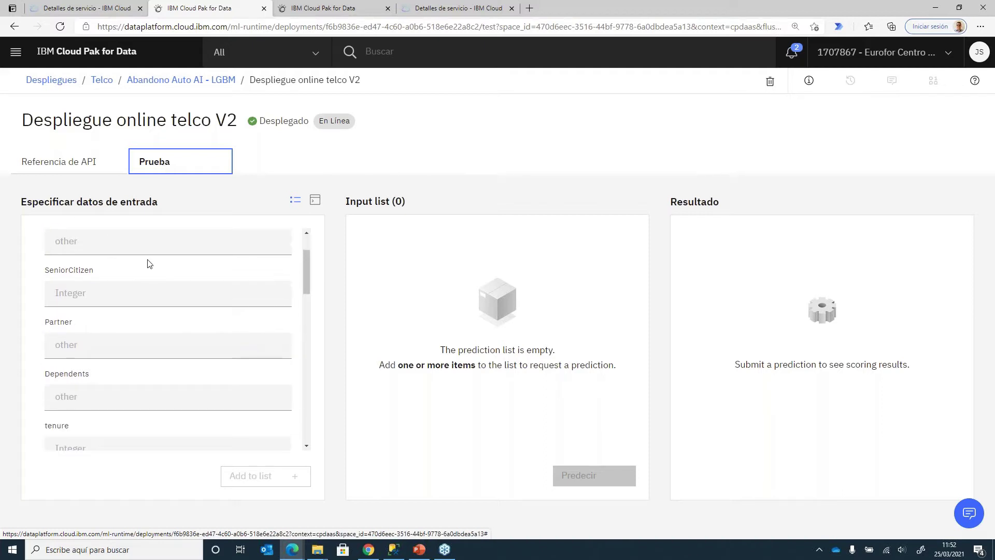
scroll(150, 263, "down", 3)
scroll(149, 264, "down", 8)
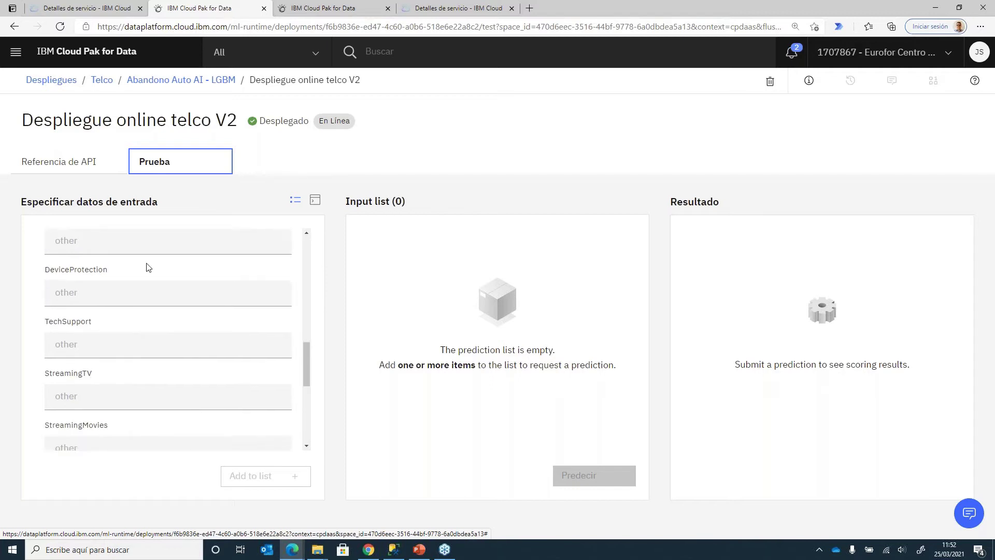
scroll(148, 267, "down", 6)
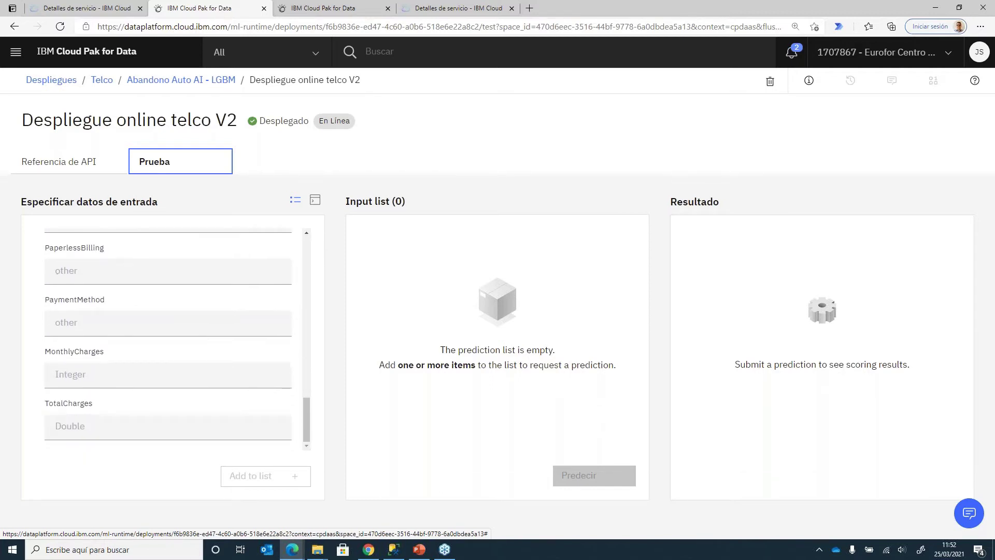
- Review the form's input fields from customerID to TechSupport and switch the test input data to JSON format
scroll(161, 283, "up", 15)
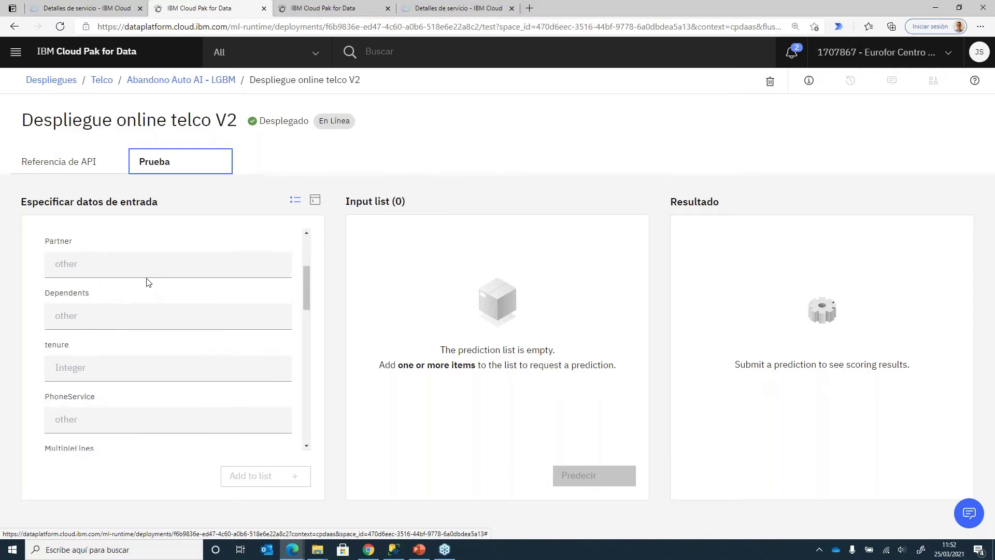
scroll(136, 280, "up", 3)
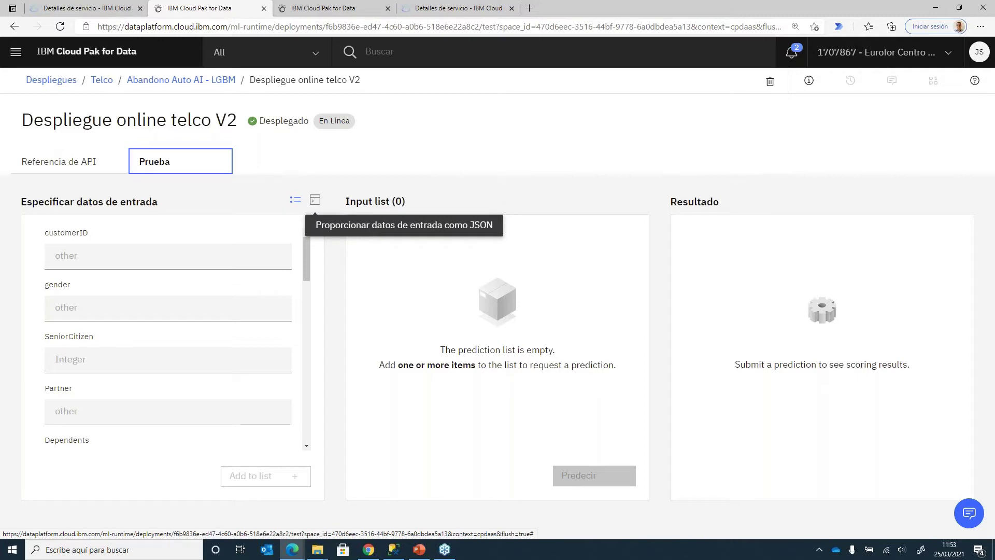
scroll(233, 284, "down", 1)
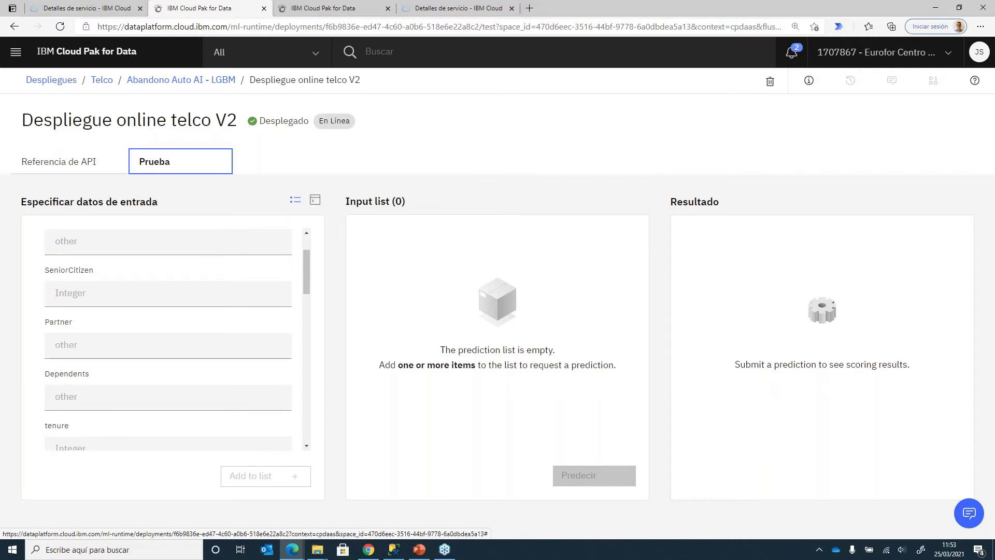
scroll(168, 337, "down", 6)
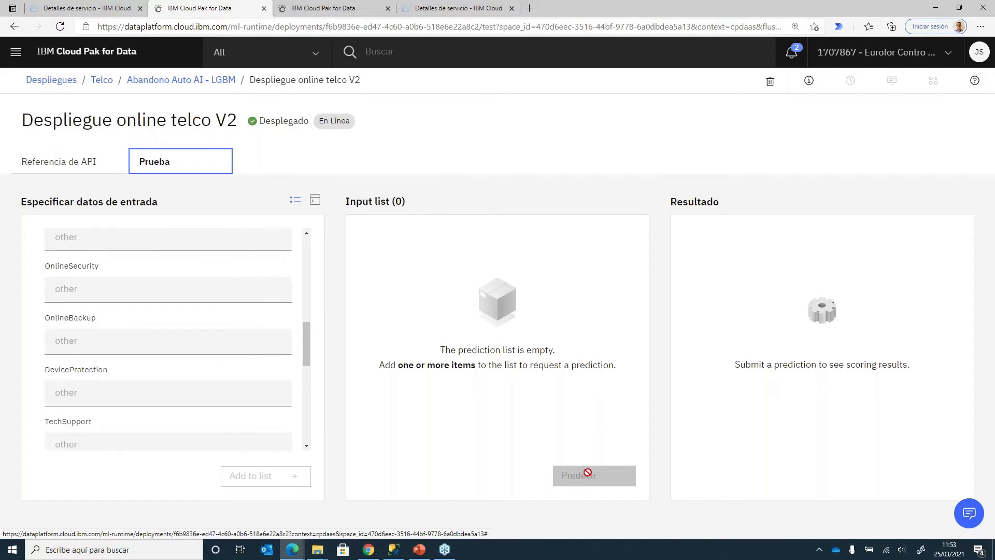
left_click(317, 202)
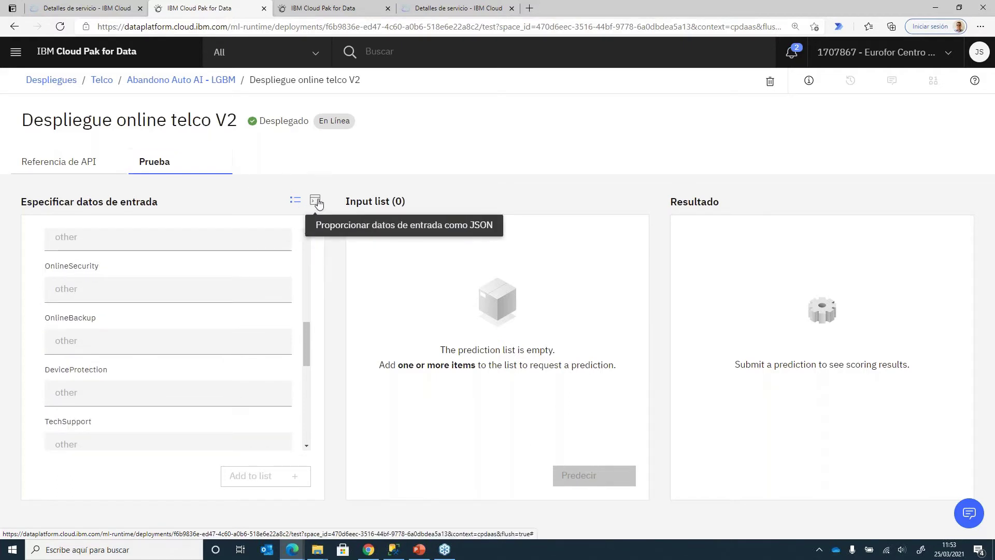
left_click(318, 203)
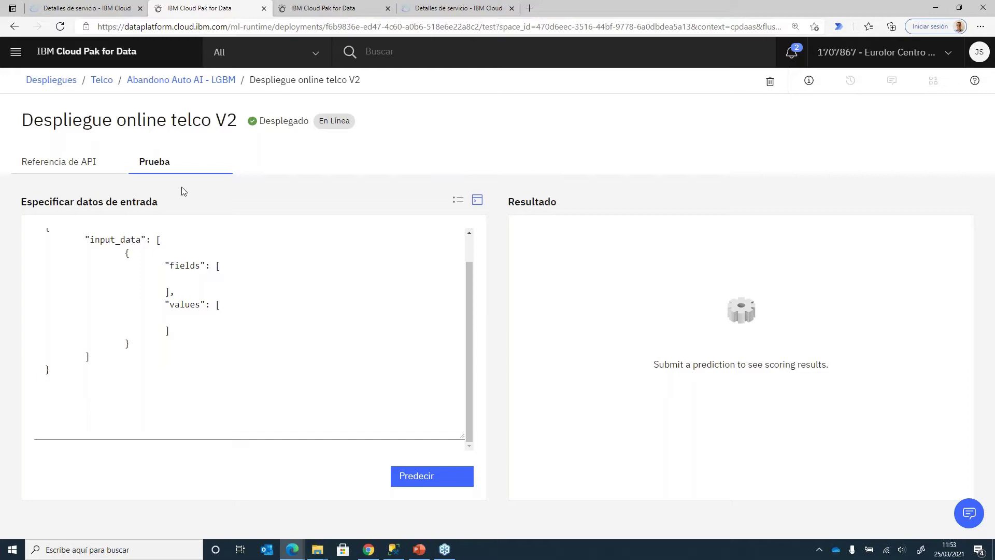
- Return to the API reference of Despliegue online telco V2 and examine the deployment's details down to its associated asset
left_click(90, 166)
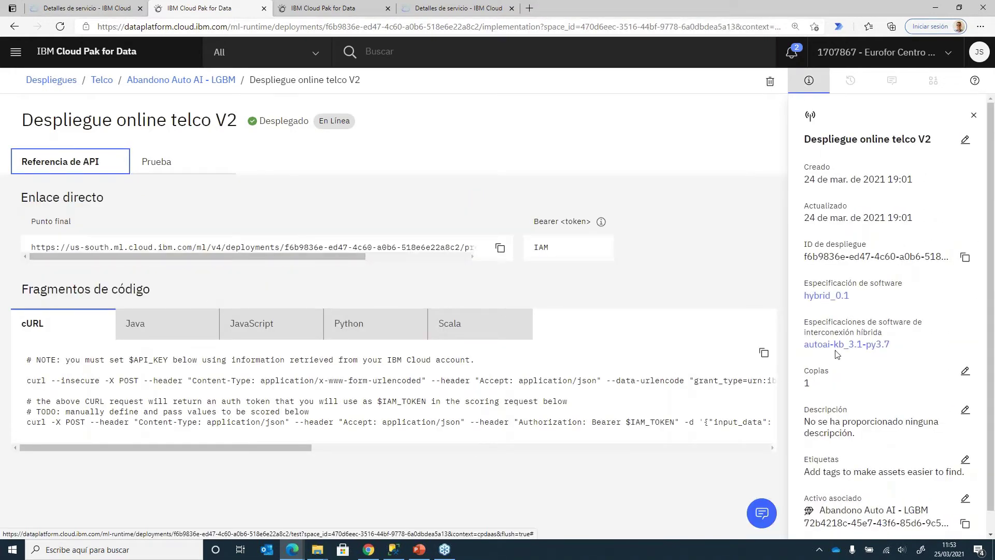
scroll(843, 362, "down", 1)
scroll(842, 361, "down", 1)
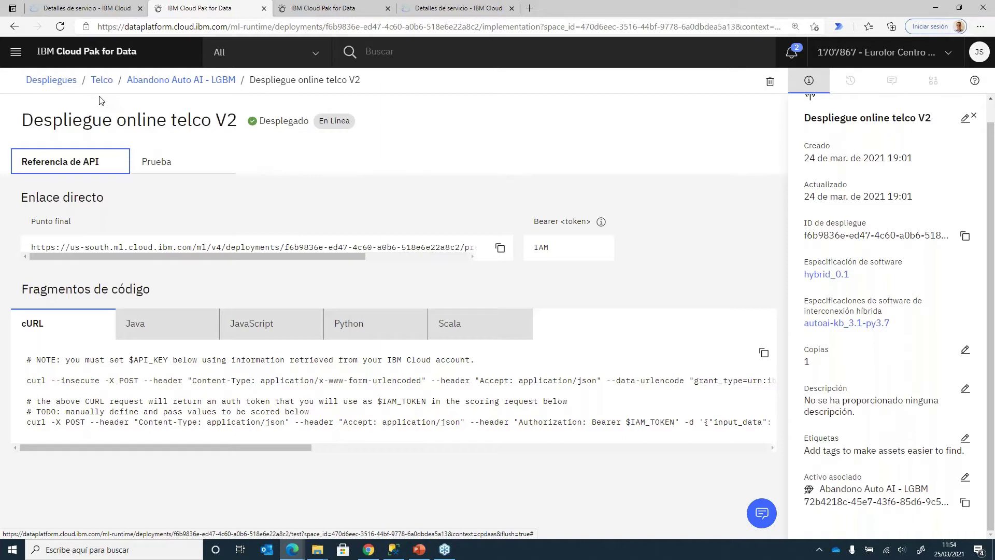
- Leave the Telco space for the home page and open the recent project Proyecto analítica profunda de cliente - Sector telco
left_click(106, 83)
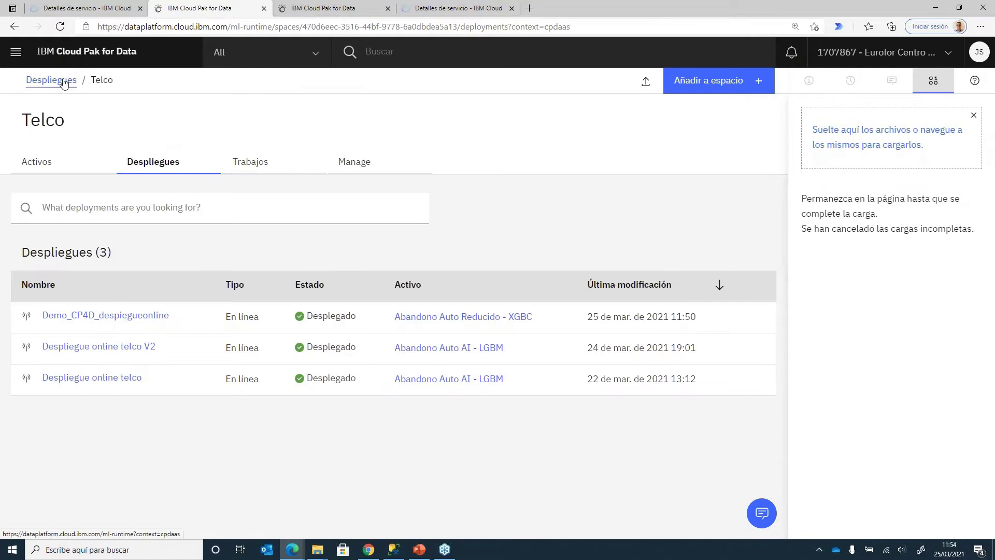
left_click(80, 59)
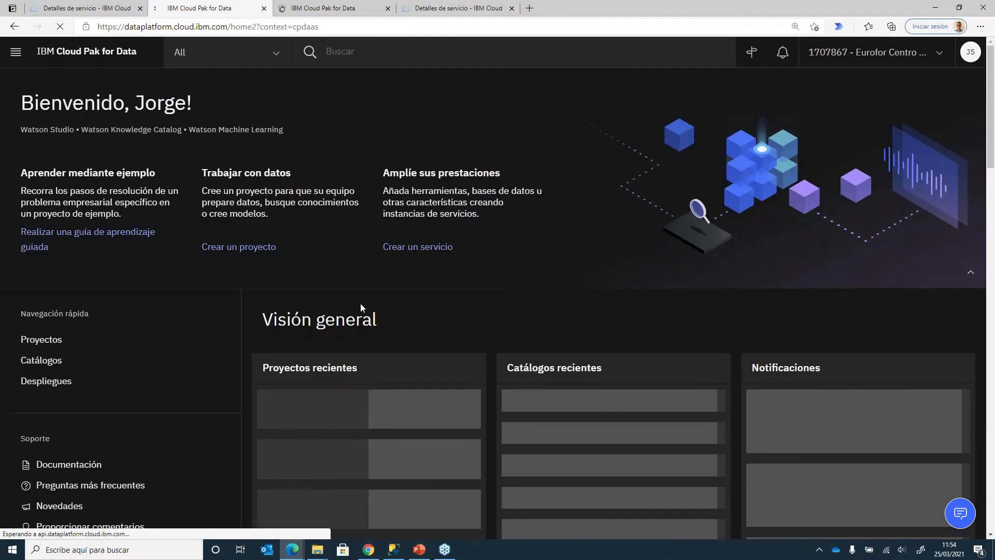
scroll(353, 371, "down", 1)
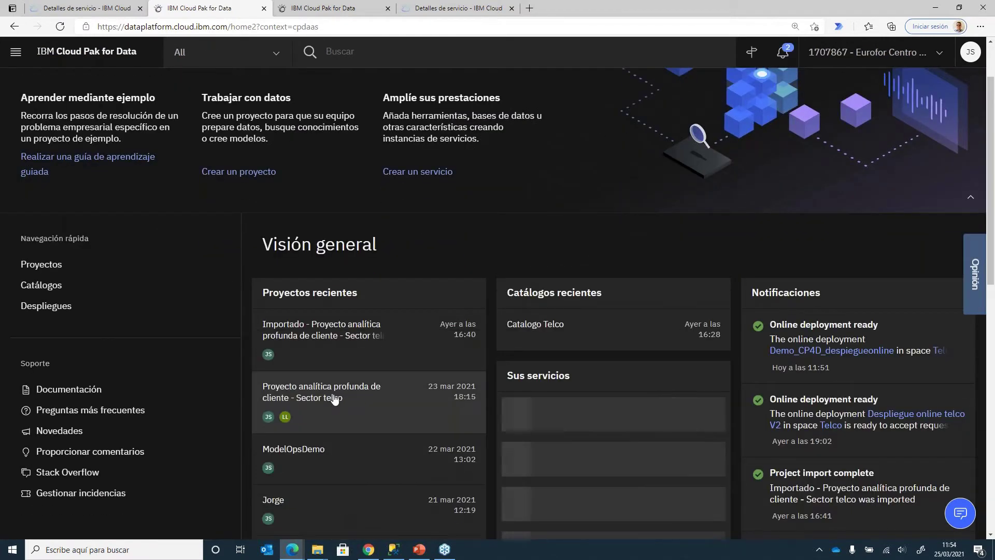
left_click(334, 398)
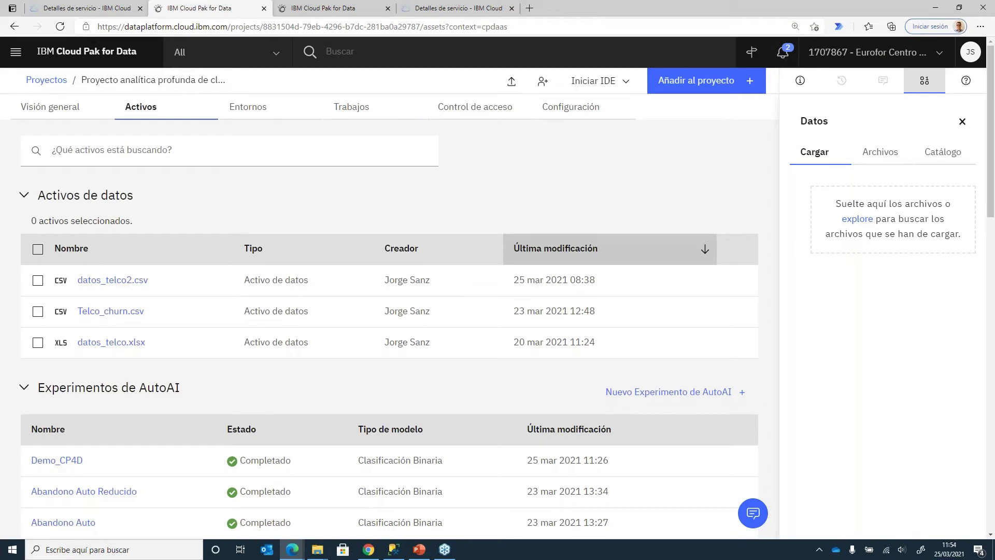
- Switch to PowerPoint to view the slide Laboratorio 3: Facilita el consumo de resultados, and return to the IBM Cloud Pak for Data window
left_click(420, 549)
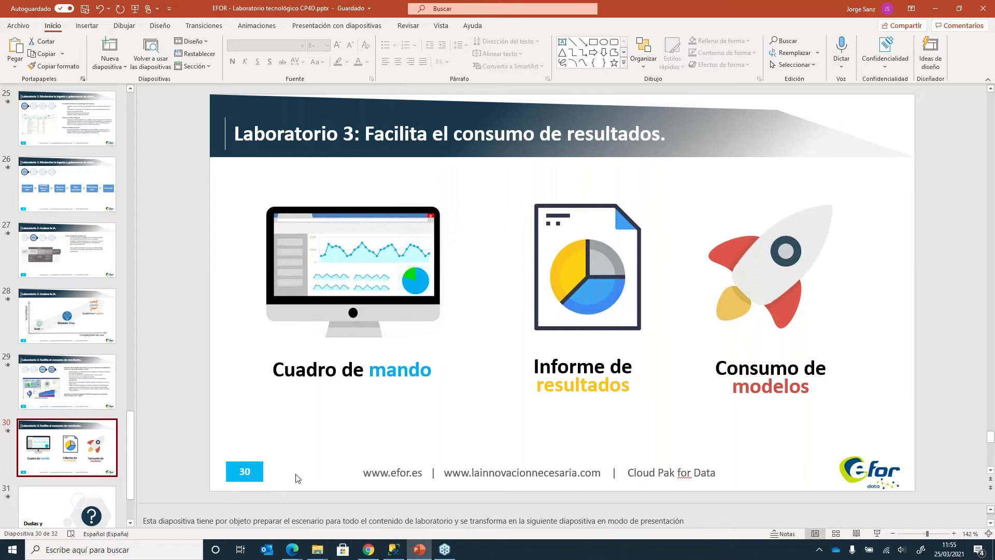
mouse_move(292, 545)
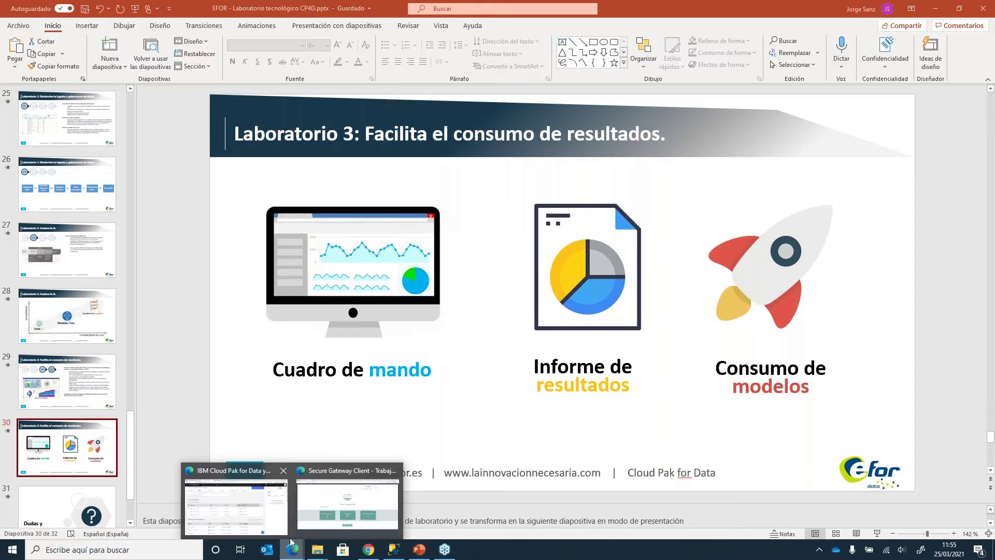
left_click(224, 502)
- Open the project's notebook Telco_customer_churn_analysis_2 in edit mode
scroll(205, 370, "down", 1)
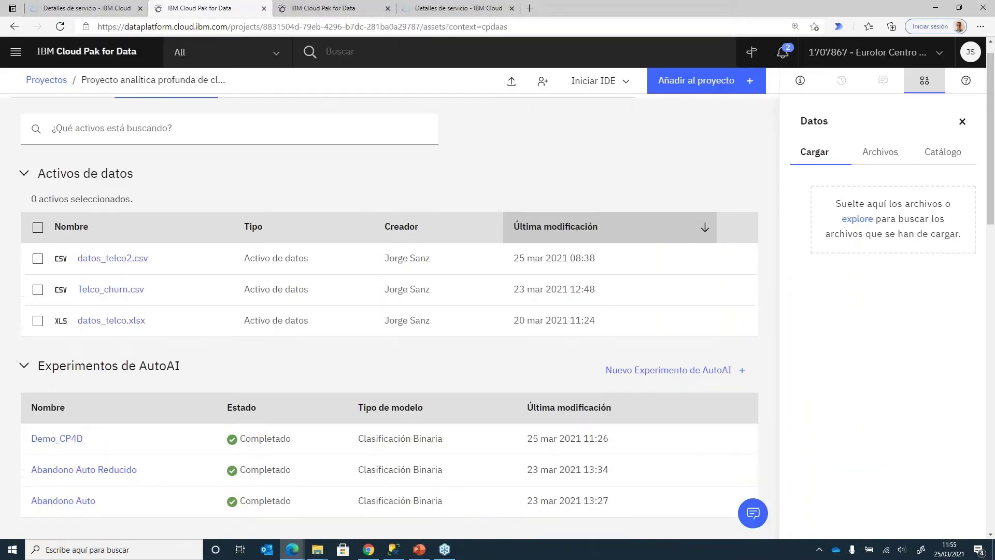
scroll(194, 373, "down", 5)
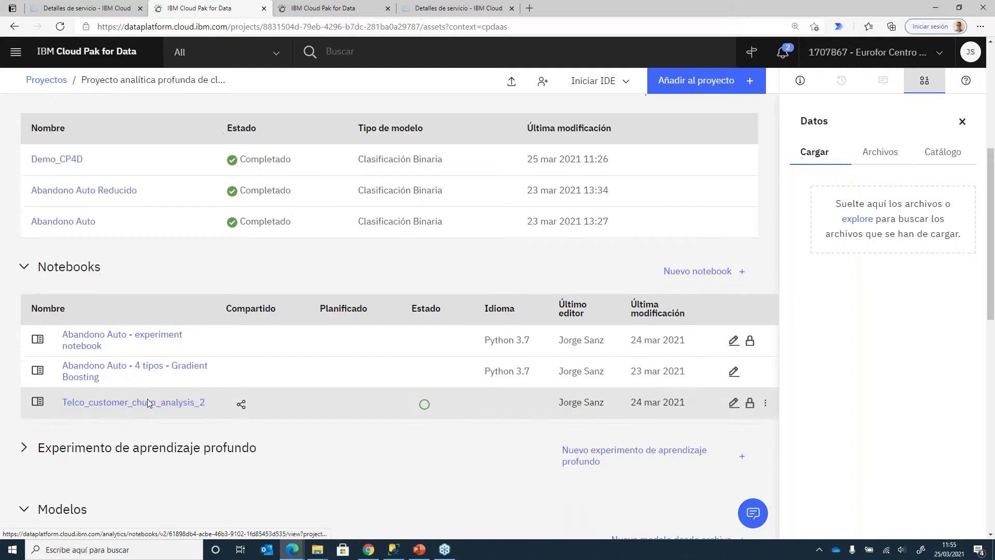
left_click(148, 403)
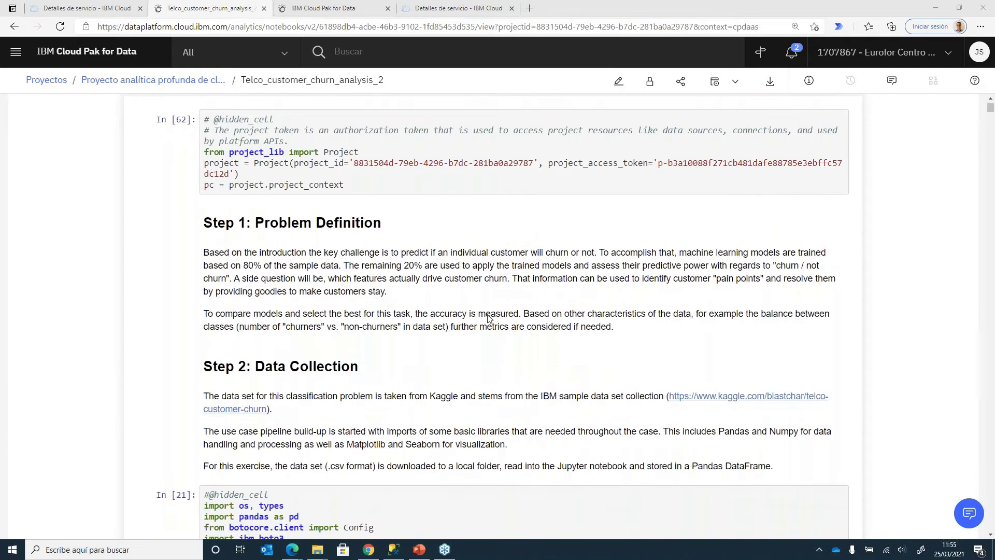
left_click(618, 81)
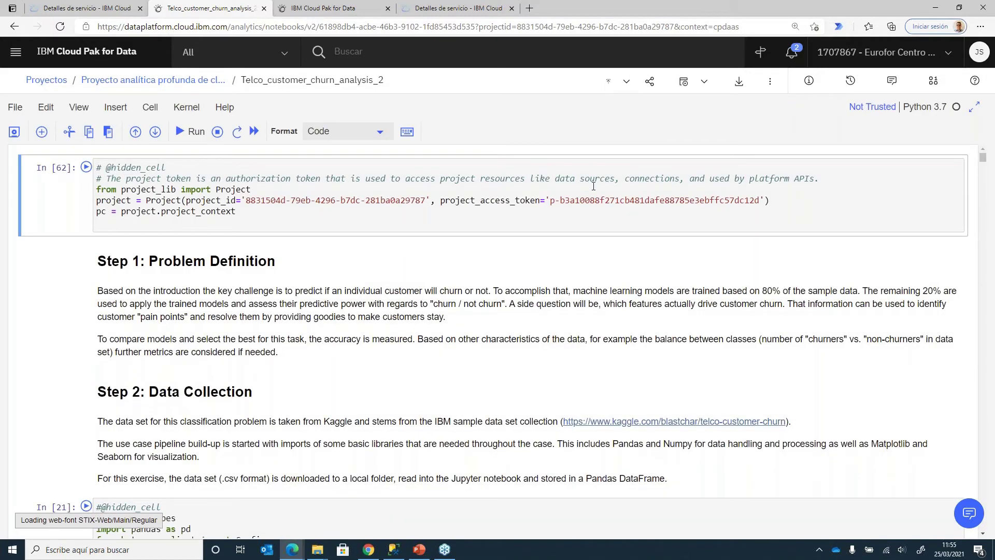
- View the format options available for the notebook's first code cell and leave it as Code
left_click(371, 134)
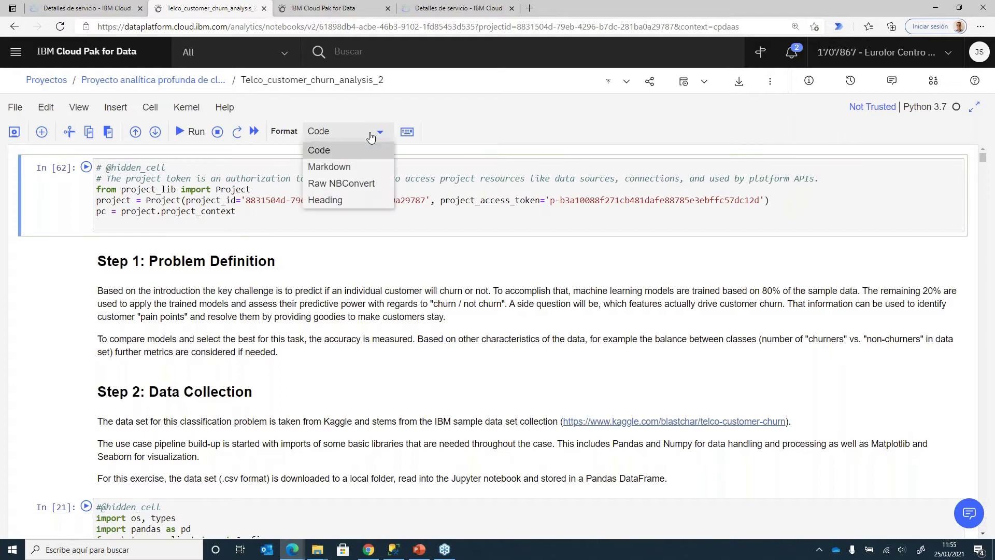
left_click(371, 133)
scroll(273, 196, "down", 6)
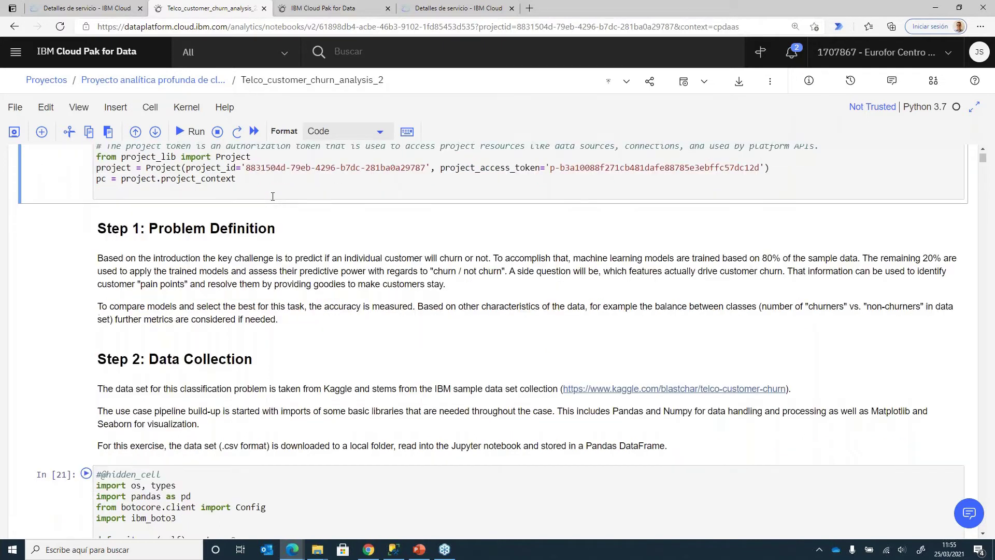
scroll(270, 216, "up", 6)
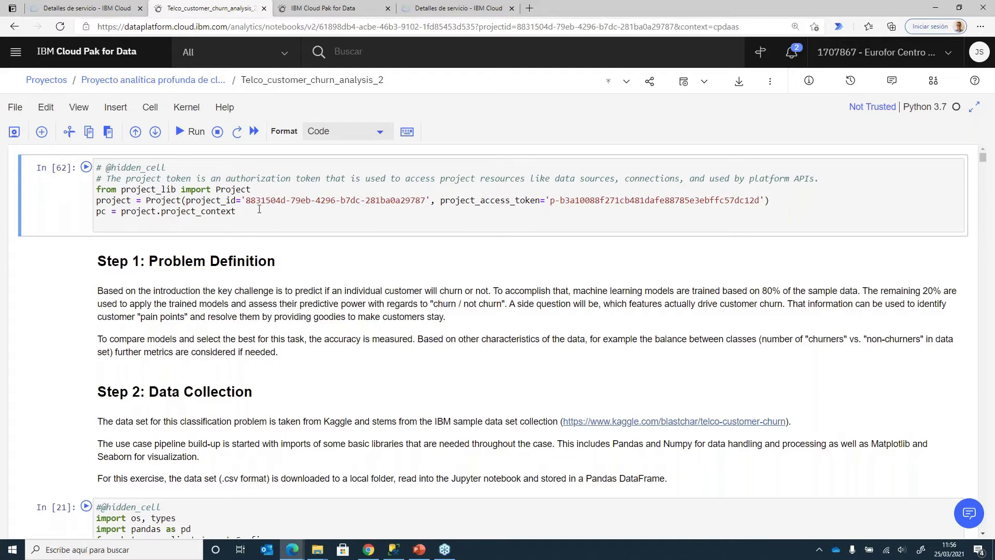
- Examine the Markdown text cells of Step 1: Problem Definition and the Step 2: Data Collection heading
scroll(260, 209, "down", 2)
left_click(285, 234)
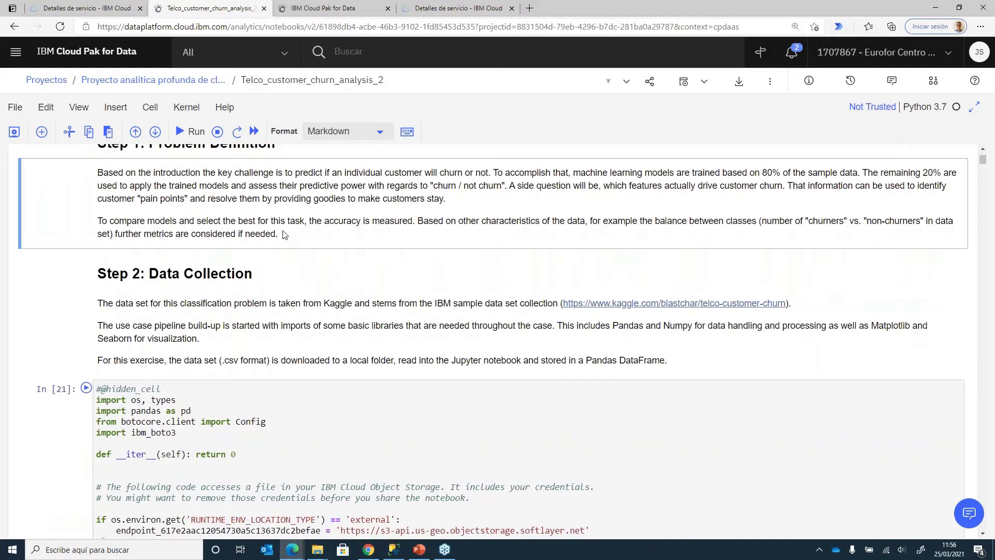
scroll(277, 255, "down", 2)
left_click(277, 256)
scroll(272, 244, "up", 2)
left_click(246, 273)
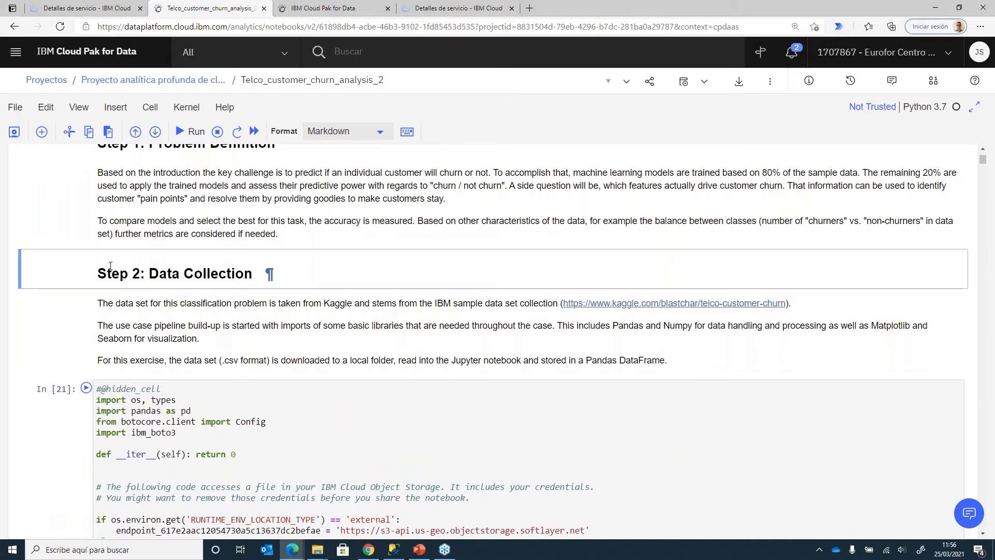
scroll(117, 267, "up", 1)
left_click(129, 257)
scroll(140, 262, "up", 1)
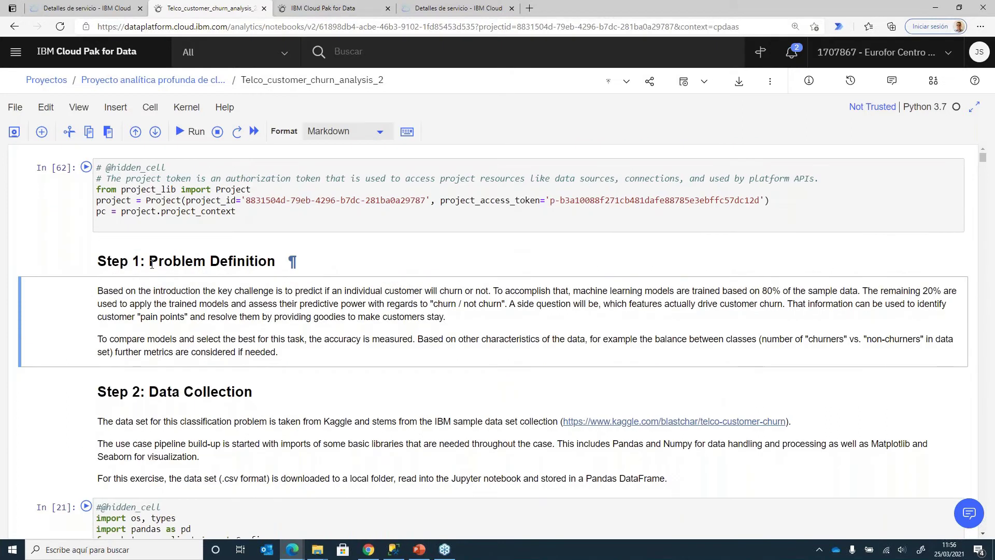
- Compare the Markdown description under Step 2: Data Collection with the code cell that imports the libraries and accesses the data file
scroll(200, 319, "down", 1)
scroll(201, 320, "down", 2)
left_click(244, 303)
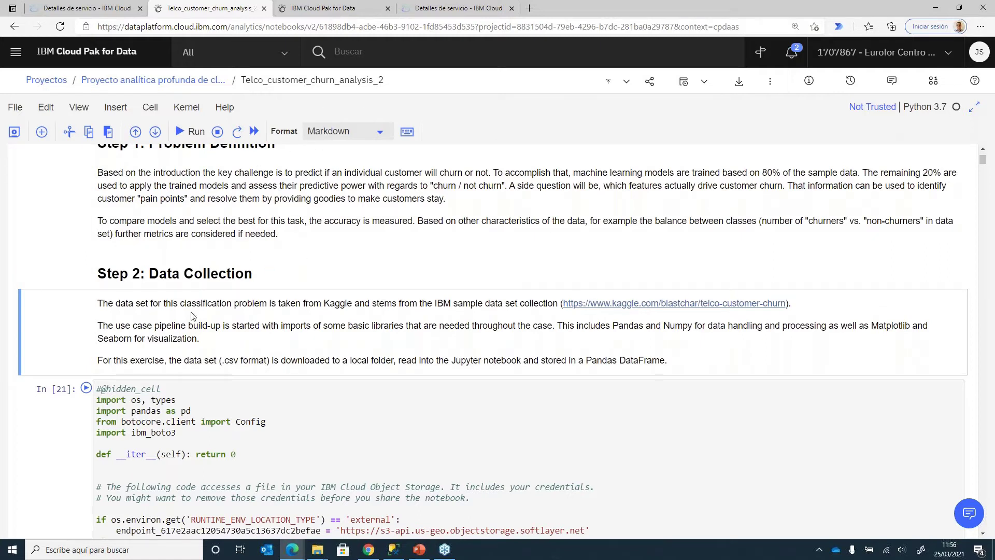
scroll(192, 316, "down", 1)
left_click(329, 131)
left_click(330, 131)
left_click(243, 362)
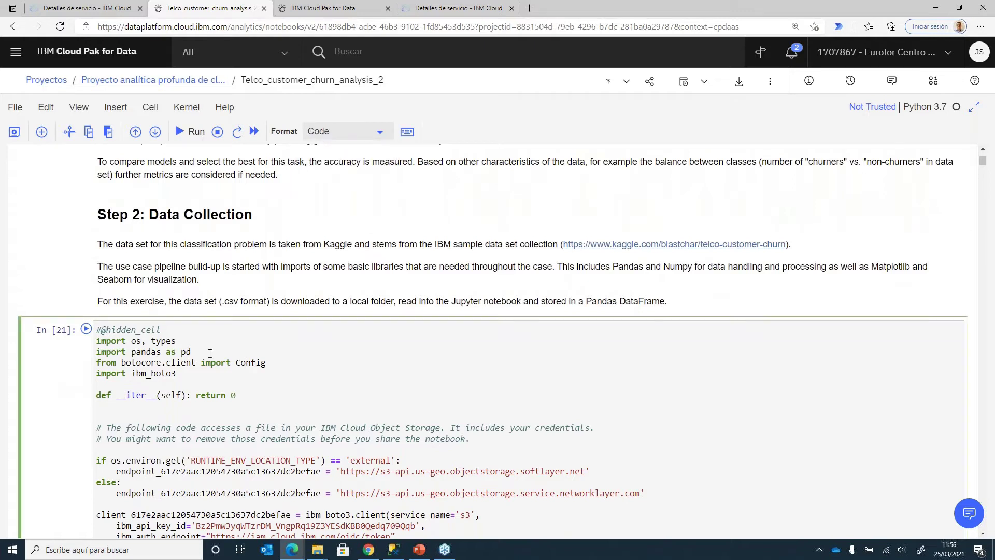
scroll(209, 352, "down", 3)
scroll(214, 326, "up", 3)
left_click(261, 246)
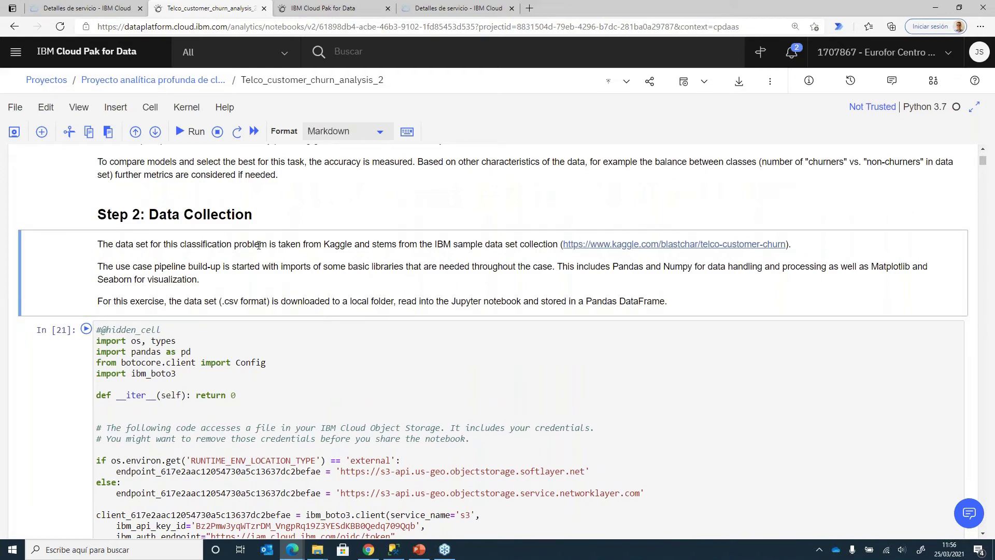
scroll(258, 251, "up", 1)
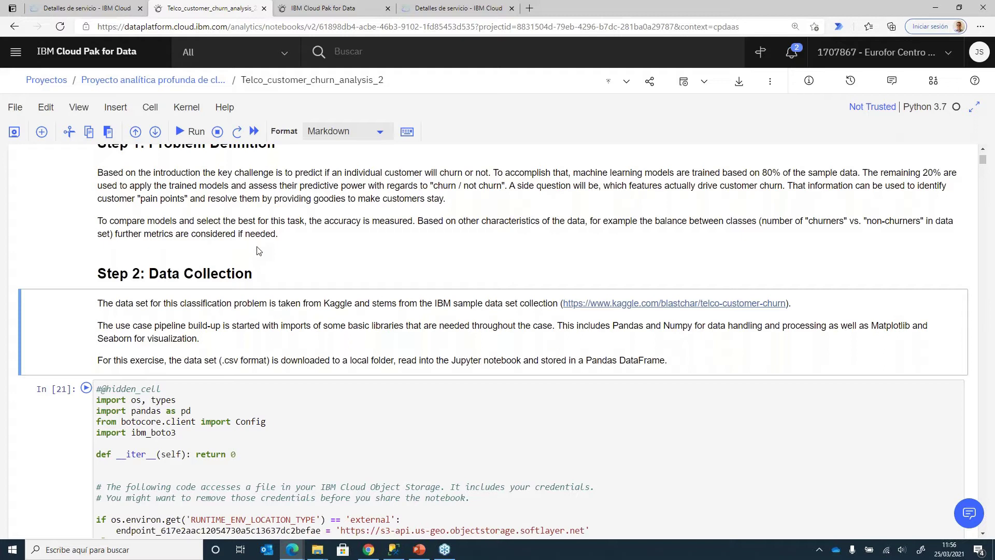
scroll(263, 253, "up", 2)
- Examine the data loading code and the Step 3: Exploratory Data Analysis cells with their output tables, down to the PaymentMethod renaming cell
scroll(253, 253, "down", 9)
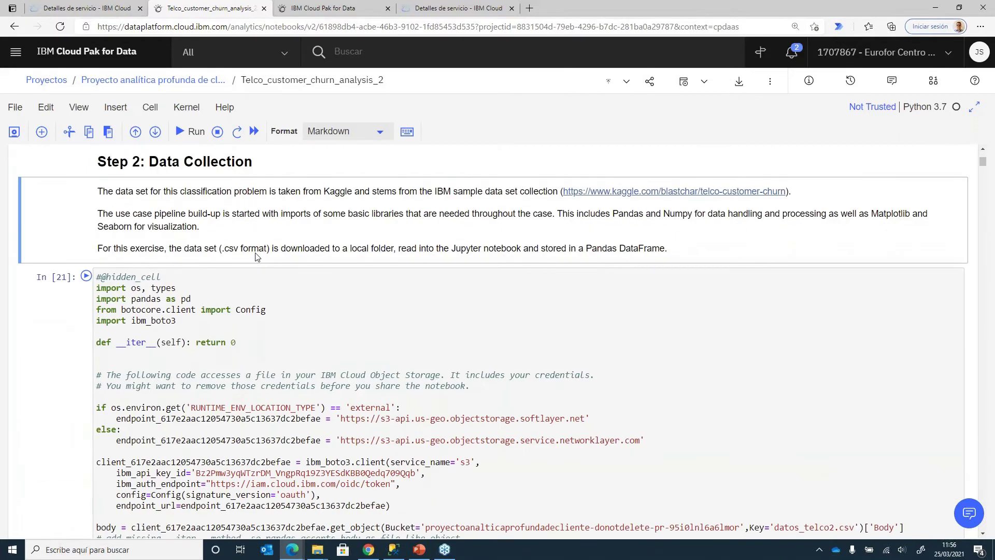
scroll(222, 356, "down", 3)
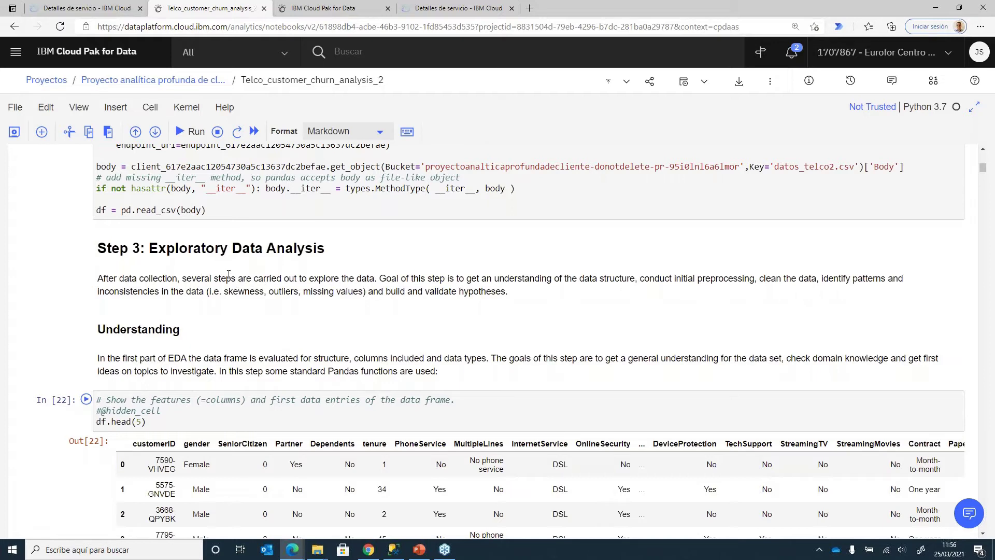
scroll(229, 273, "down", 2)
scroll(233, 280, "up", 16)
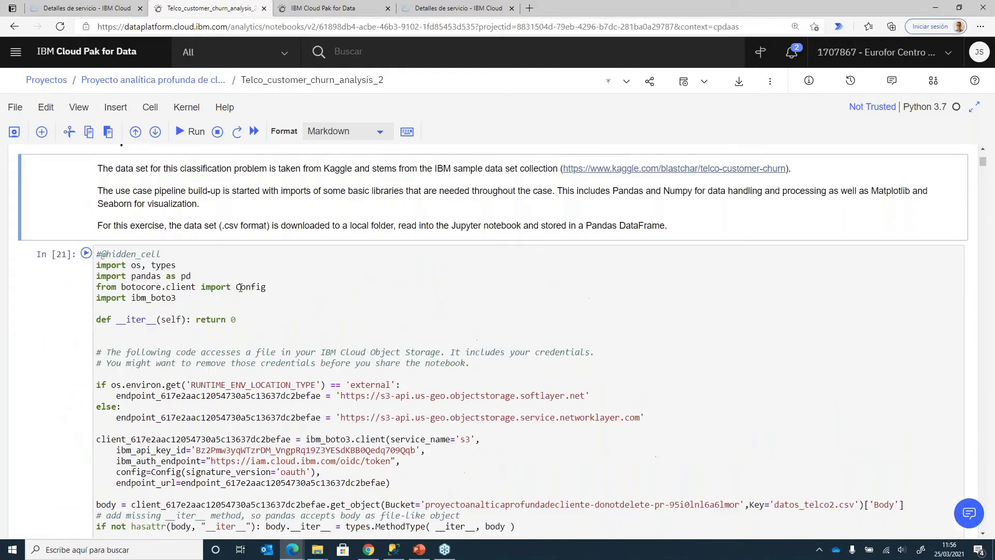
scroll(238, 288, "down", 20)
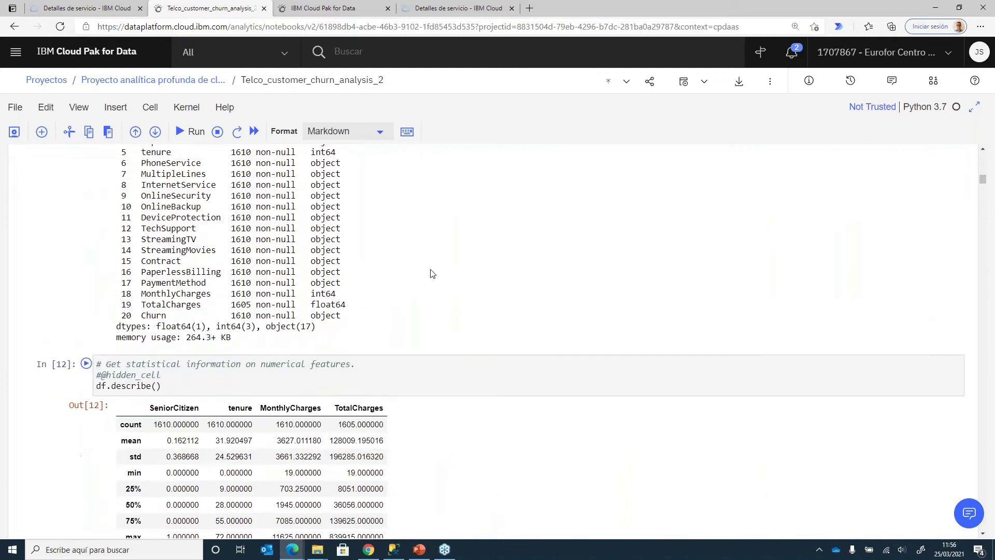
scroll(650, 273, "down", 20)
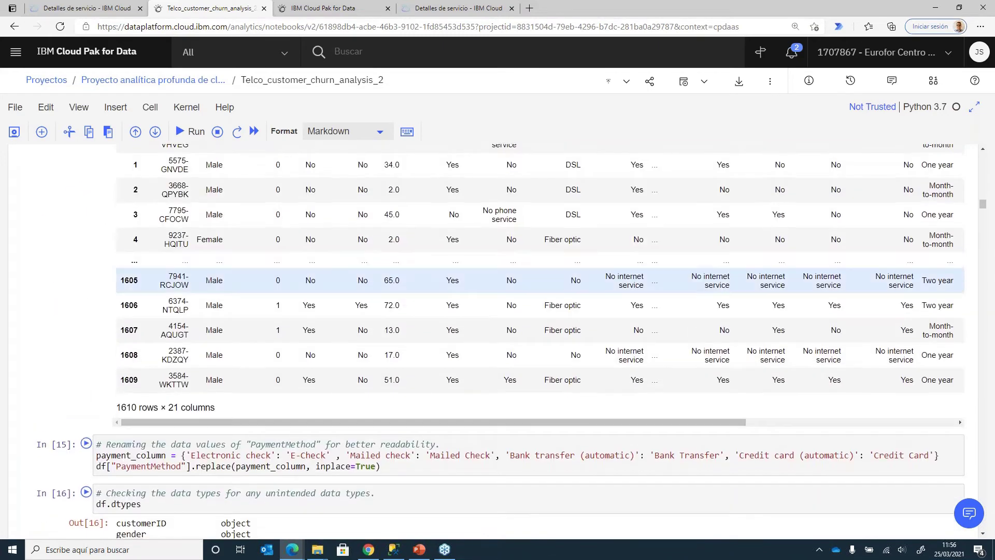
- Go back to the code cell that converts TotalCharges and tenure to numeric types and select it to inspect the feature_to_float call
scroll(650, 280, "up", 10)
left_click_drag(983, 197, 986, 198)
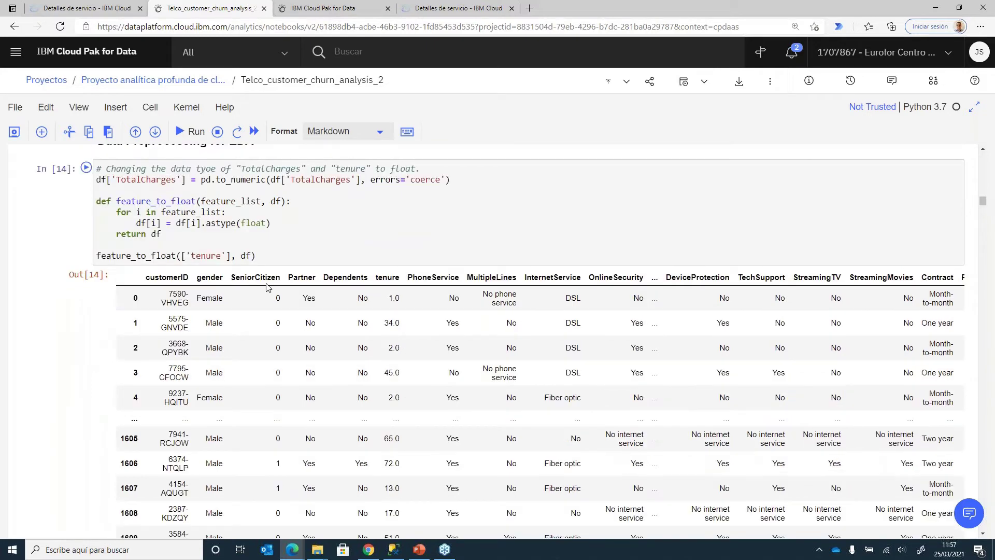
left_click(271, 258)
left_click(182, 248)
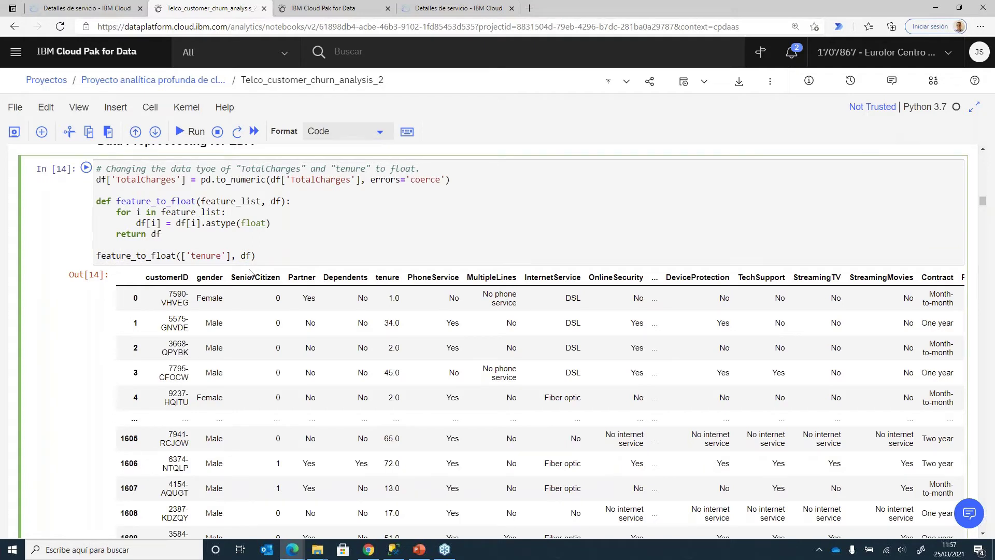
- Examine the data type and missing value checks down to the Churn frequency plot, and select the countplot code cell
scroll(214, 294, "down", 5)
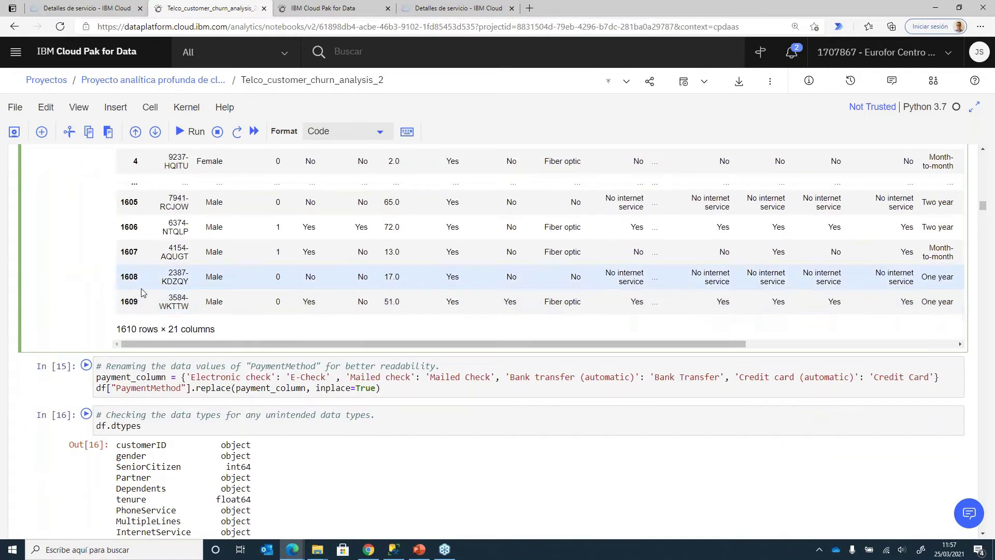
scroll(164, 282, "down", 5)
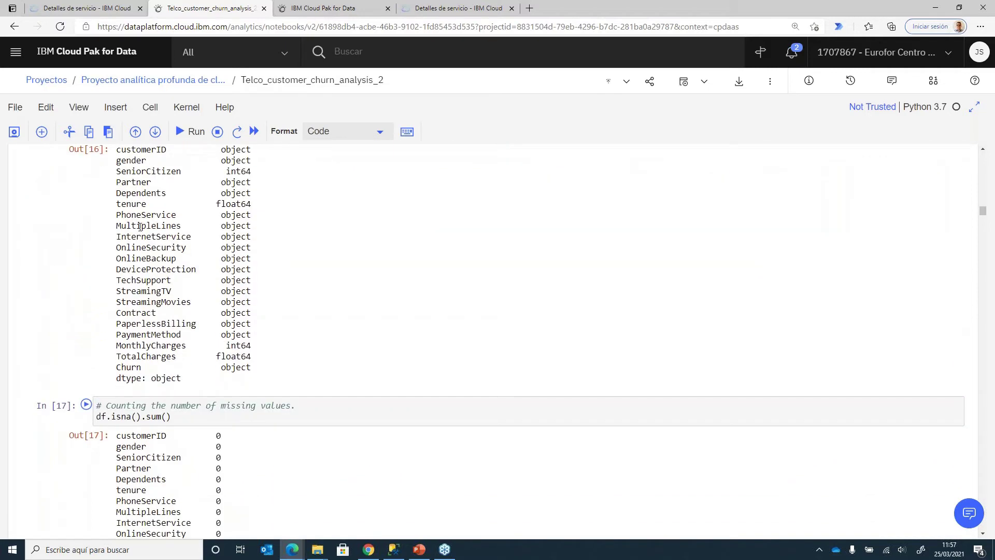
scroll(140, 226, "down", 17)
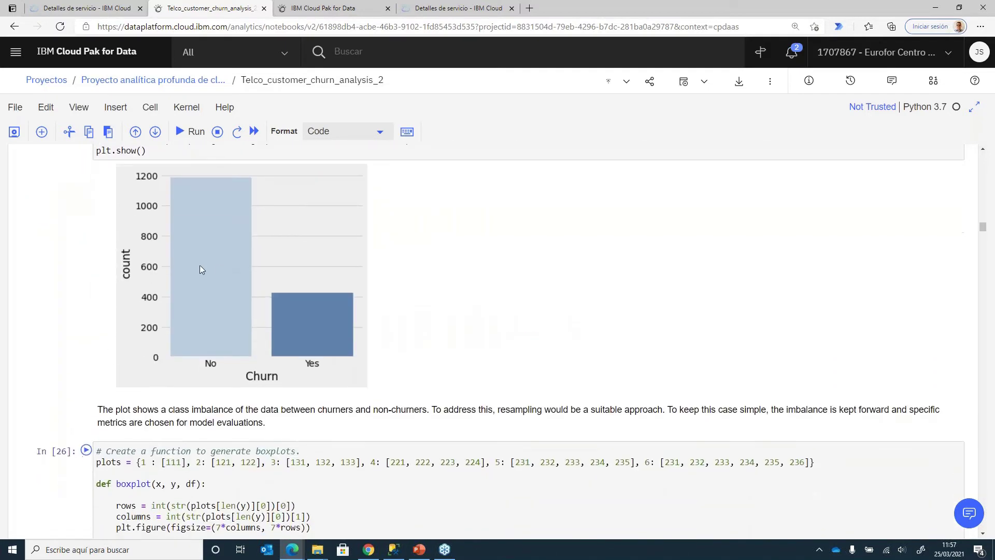
scroll(203, 280, "down", 3)
scroll(218, 288, "up", 5)
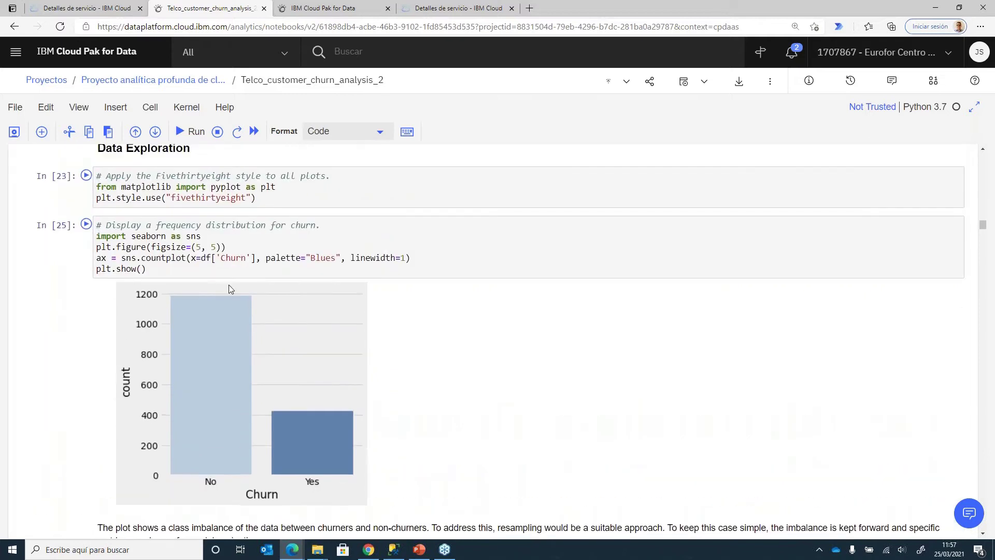
left_click(159, 266)
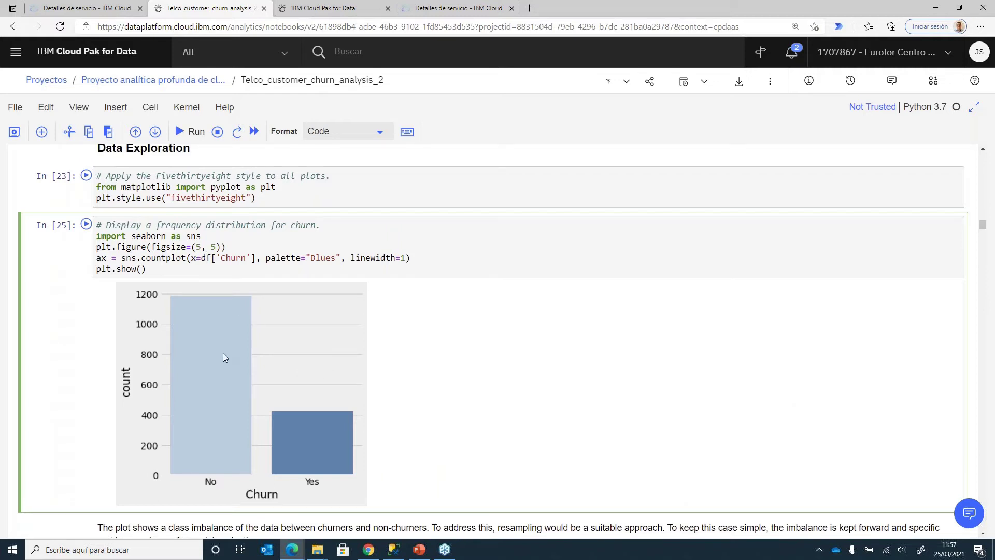
- Examine the boxplots of tenure, MonthlyCharges and TotalCharges by Churn, their plot insights, and the cells down to the outlier check
scroll(313, 396, "down", 10)
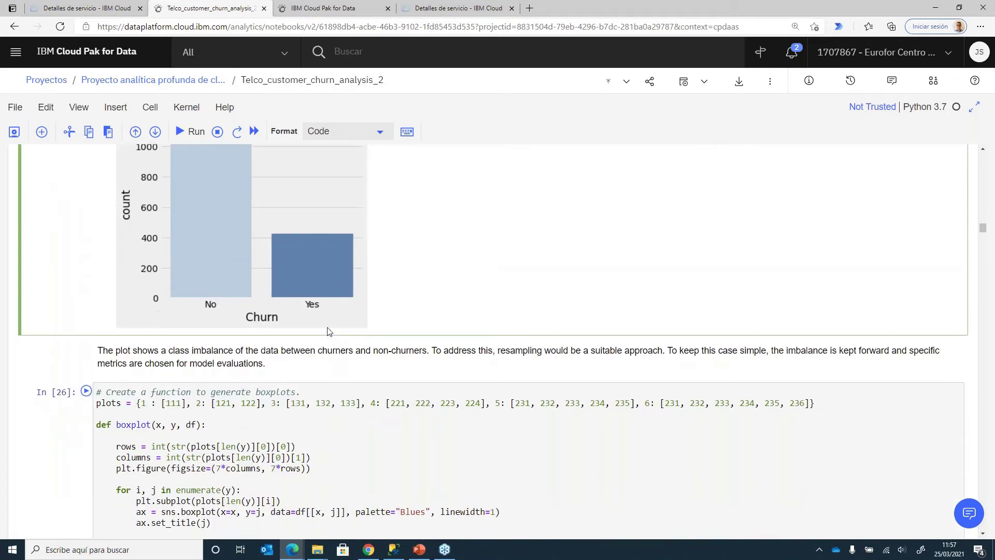
scroll(456, 306, "down", 4)
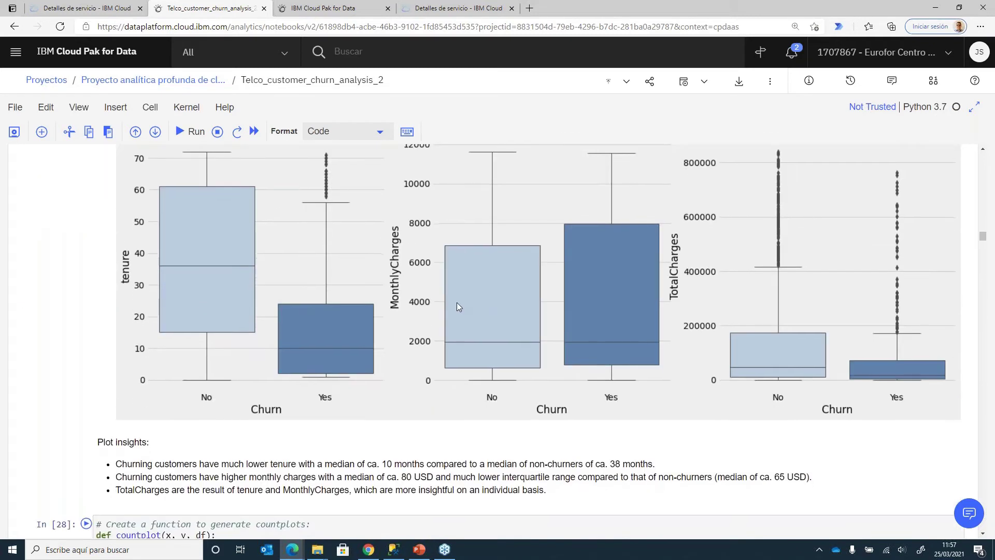
scroll(449, 300, "up", 4)
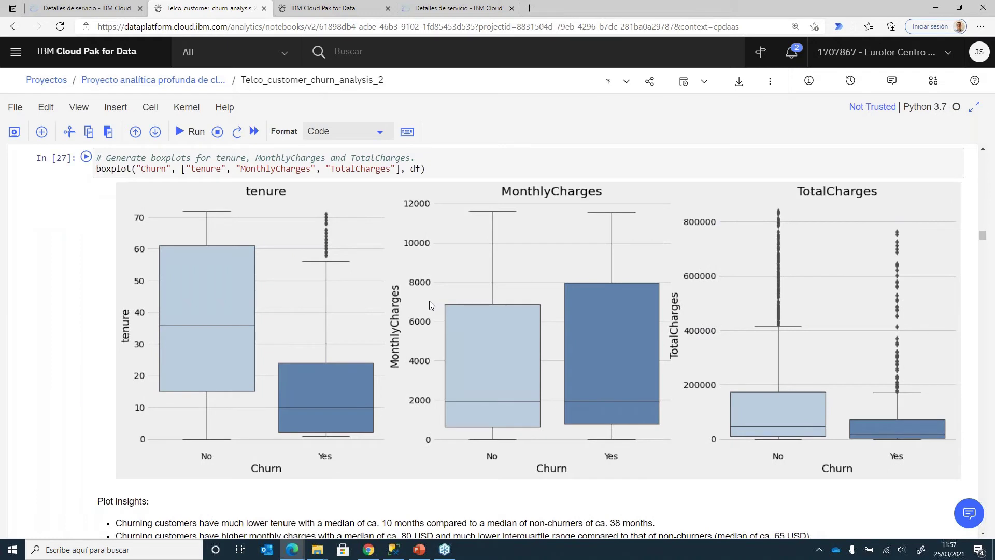
scroll(82, 251, "down", 12)
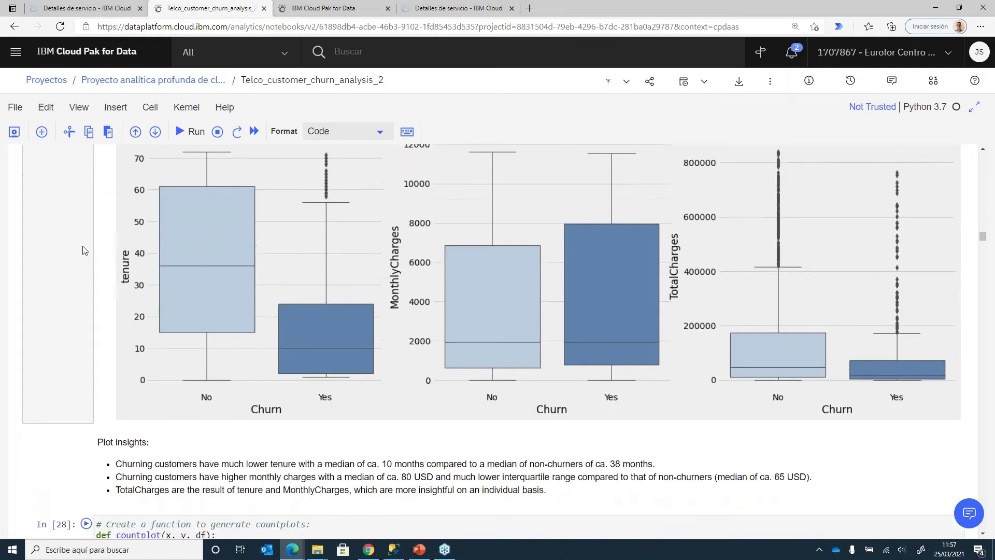
scroll(500, 263, "down", 20)
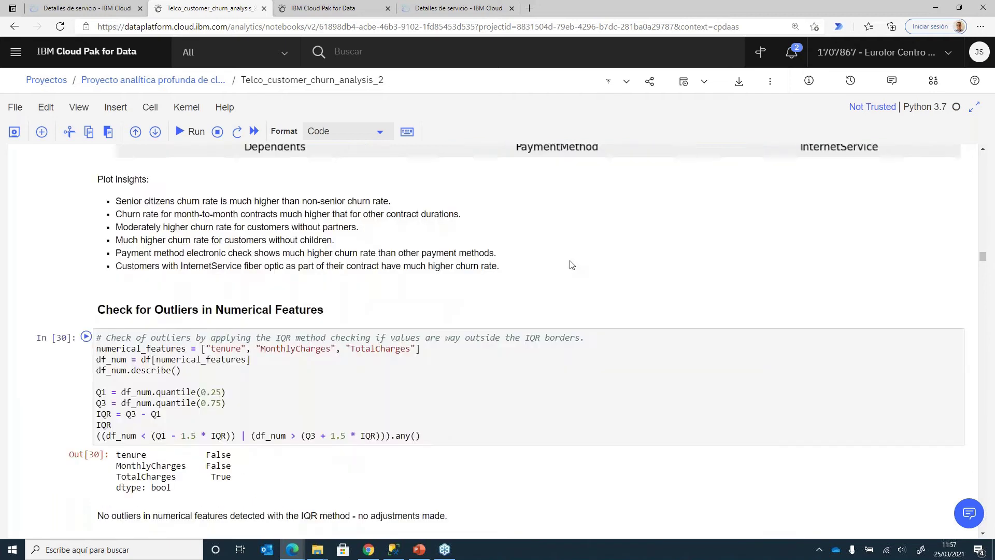
- Examine the Number_AdditionalServices countplot and the One-Hot-Encoding and Min-Max-Scaling cells, down to the Step 5 and Step 6 headings
scroll(519, 270, "down", 10)
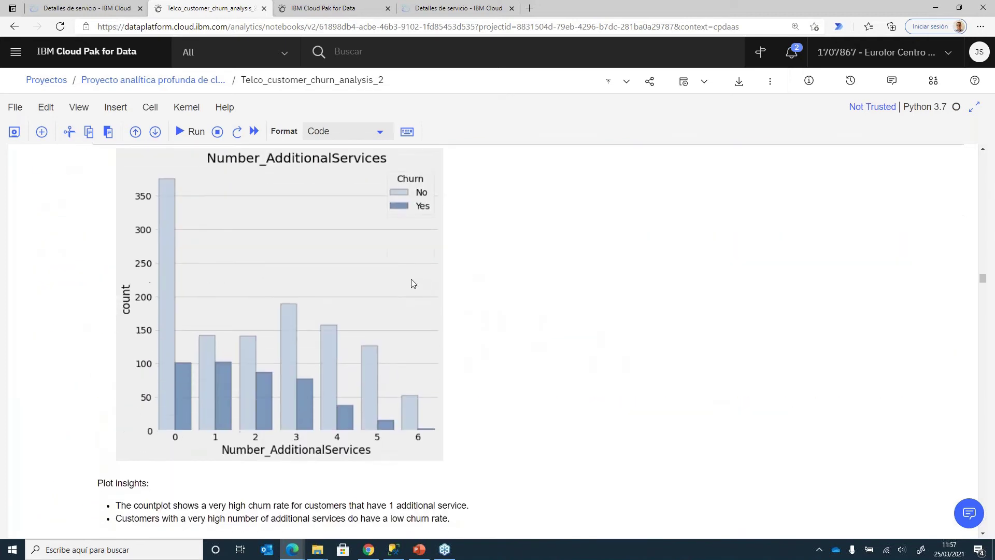
scroll(407, 286, "down", 15)
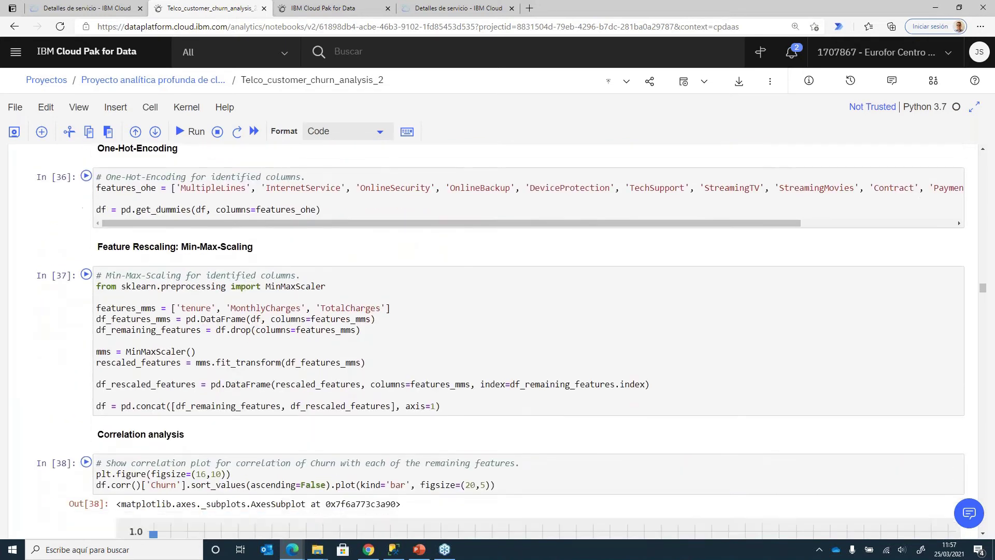
scroll(421, 283, "down", 8)
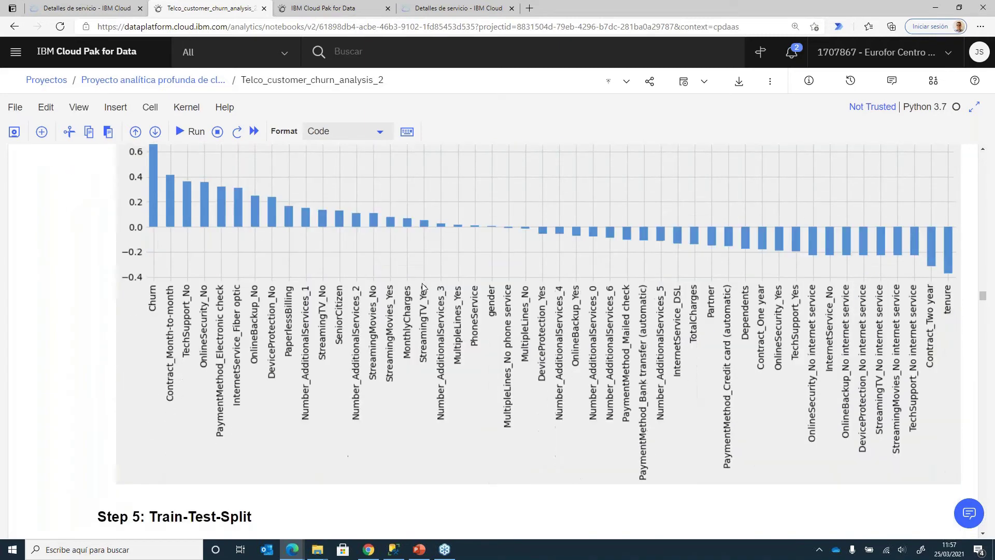
scroll(420, 288, "down", 3)
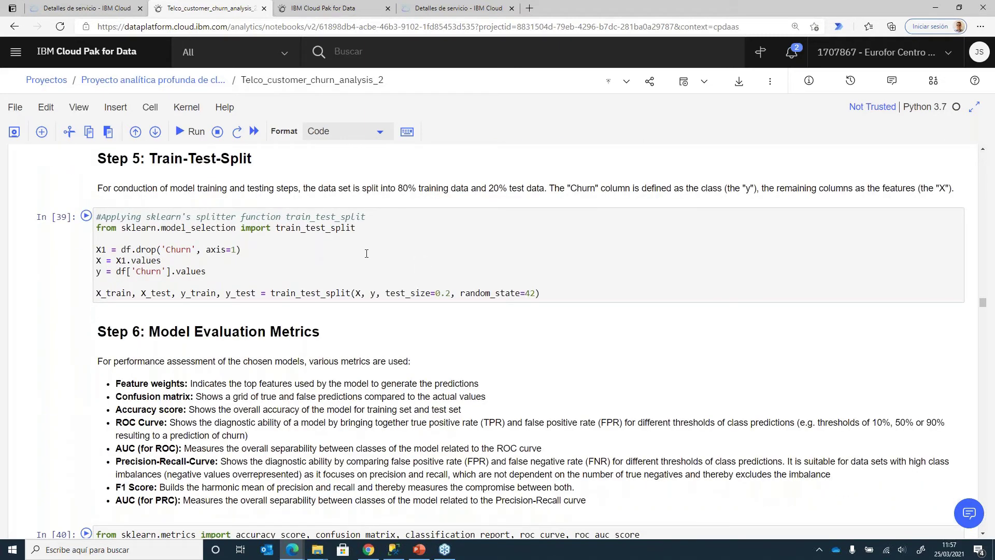
- Go back to the Correlation analysis section, highlight its heading, and inspect the bar plot of each feature's correlation with Churn
scroll(366, 253, "up", 8)
scroll(162, 270, "up", 3)
scroll(162, 270, "down", 3)
left_click_drag(109, 296, 173, 300)
left_click(173, 300)
scroll(164, 294, "down", 3)
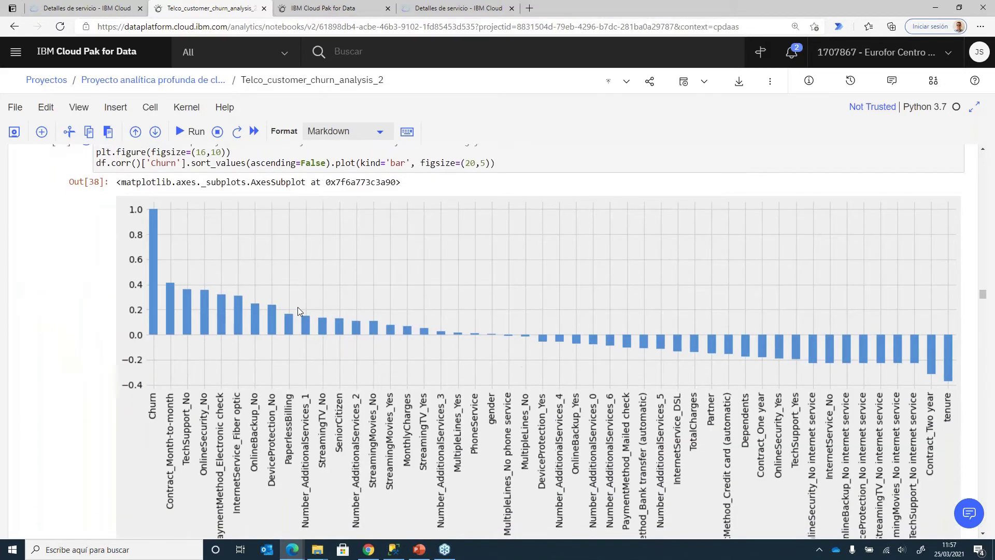
- Highlight the Step 5: Train-Test-Split heading and the list of metrics under Step 6: Model Evaluation Metrics while reading them
scroll(297, 307, "down", 5)
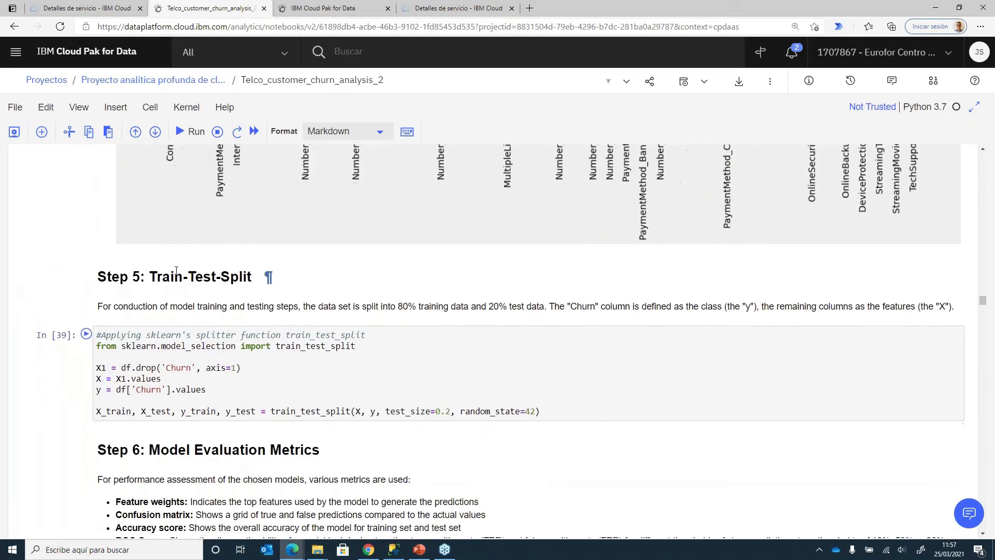
scroll(176, 271, "down", 2)
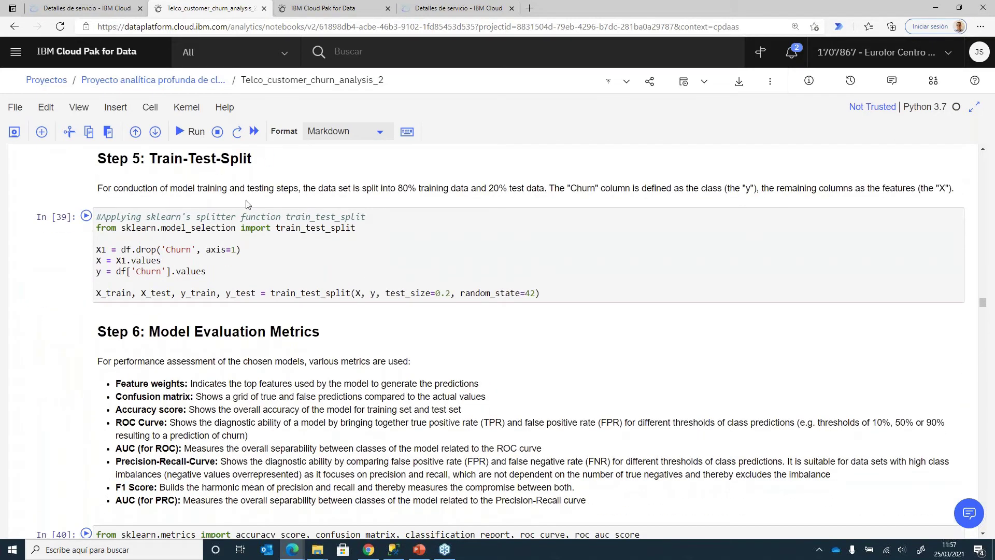
left_click_drag(240, 164, 246, 160)
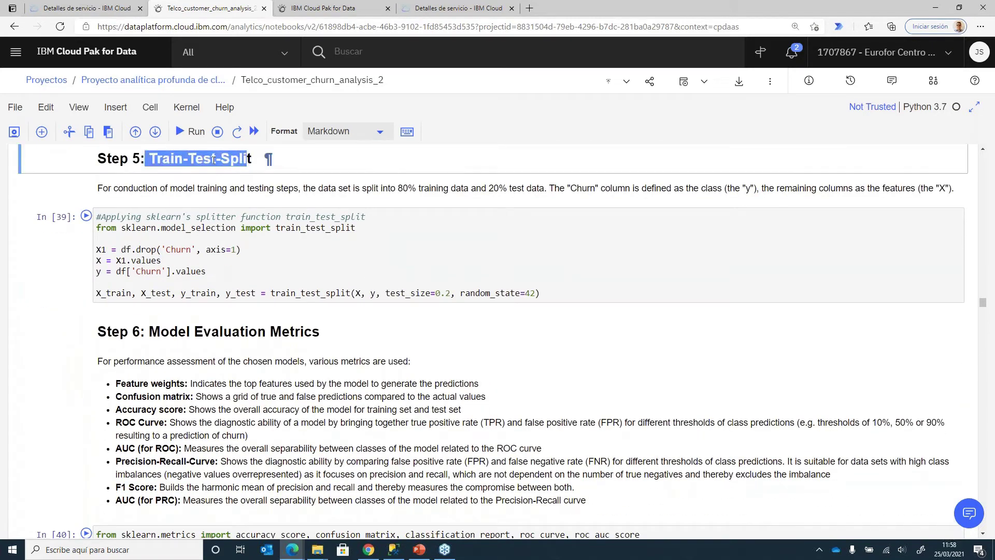
scroll(286, 229, "down", 2)
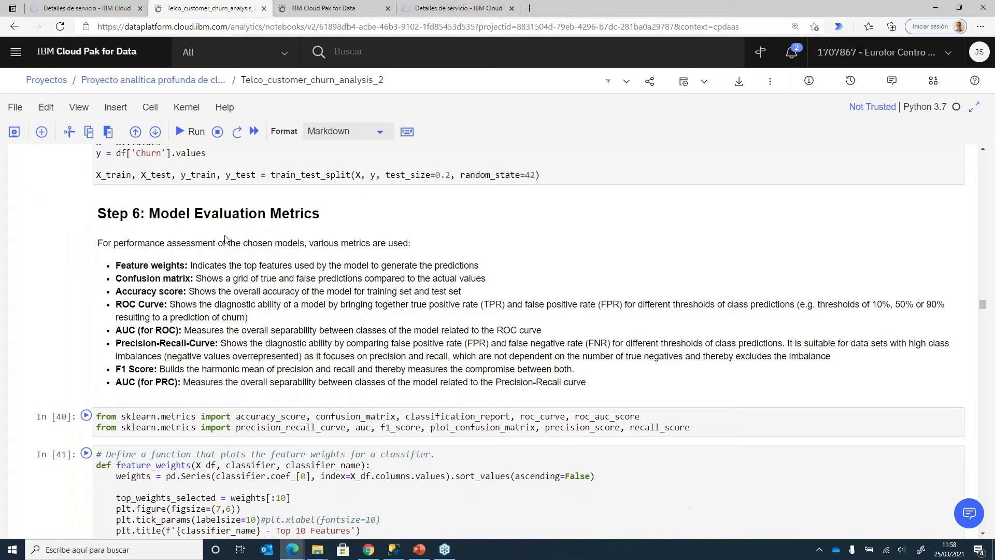
mouse_move(134, 265)
left_mouse_down()
mouse_move(129, 292)
mouse_move(201, 357)
mouse_move(202, 379)
mouse_move(118, 256)
left_mouse_up()
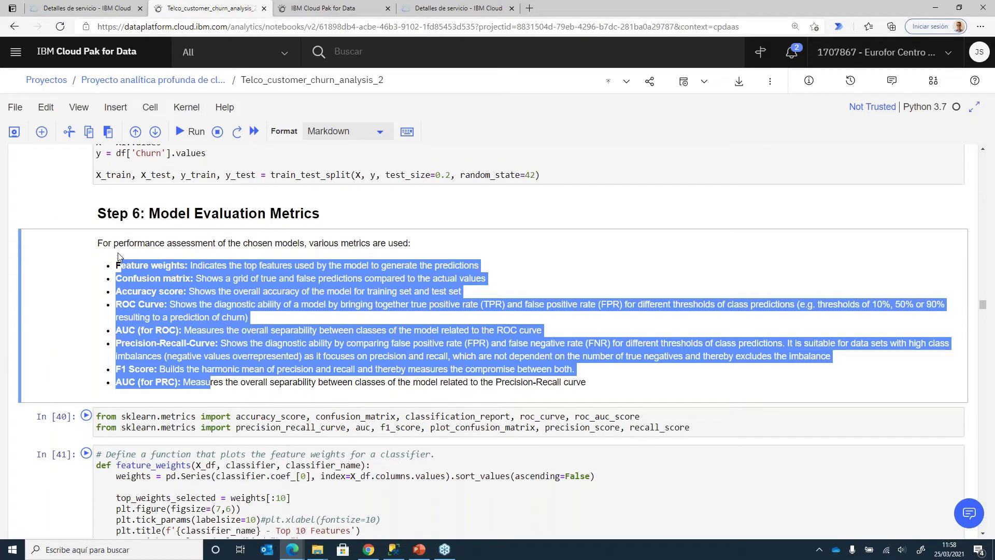
- Examine the model code and evaluation plots for KNN, Logistic Regression, Random Forest and SVM, including confusion matrices and the ROC curve
scroll(202, 269, "down", 10)
scroll(202, 269, "down", 15)
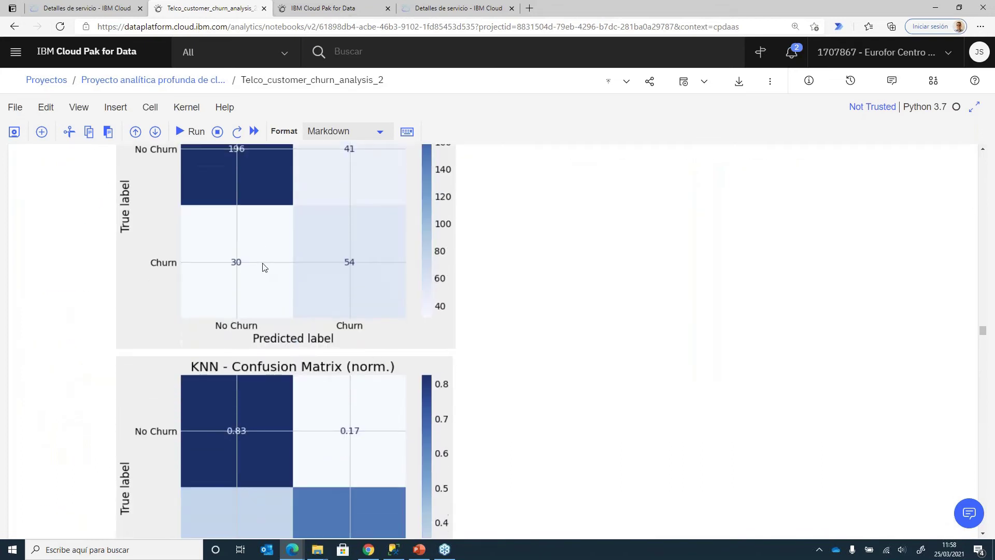
scroll(264, 266, "down", 9)
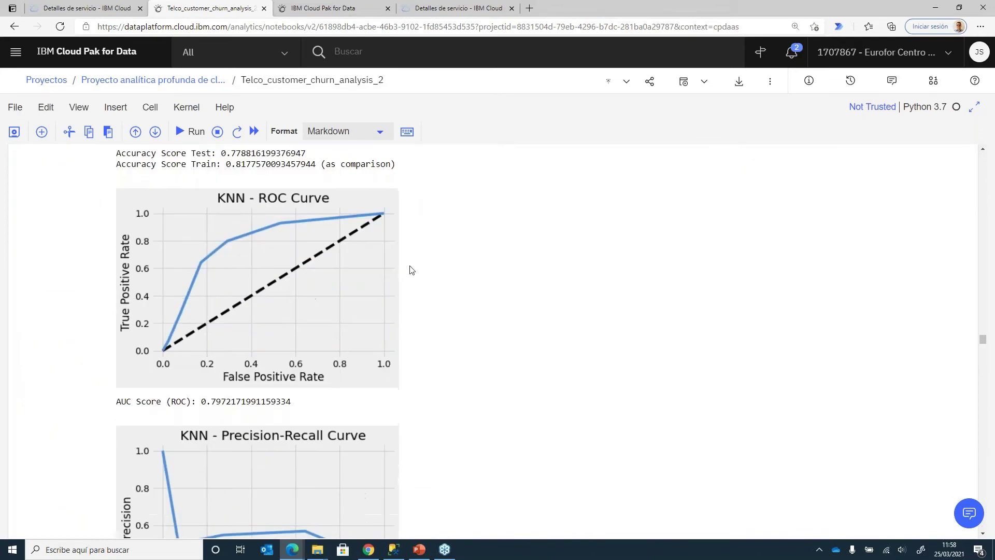
scroll(412, 270, "down", 8)
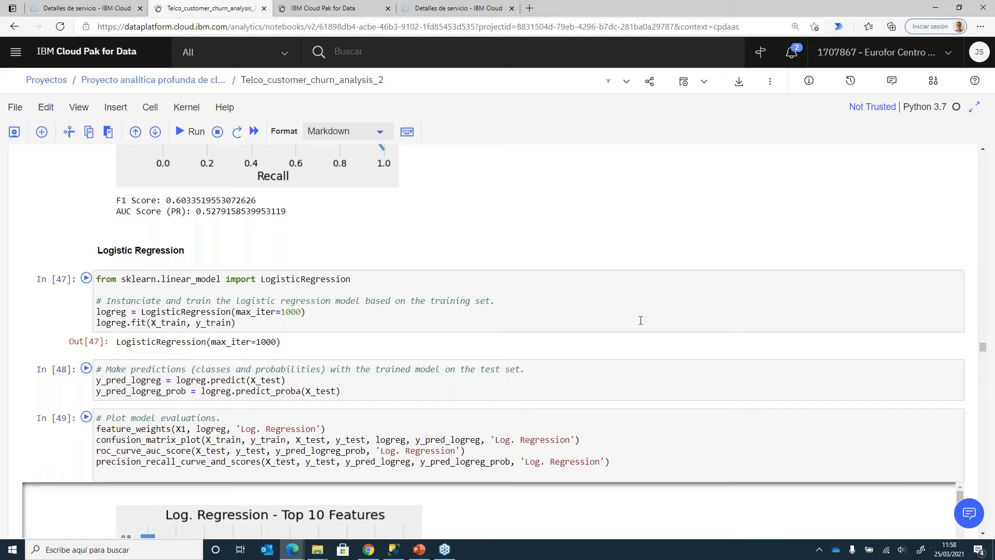
scroll(249, 334, "down", 1)
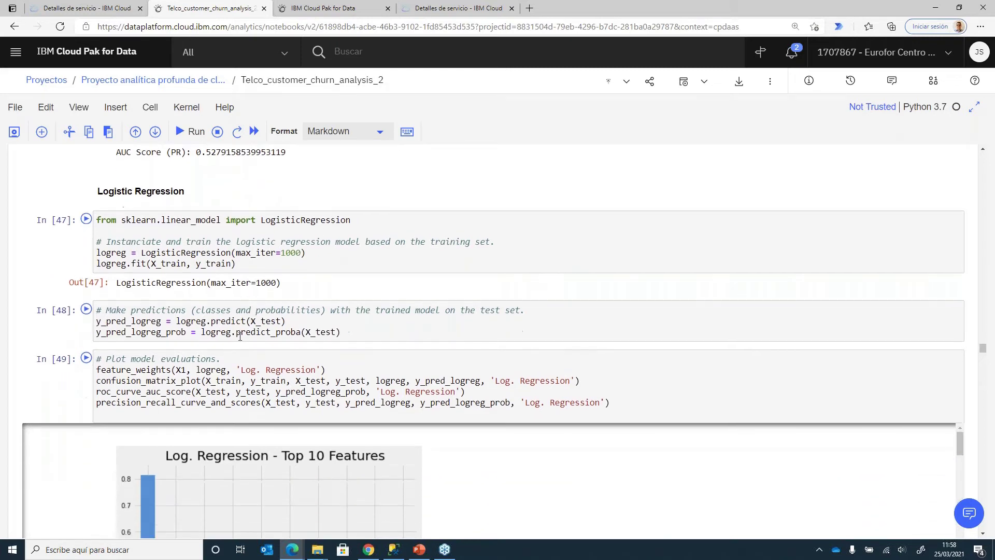
scroll(115, 265, "down", 7)
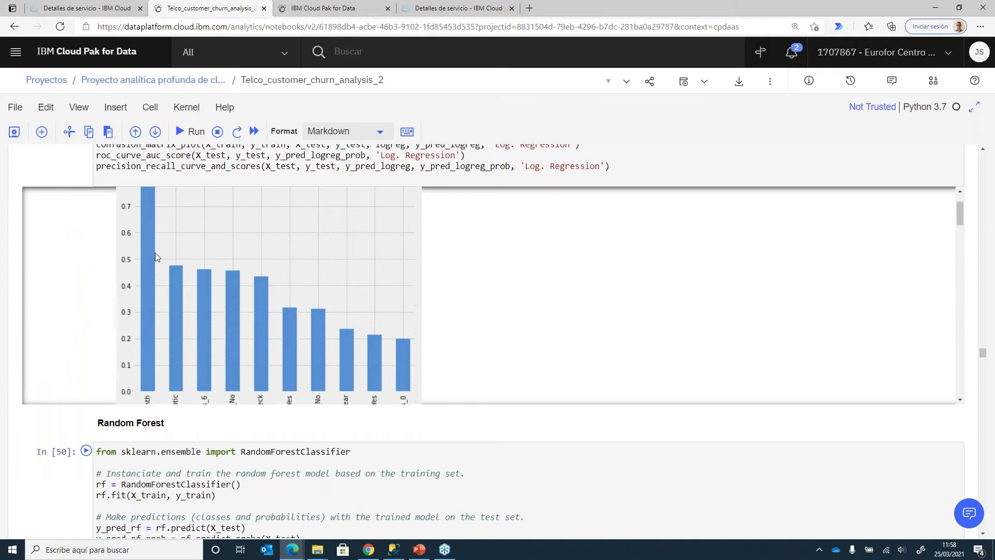
scroll(178, 365, "down", 20)
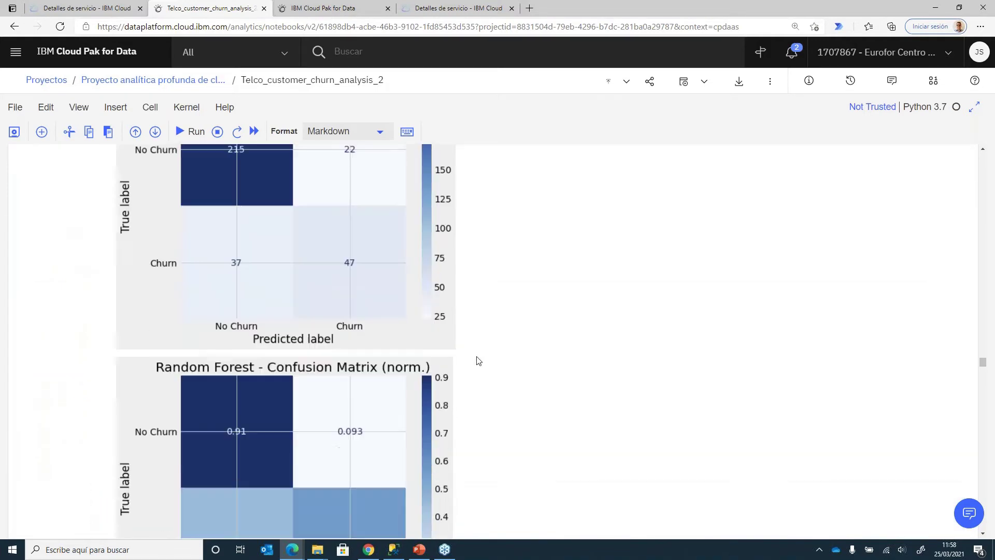
scroll(414, 302, "down", 10)
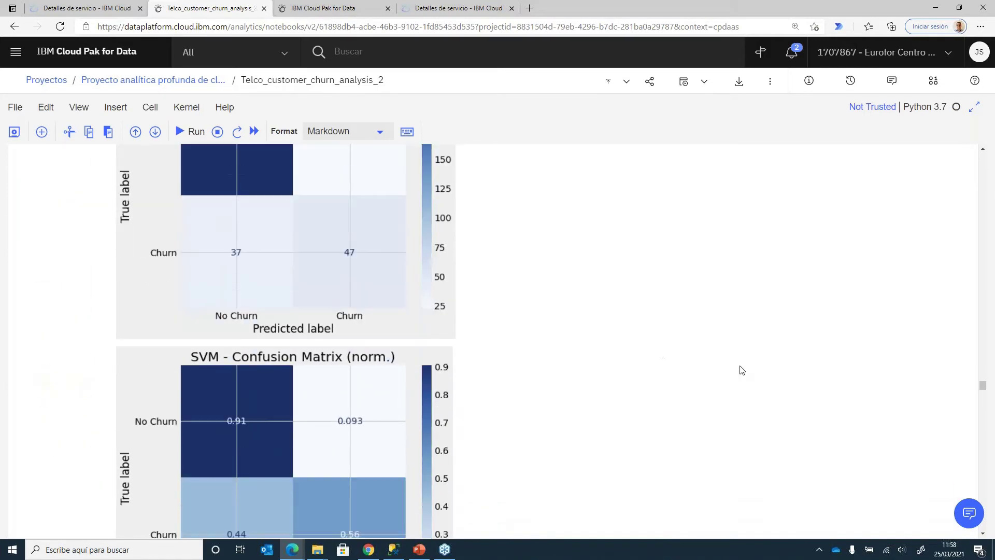
- Return to the start of the notebook, download it as HTML (.html), and open the downloaded file
left_click_drag(982, 393, 982, 155)
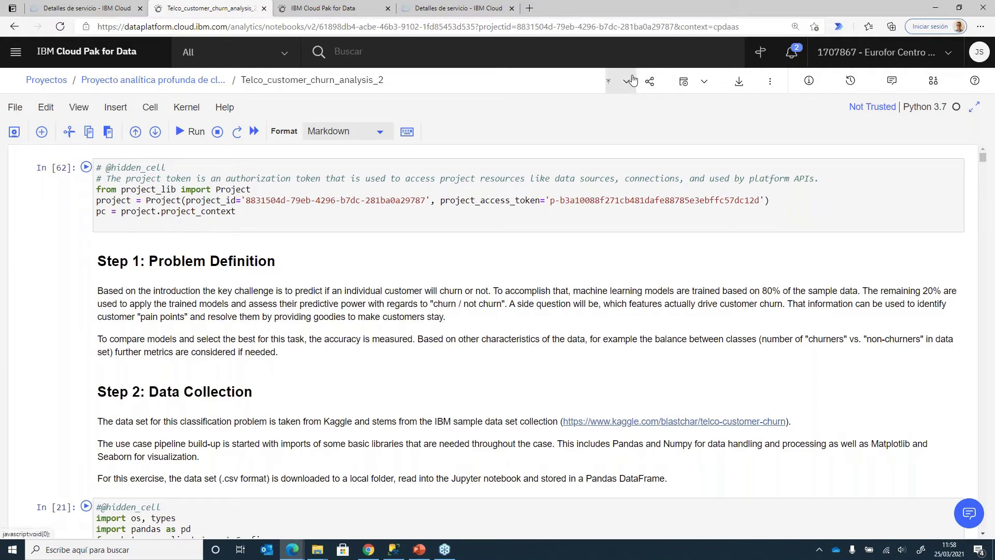
left_click(15, 107)
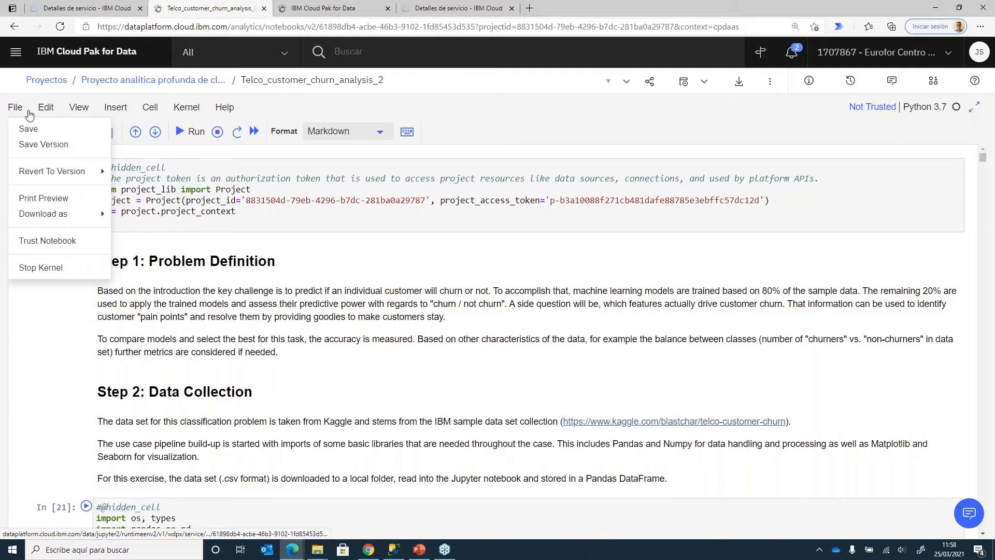
mouse_move(76, 215)
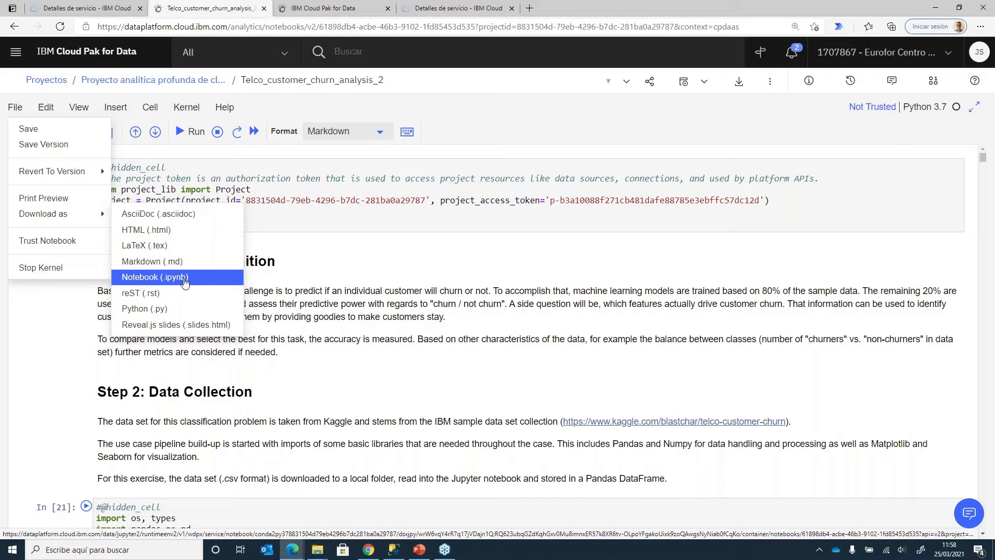
left_click(186, 234)
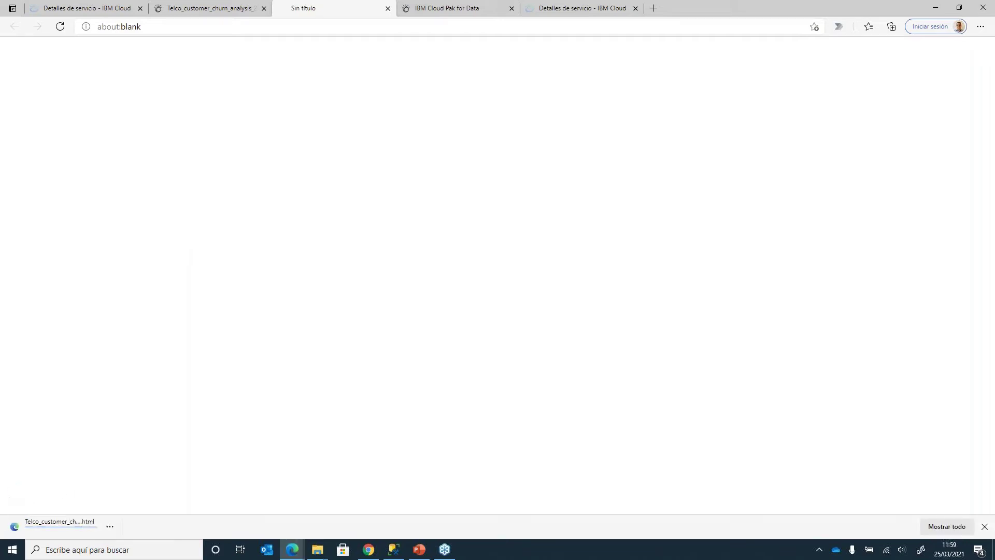
left_click(62, 523)
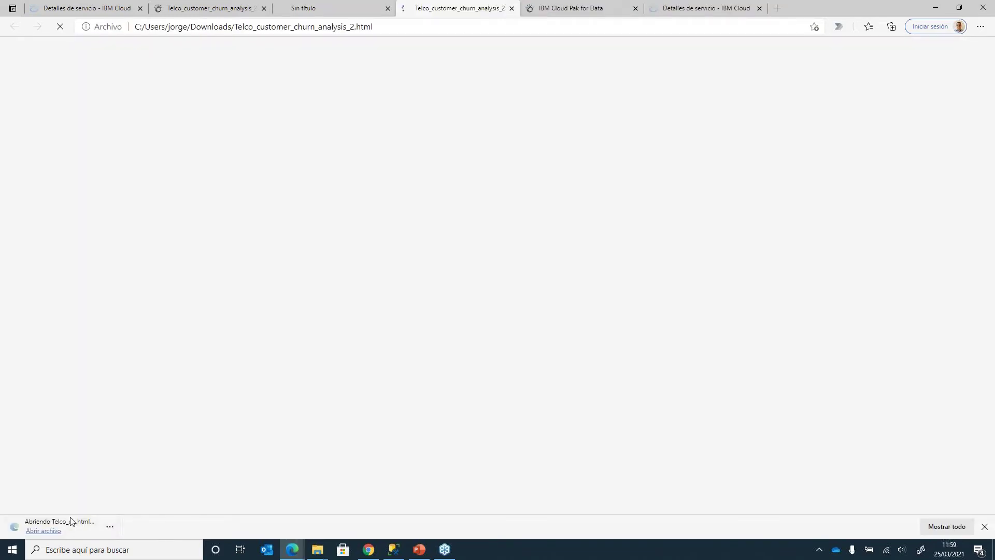
- Look through the exported HTML notebook, from the statistics tables to the Churn frequency plot and boxplots
scroll(419, 188, "down", 20)
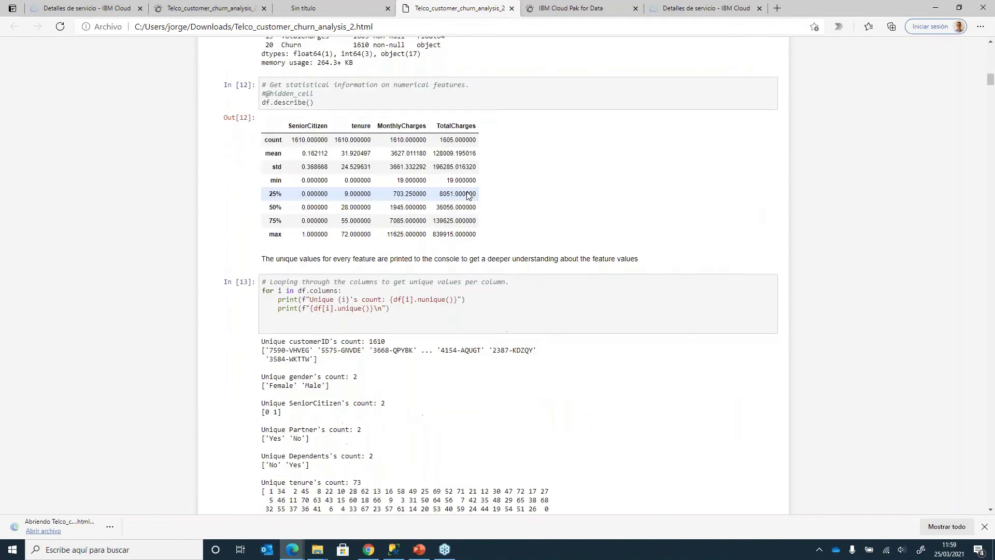
scroll(730, 202, "down", 20)
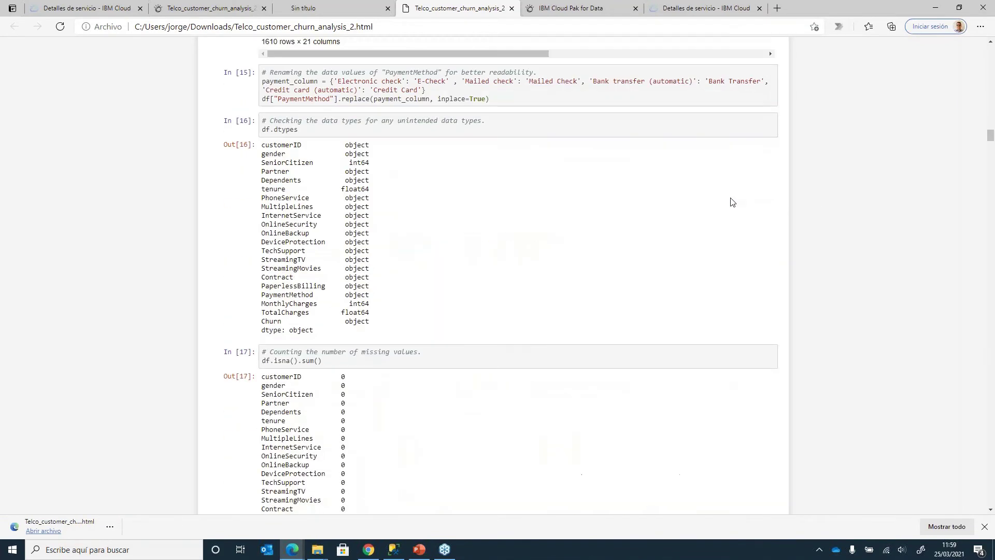
scroll(348, 195, "down", 11)
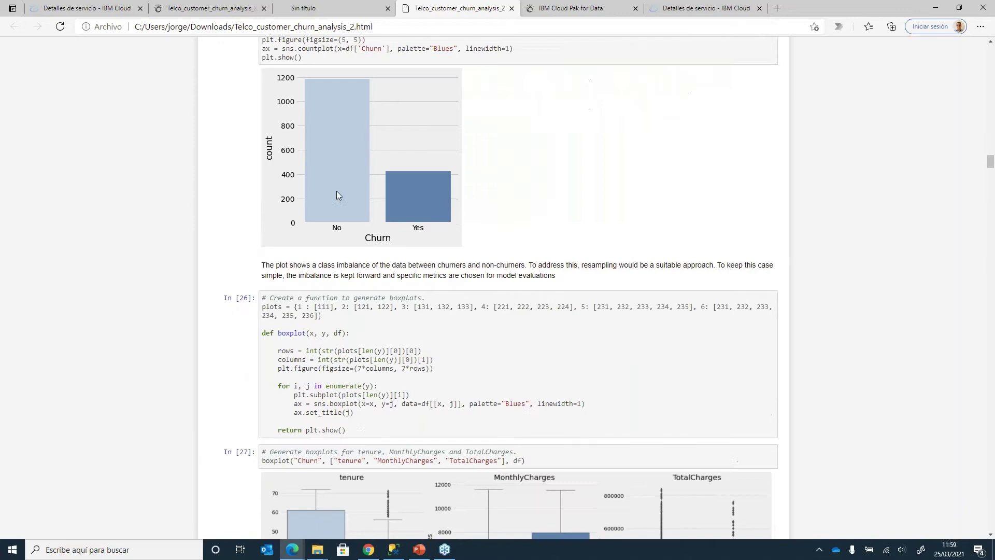
- Skim the outlier check, data cleaning and feature engineering sections of the exported HTML notebook, and return to the notebook editor
scroll(351, 194, "down", 15)
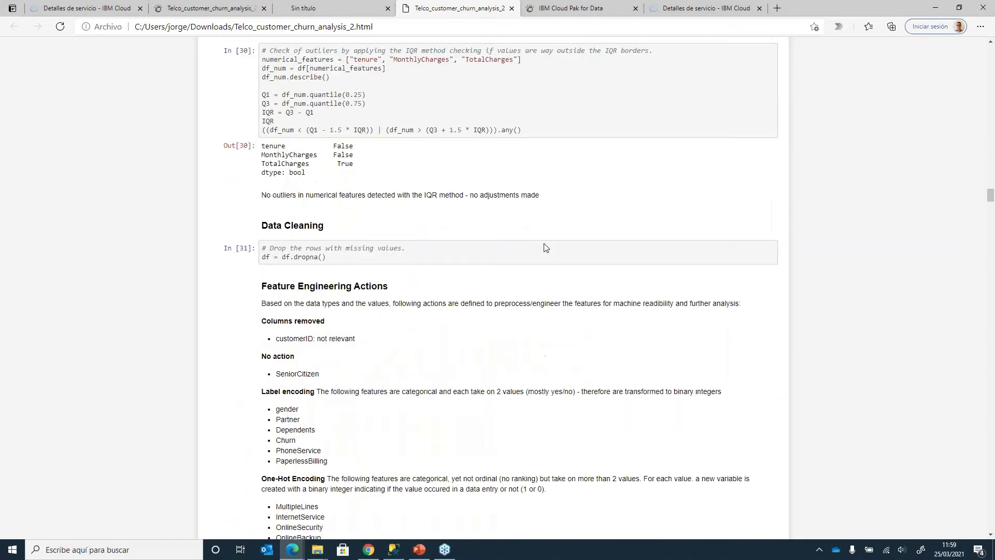
left_click_drag(988, 209, 909, 86)
left_click(321, 4)
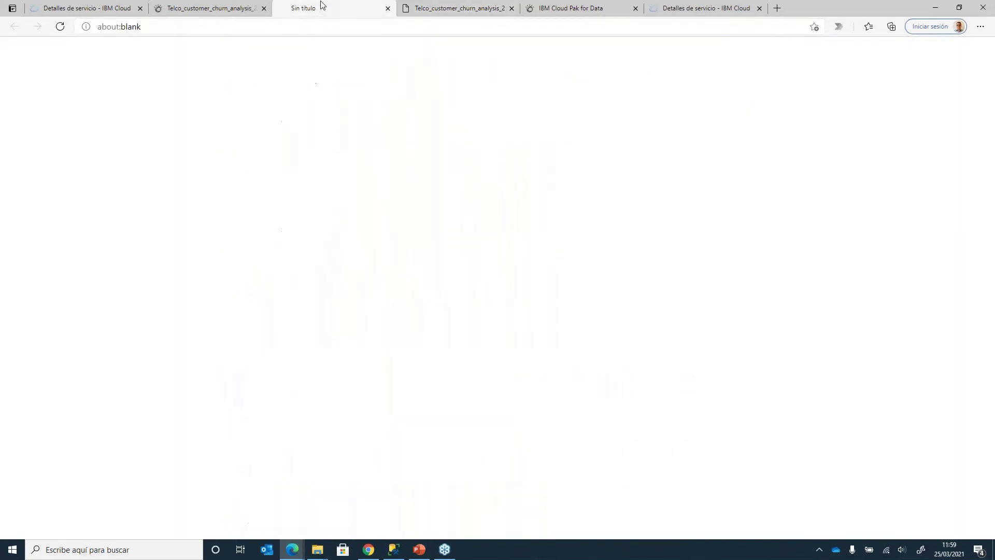
left_click(210, 8)
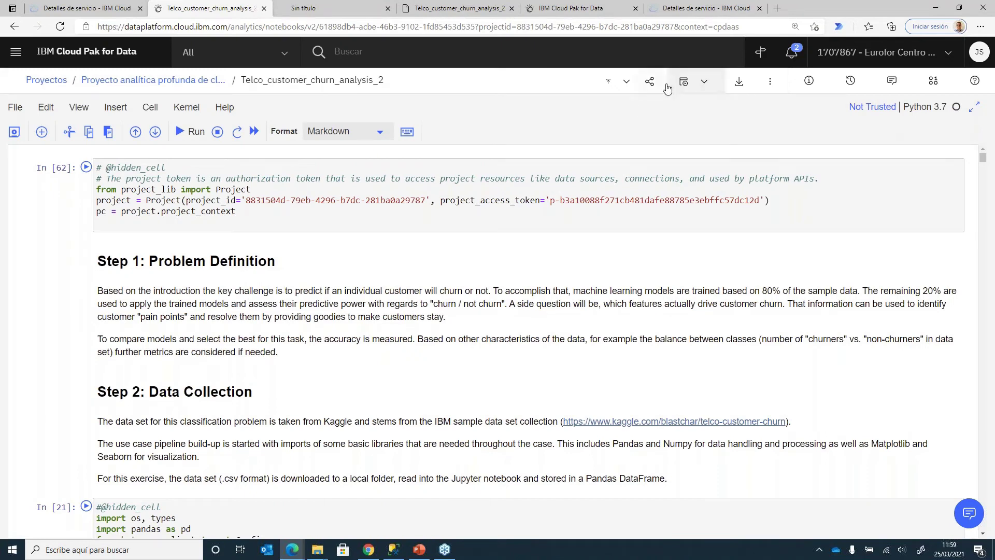
- Copy the notebook's read-only sharing permalink for the "Solo texto y salida" option and open it in the blank browser tab
left_click(650, 81)
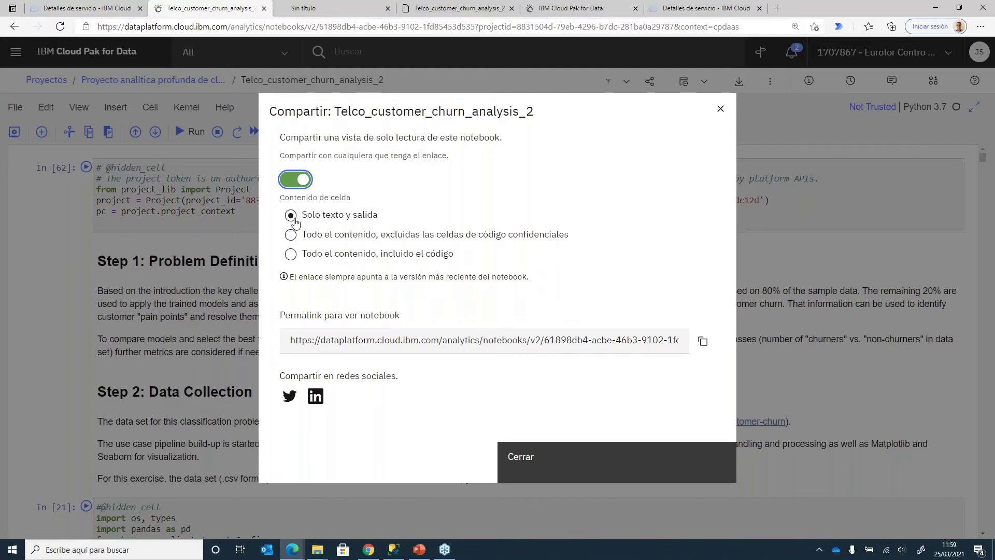
left_click(703, 341)
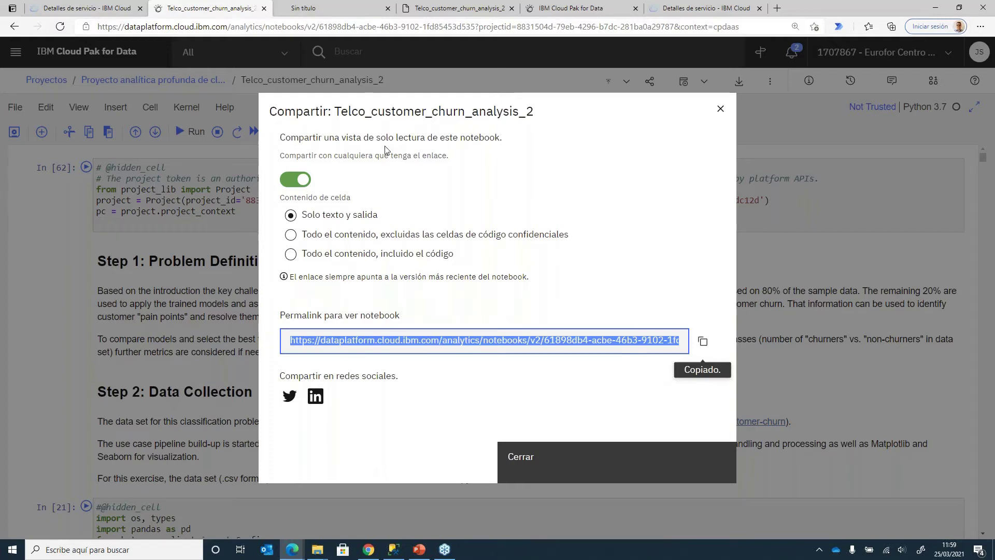
left_click(334, 8)
left_click(297, 24)
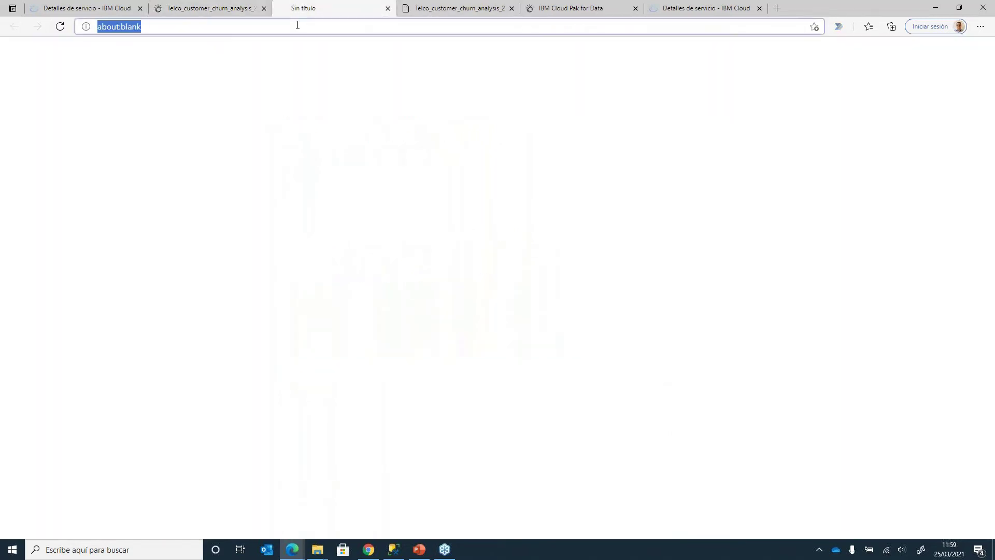
key("ctrl+v")
key("Return")
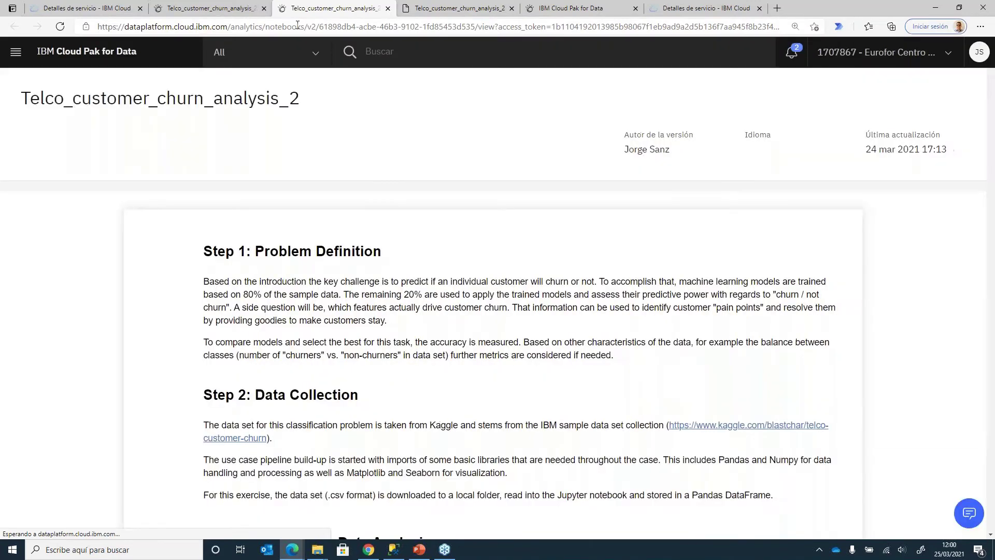
- Look through the shared text-and-output view, from the data tables and churn plots to the tuned Random Forest confusion matrix
scroll(316, 178, "down", 20)
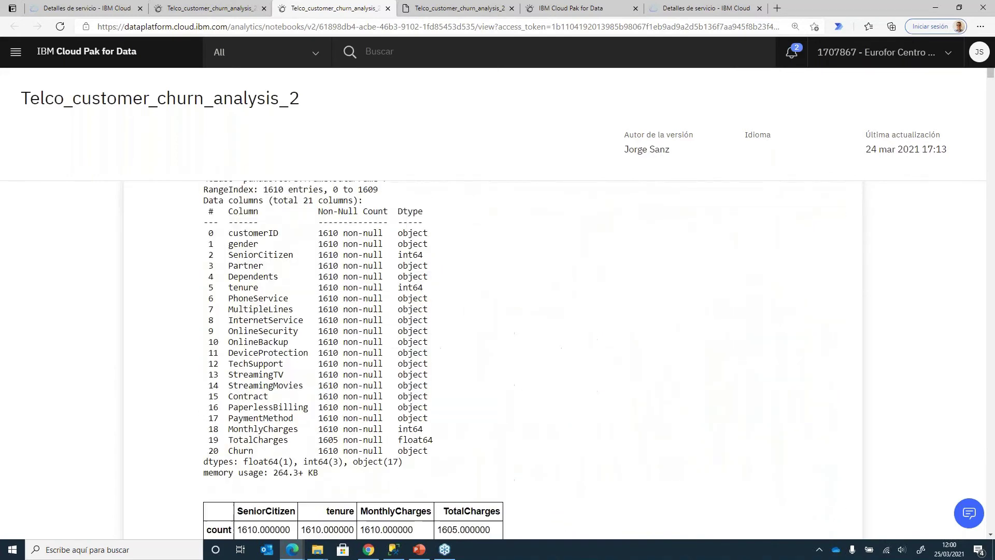
scroll(492, 358, "down", 20)
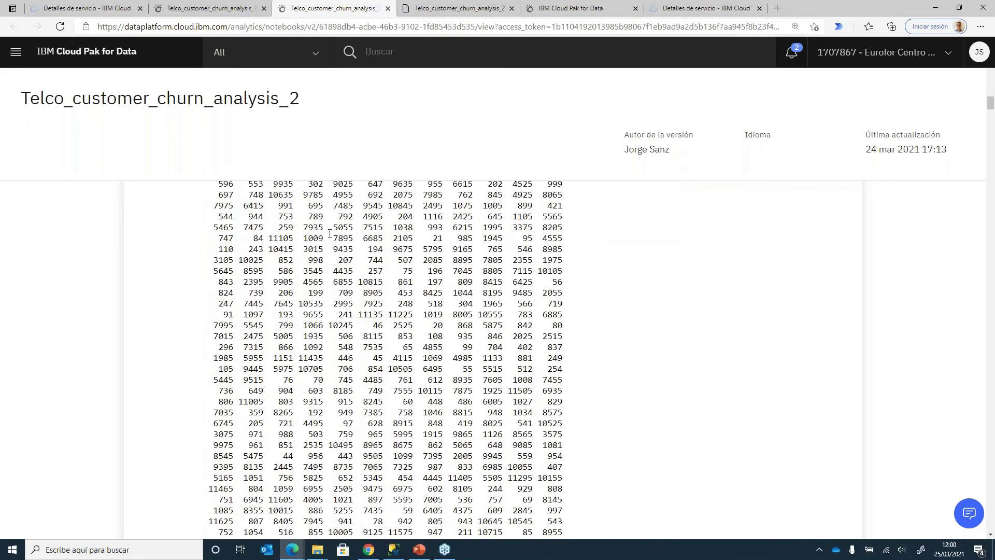
scroll(300, 236, "down", 20)
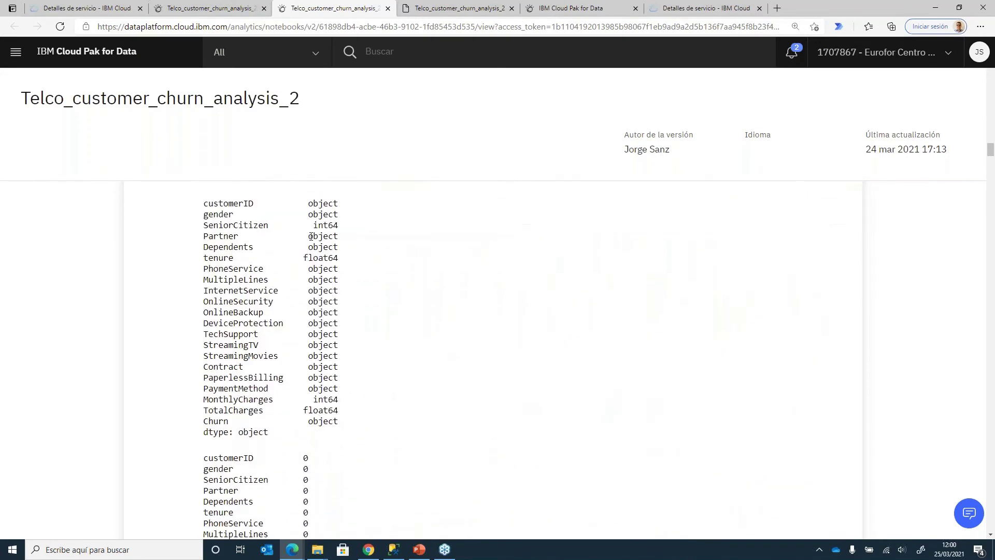
scroll(300, 241, "down", 20)
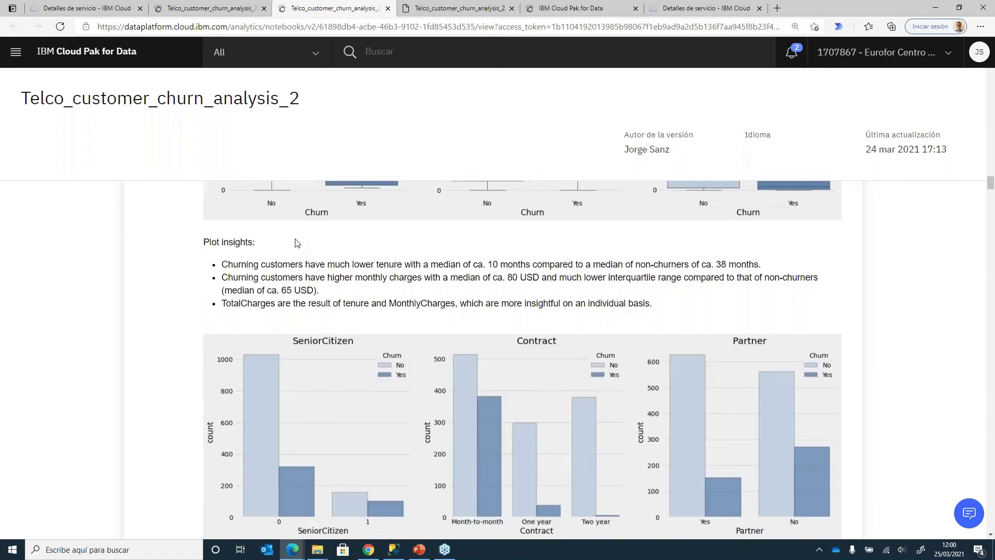
scroll(301, 246, "down", 20)
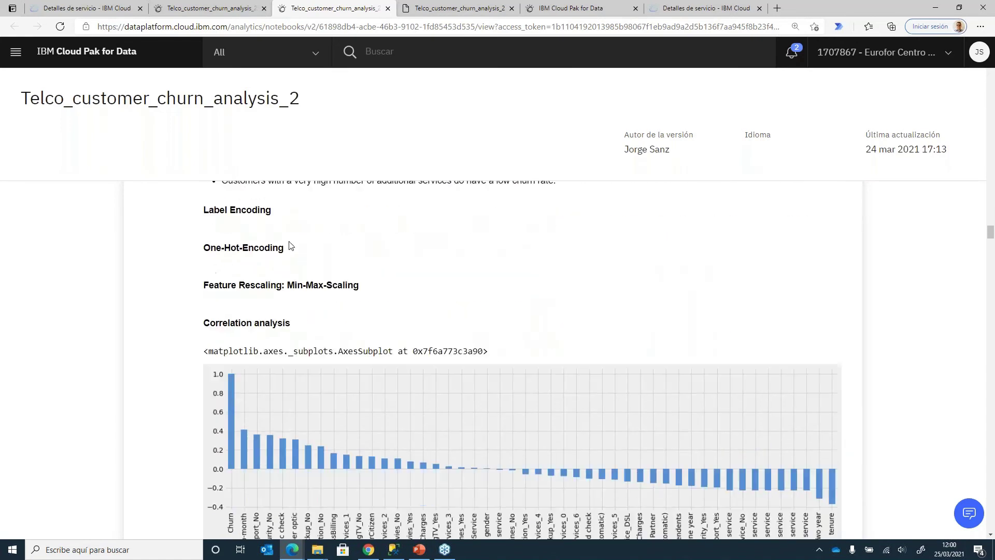
scroll(291, 235, "down", 20)
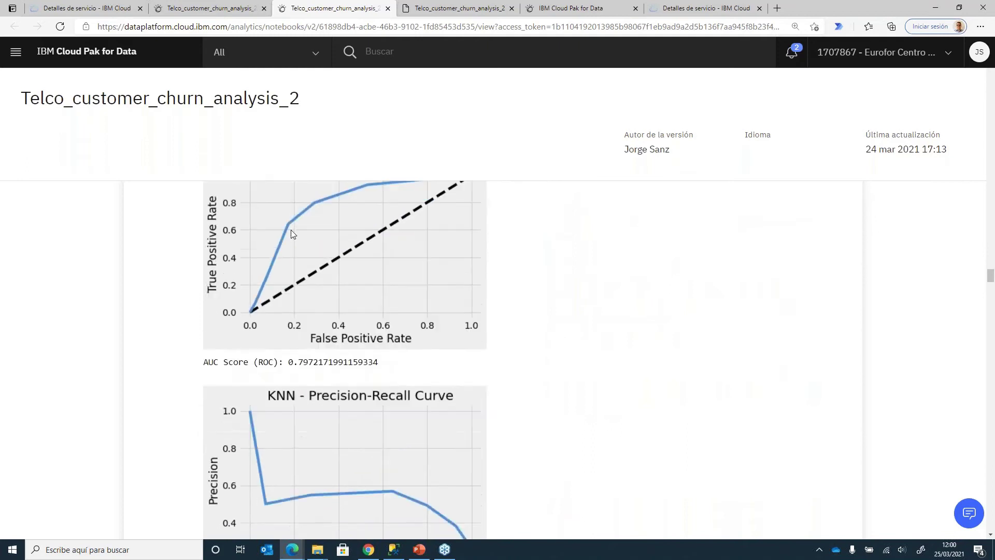
scroll(784, 264, "down", 5)
left_click_drag(990, 309, 977, 470)
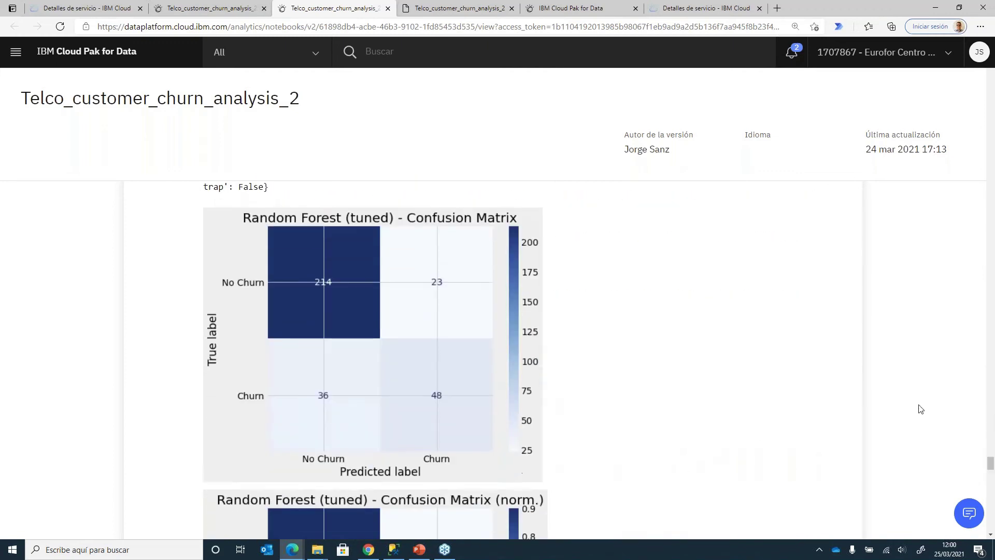
- Switch the shared cell content to "Todo el contenido, excluidas las celdas de código confidenciales" and load the copied permalink in the shared view tab
left_click(225, 8)
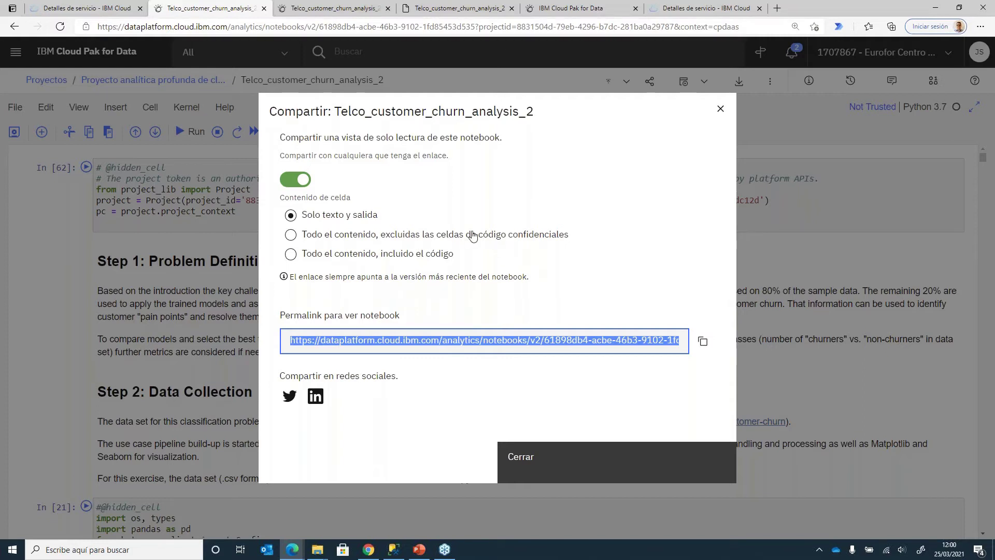
left_click(290, 235)
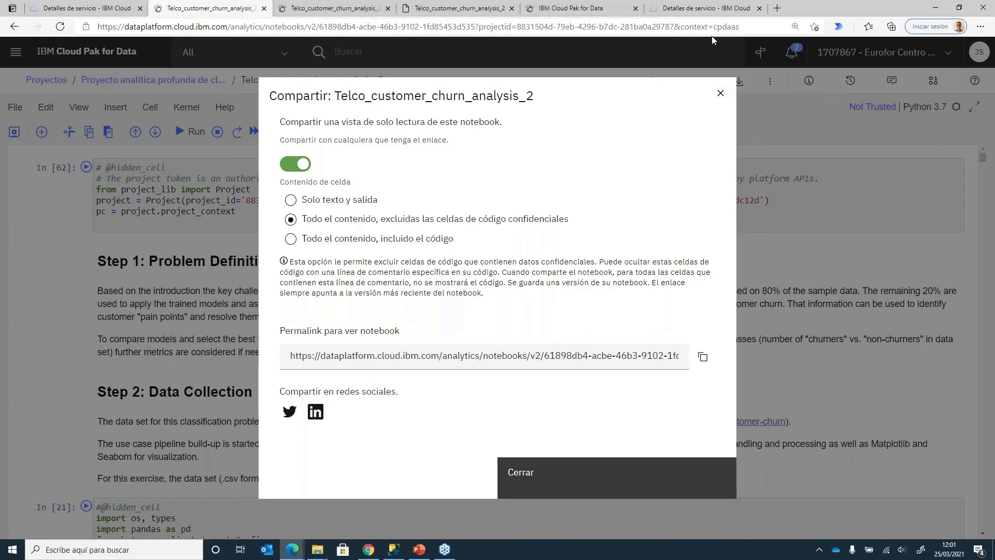
left_click(702, 356)
left_click(335, 9)
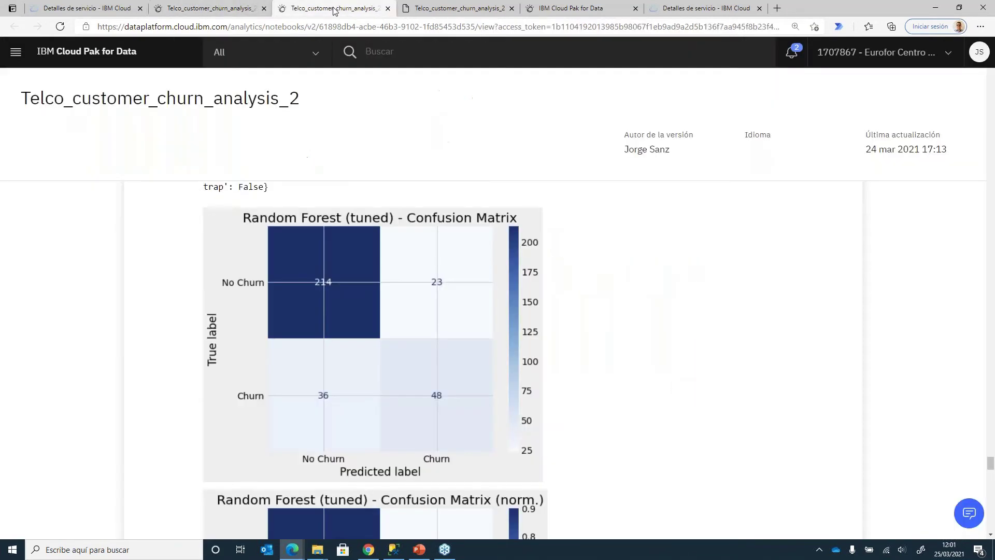
left_click(312, 29)
key("Return")
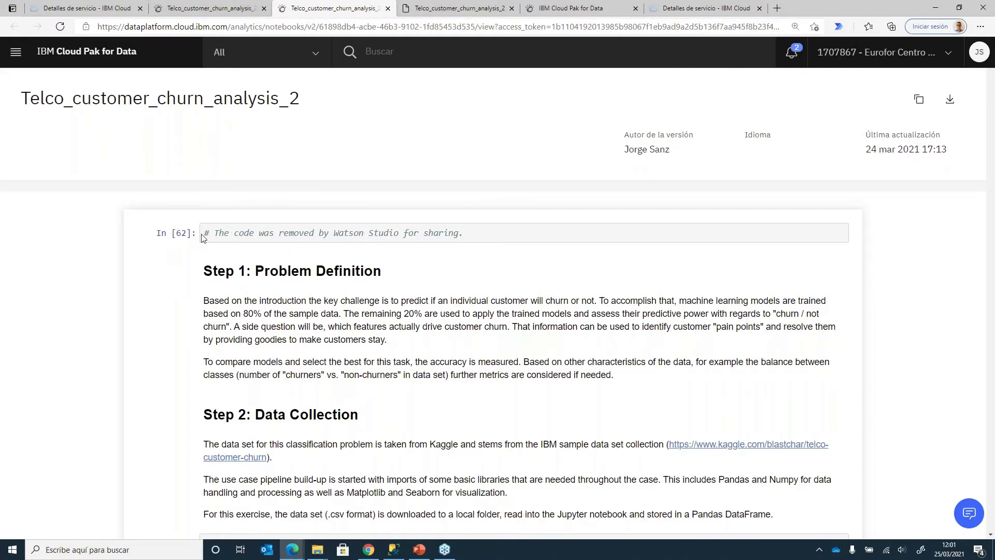
- Examine the removed-code comment in the first shared cell and the code of the cell that loops through the unique column values
left_click_drag(210, 233, 486, 238)
left_click(485, 238)
left_click_drag(215, 232, 315, 234)
left_click_drag(334, 234, 369, 233)
left_click(418, 233)
left_click_drag(465, 233, 286, 233)
left_click(258, 234)
scroll(424, 285, "down", 20)
scroll(424, 285, "up", 10)
left_click_drag(379, 404, 166, 296)
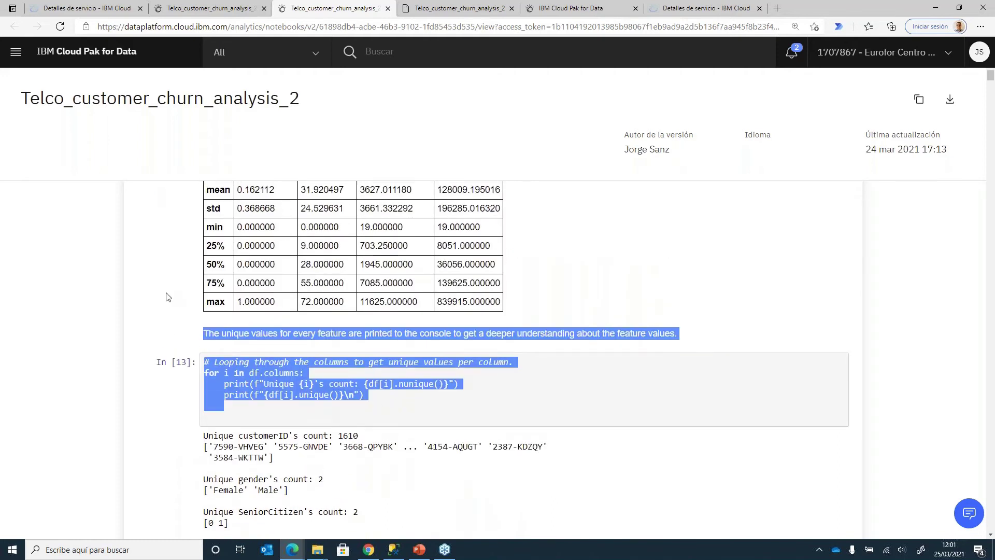
scroll(166, 297, "up", 15)
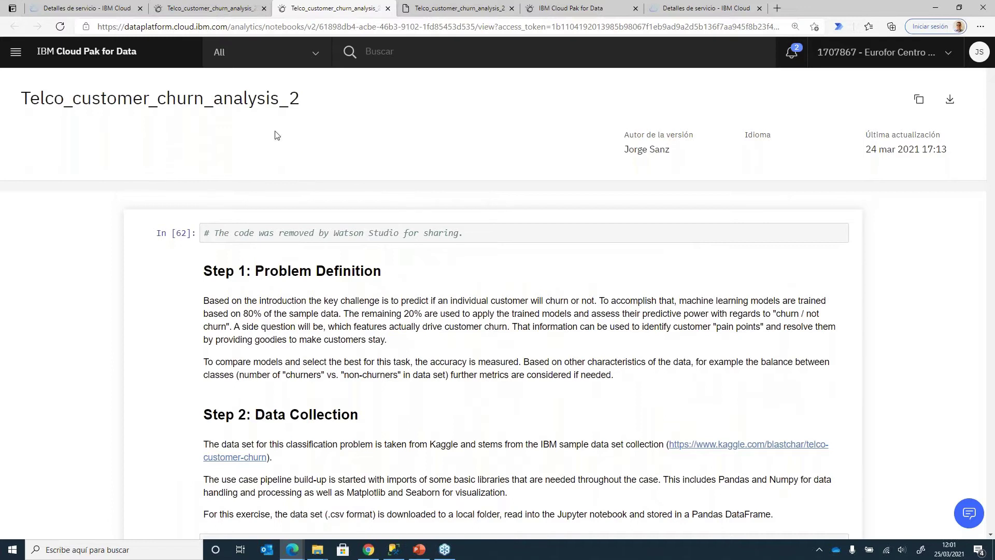
left_click(229, 9)
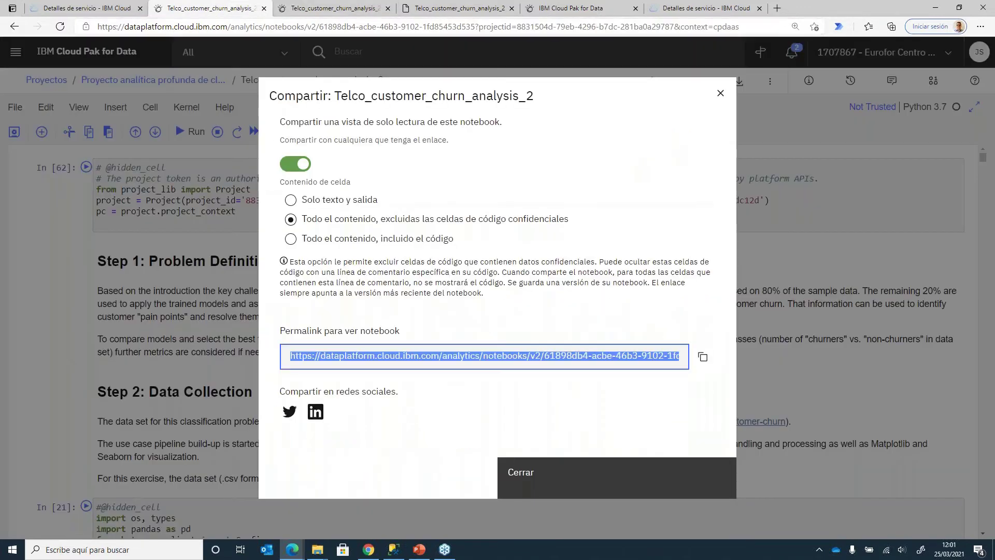
left_click(721, 93)
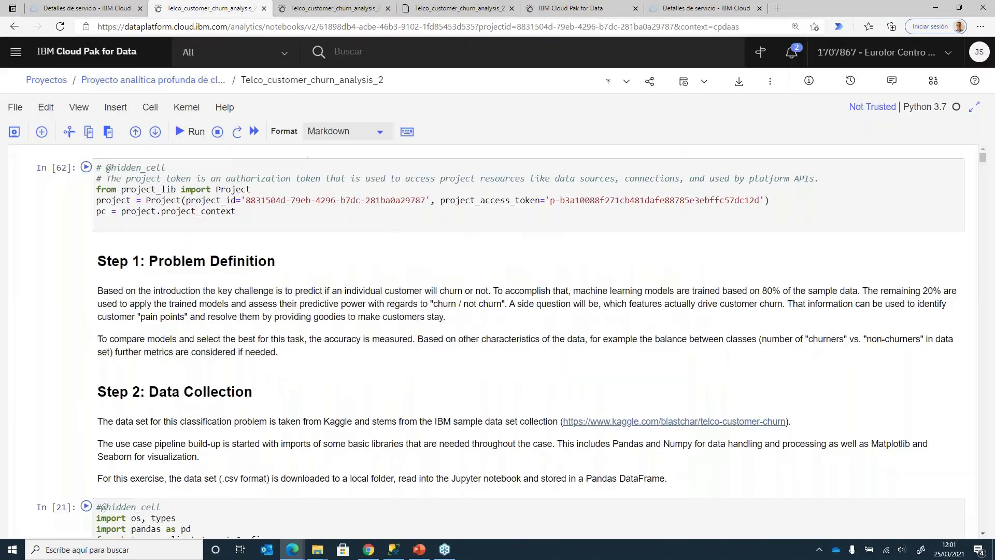
triple_click(177, 172)
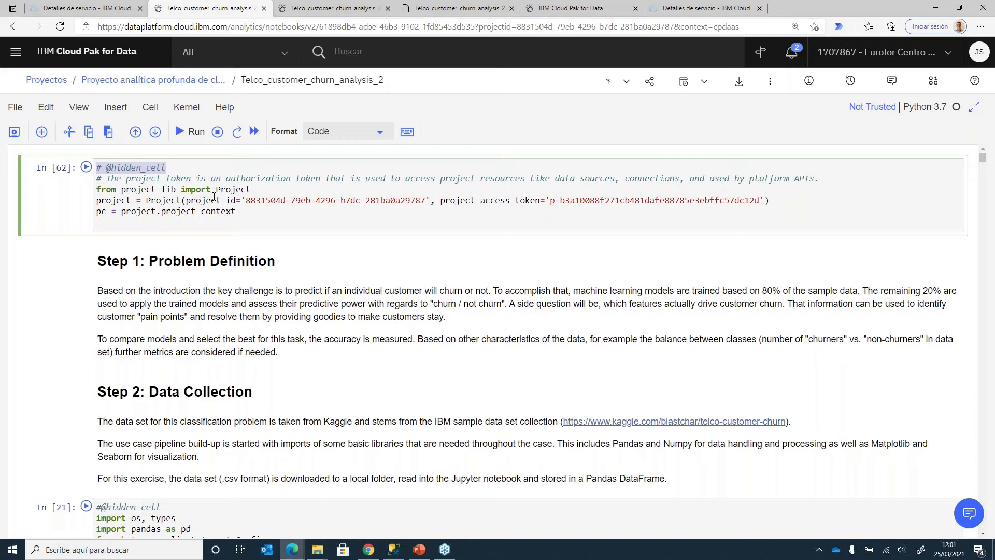
left_click_drag(246, 200, 423, 199)
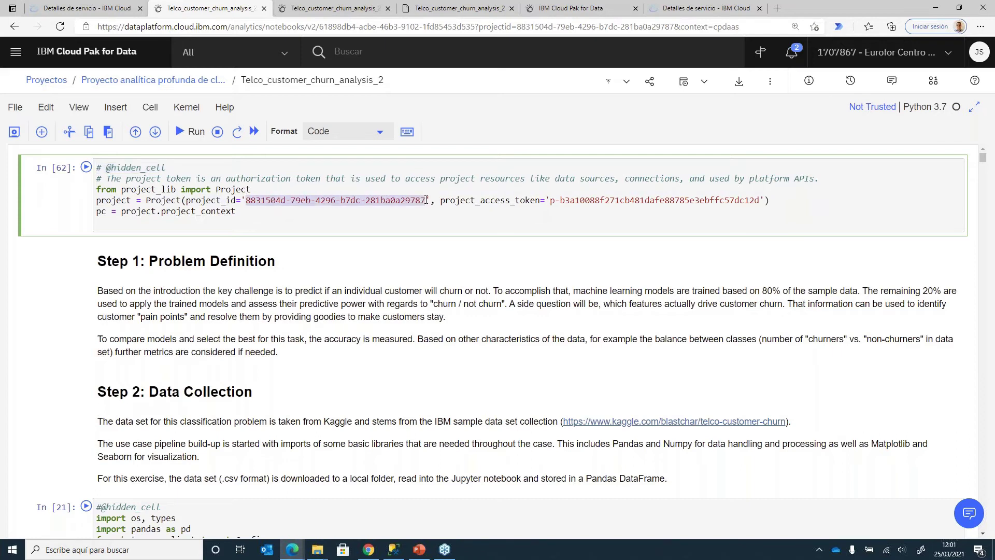
left_click(446, 207)
left_click_drag(549, 200, 763, 200)
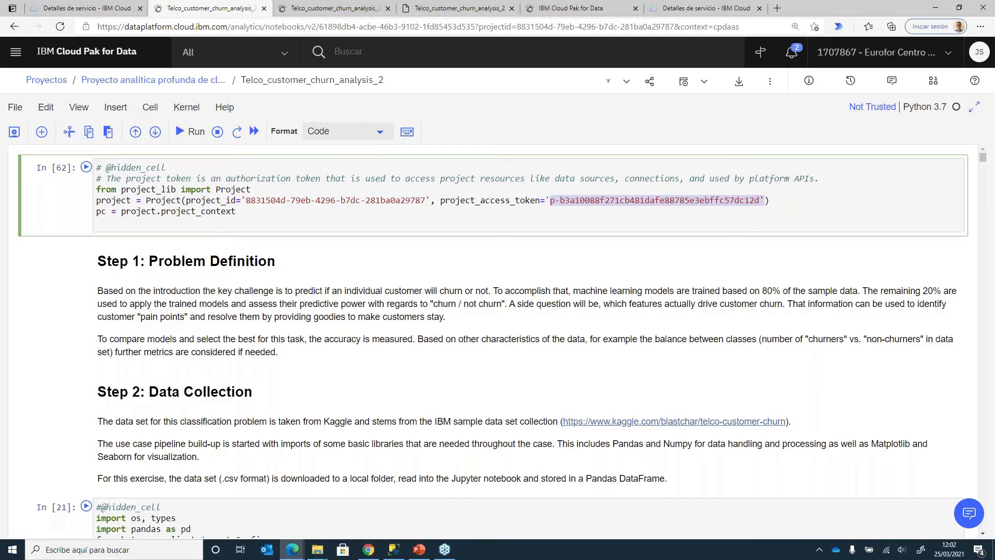
left_click_drag(203, 164, 58, 157)
left_click(176, 178)
- Review the hidden data-loading cell and highlight the code of the loop that prints unique values per column
scroll(189, 196, "down", 12)
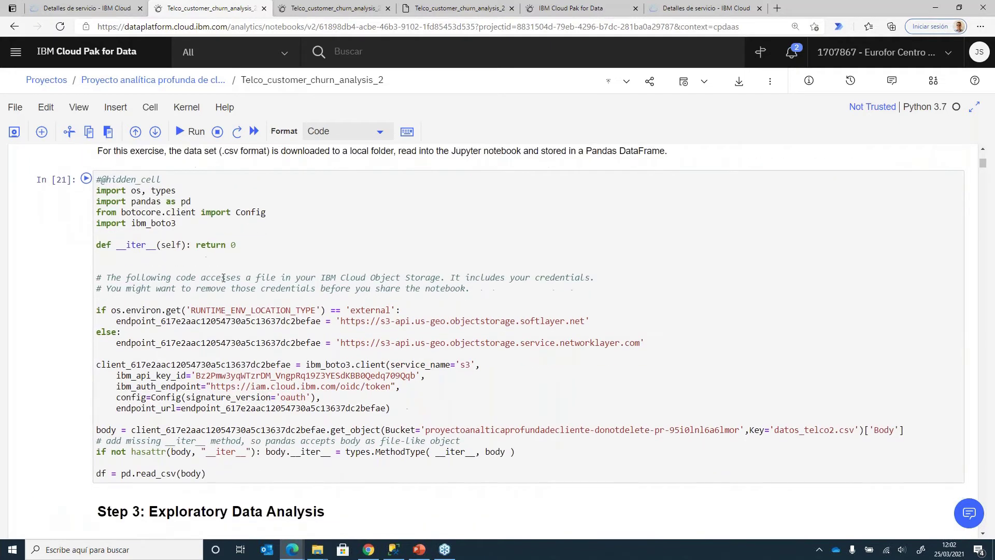
scroll(163, 343, "down", 15)
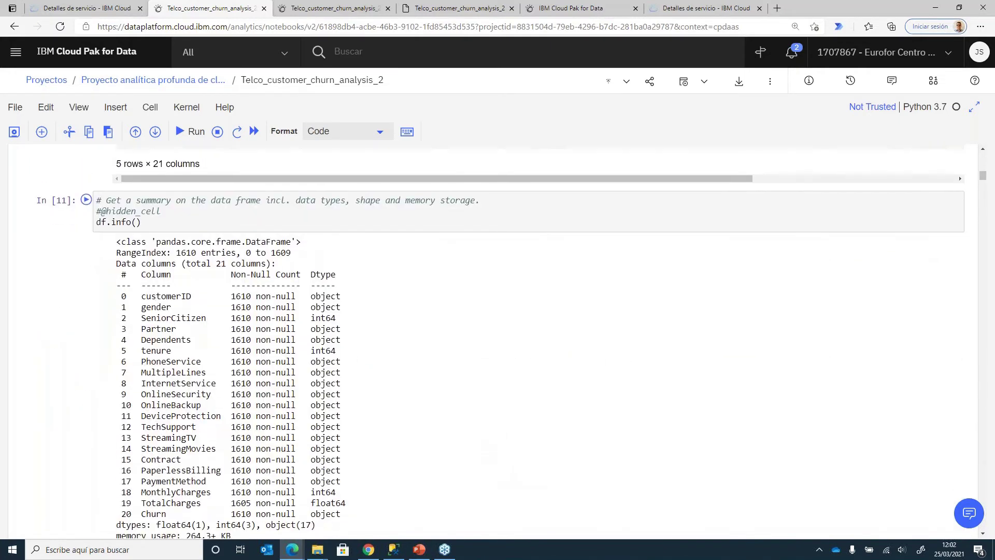
scroll(144, 288, "down", 3)
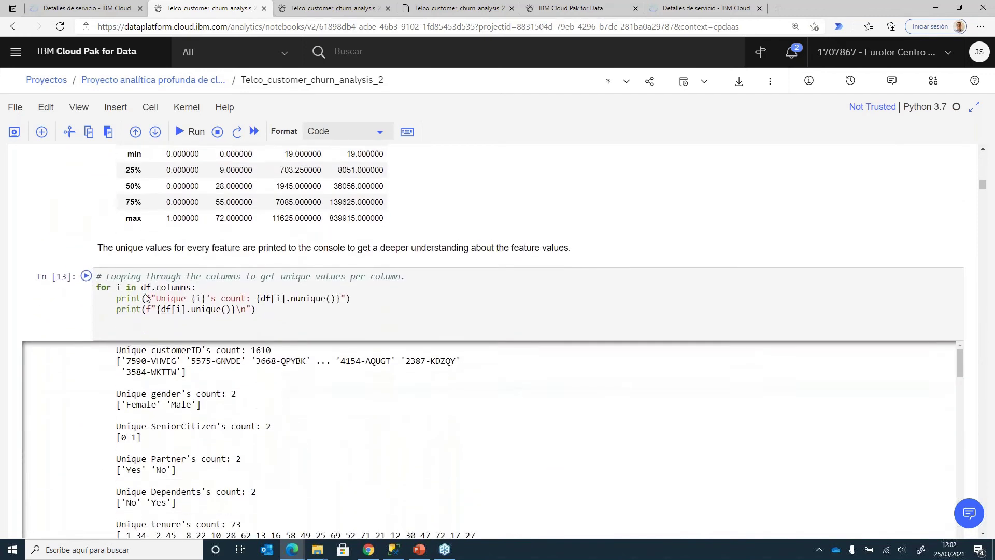
left_click_drag(116, 330, 52, 258)
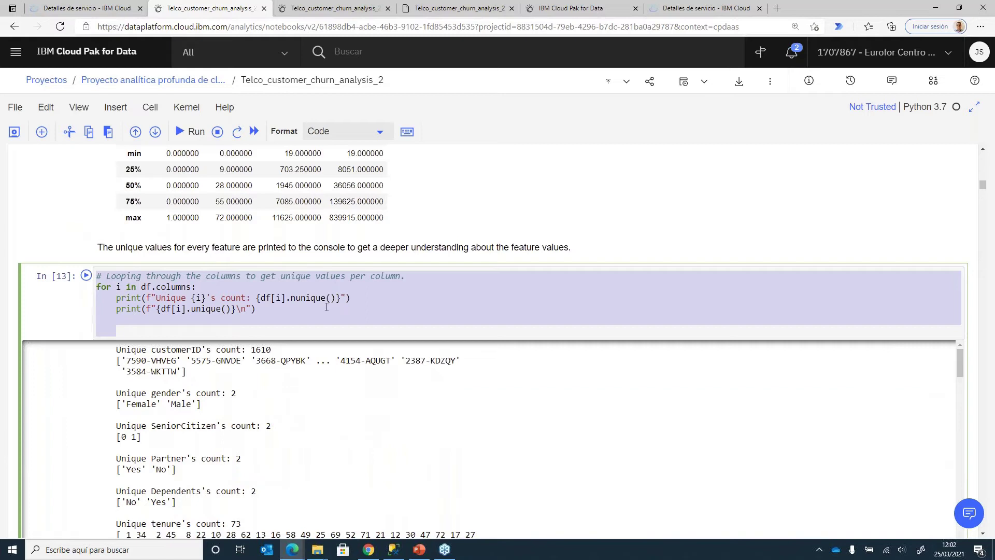
left_click(264, 310)
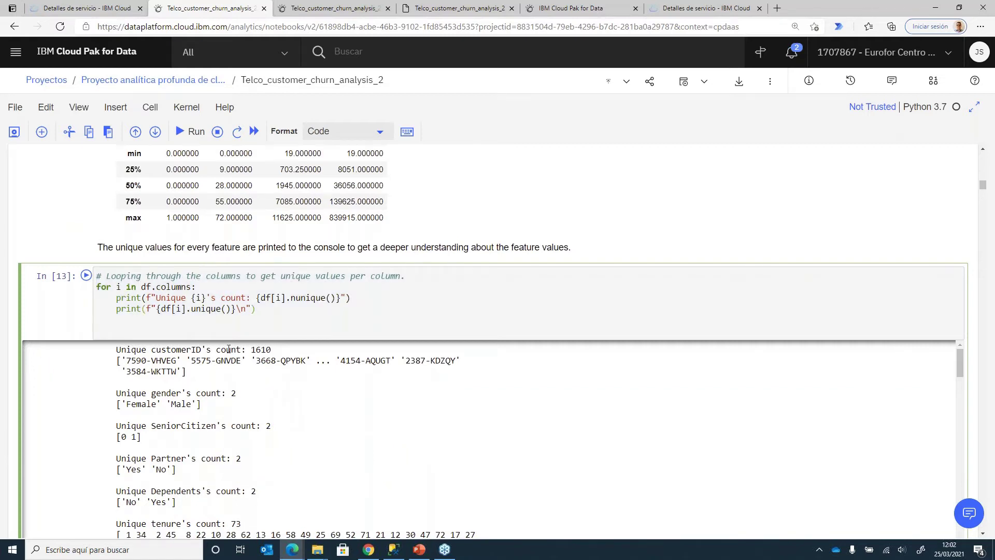
scroll(228, 348, "up", 1)
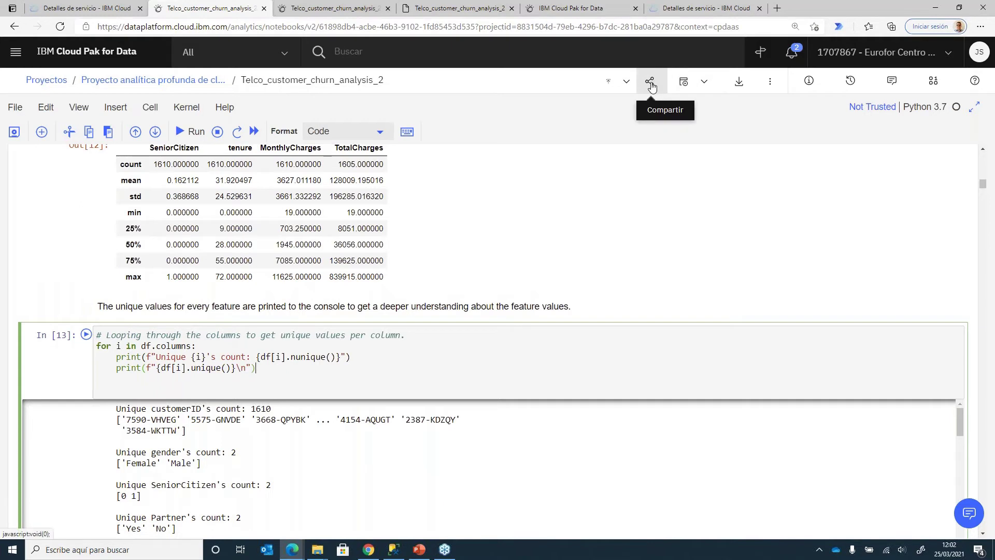
- Set the shared cell content to "Todo el contenido, incluido el código" and load the copied permalink in the shared view tab
left_click(651, 85)
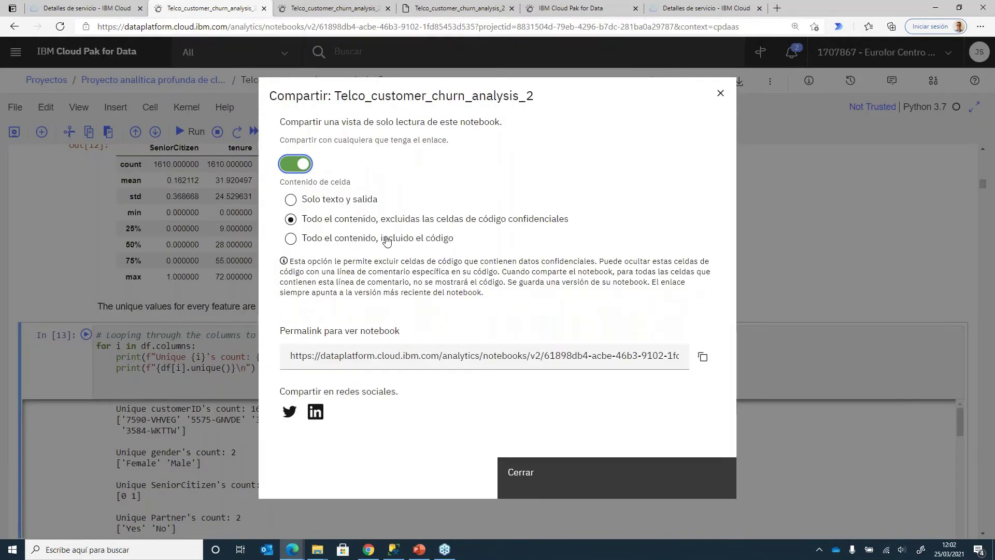
left_click(356, 240)
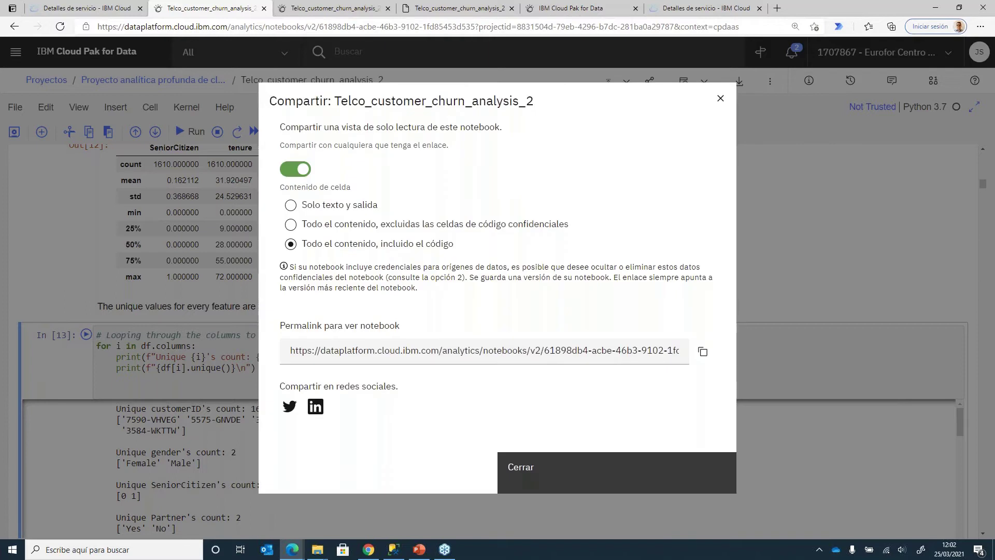
left_click(703, 352)
left_click(330, 8)
left_click(332, 26)
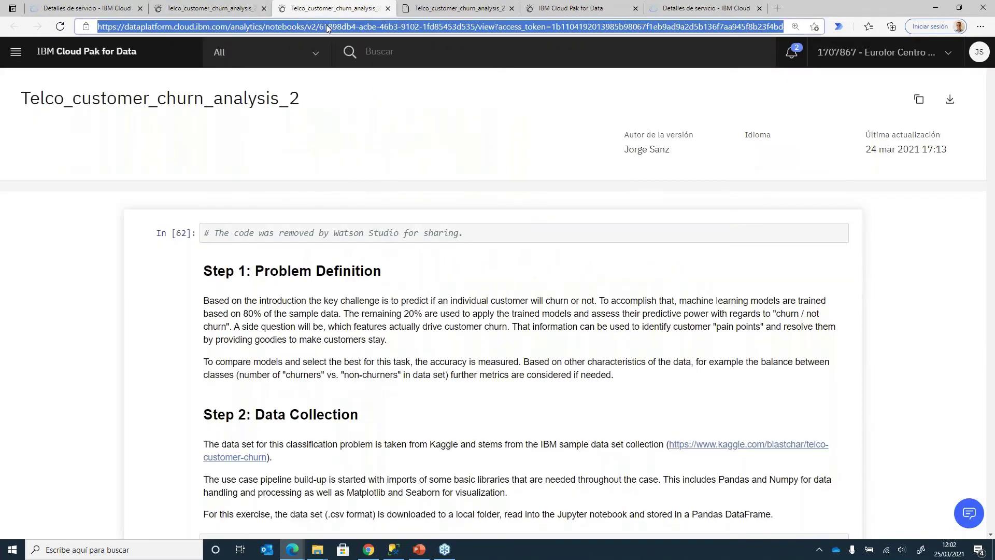
key("ctrl+v")
key("Return")
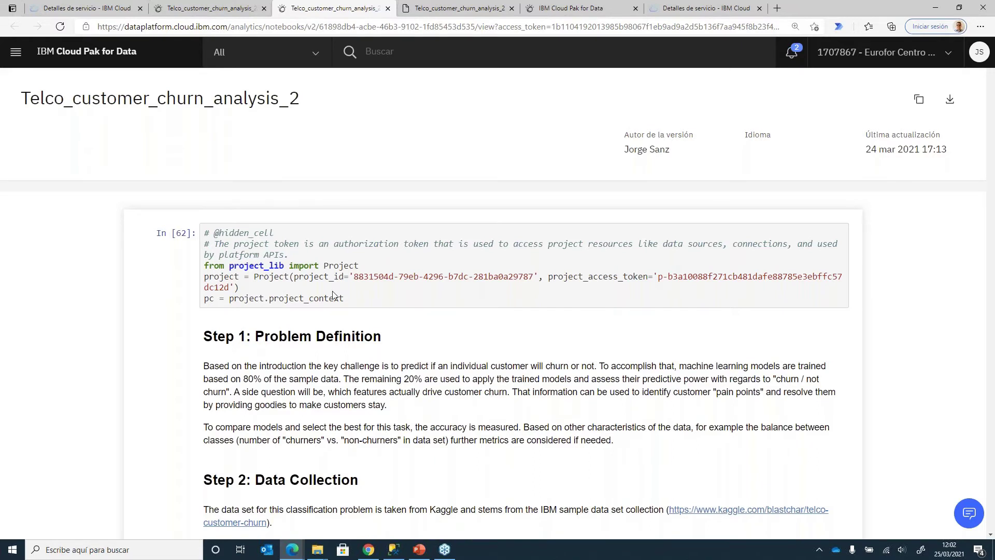
- Review the shared notebook's unique-value output and open the project "Proyecto analítica profunda de cliente - Sector telco"
scroll(333, 295, "down", 20)
scroll(344, 320, "down", 20)
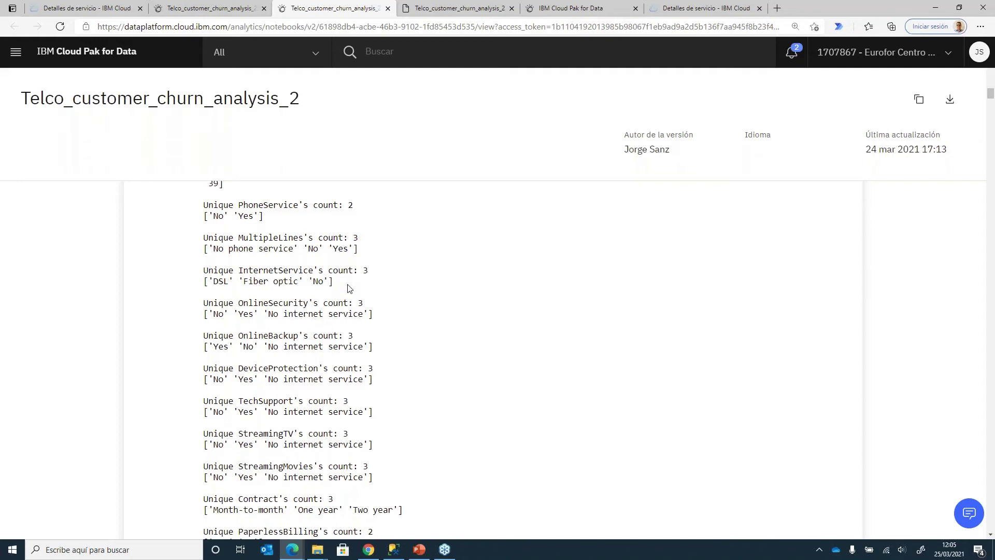
left_click(113, 59)
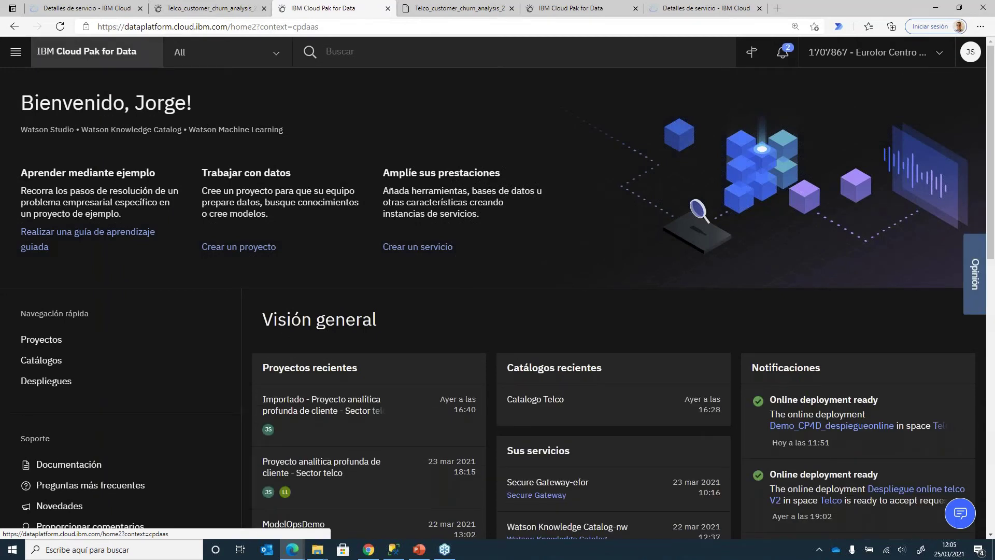
left_click(331, 474)
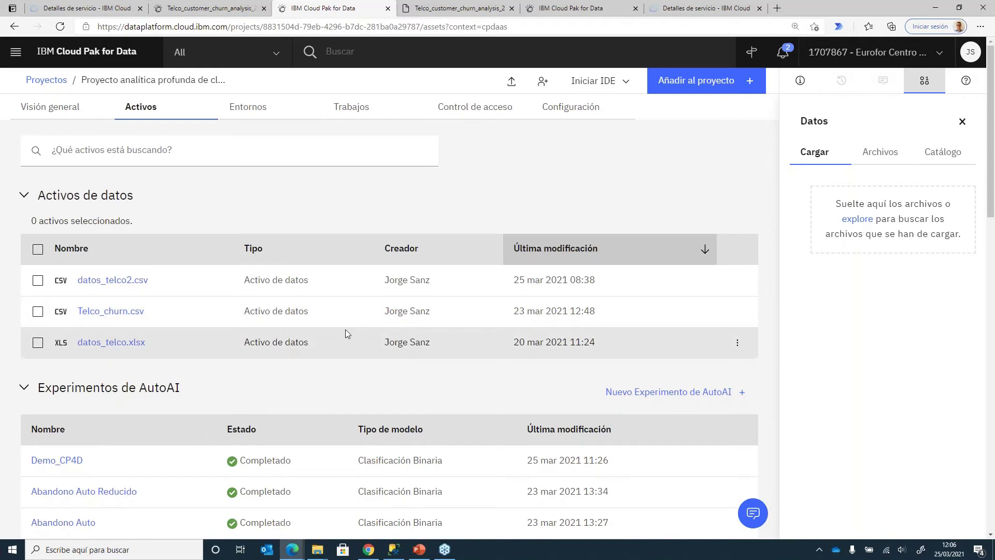
- Start publishing the model "Abandono Auto Reducido - XGBC" to a catalog, with Catalogo Telco as the target
scroll(355, 356, "down", 9)
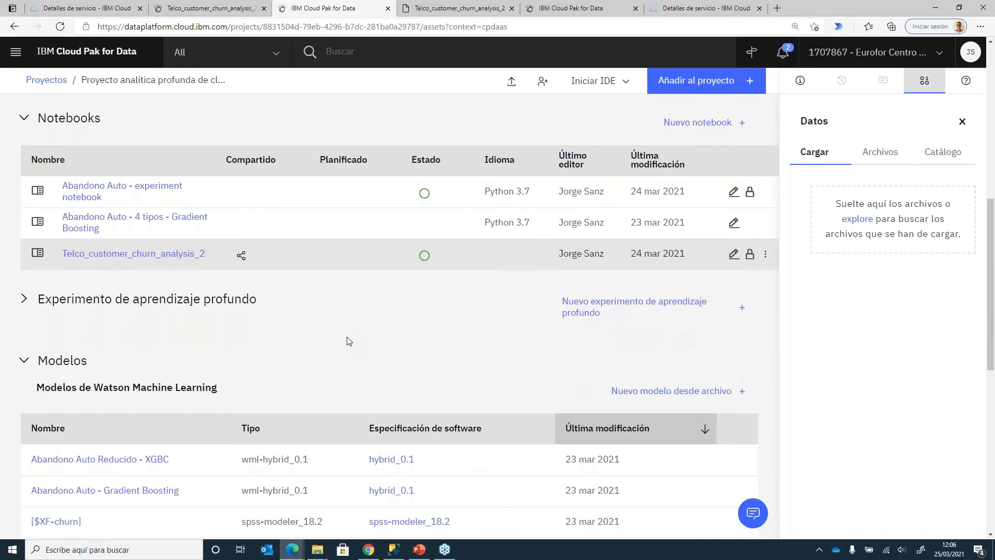
scroll(365, 356, "down", 2)
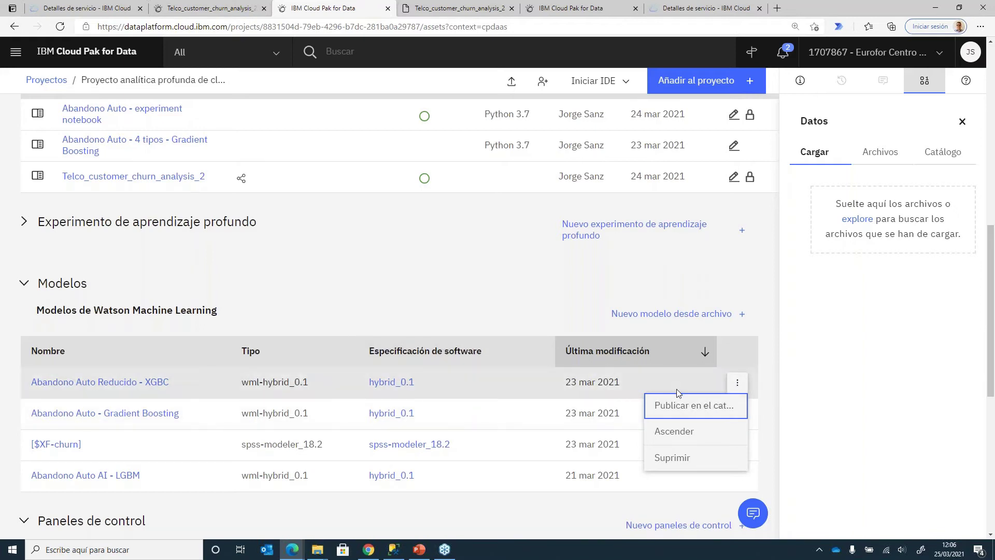
left_click(694, 411)
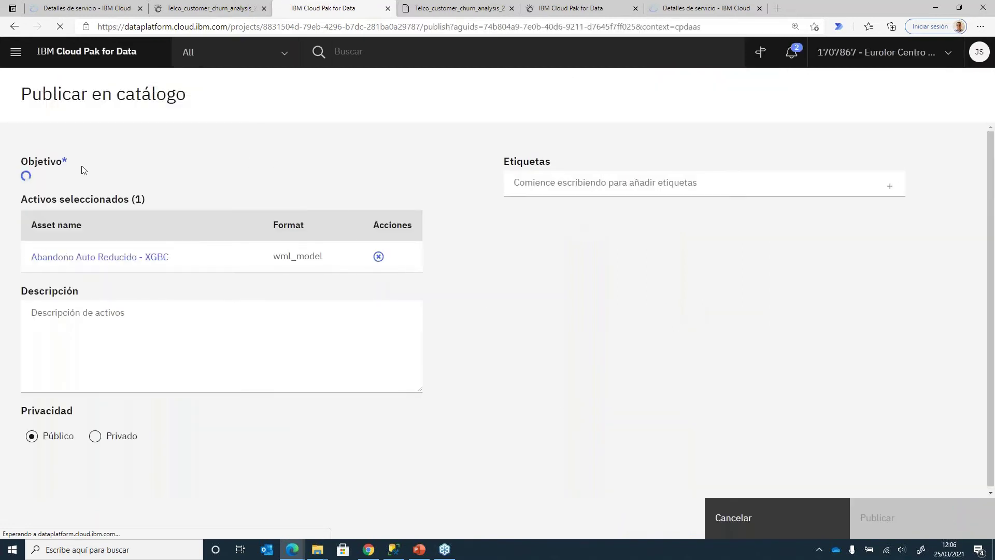
left_click(104, 186)
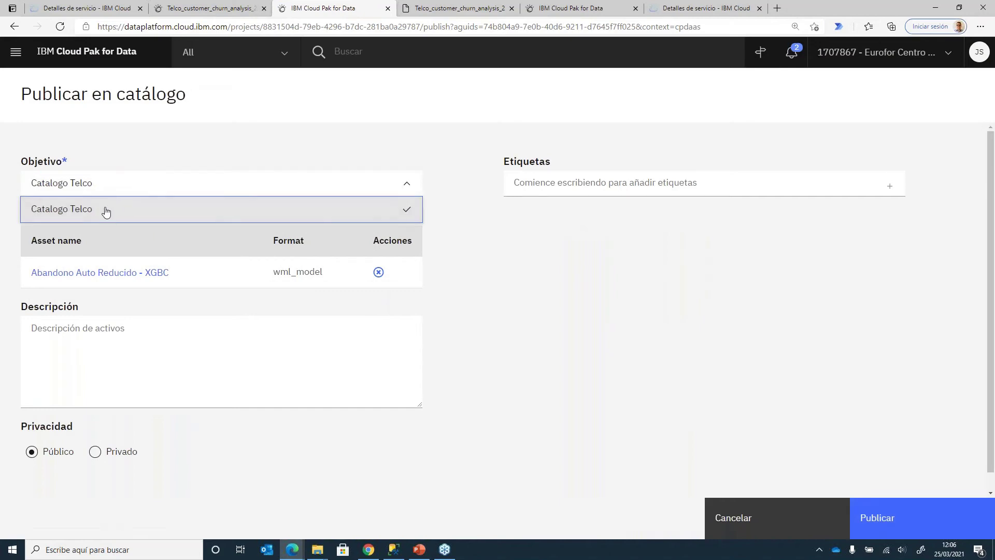
left_click(107, 211)
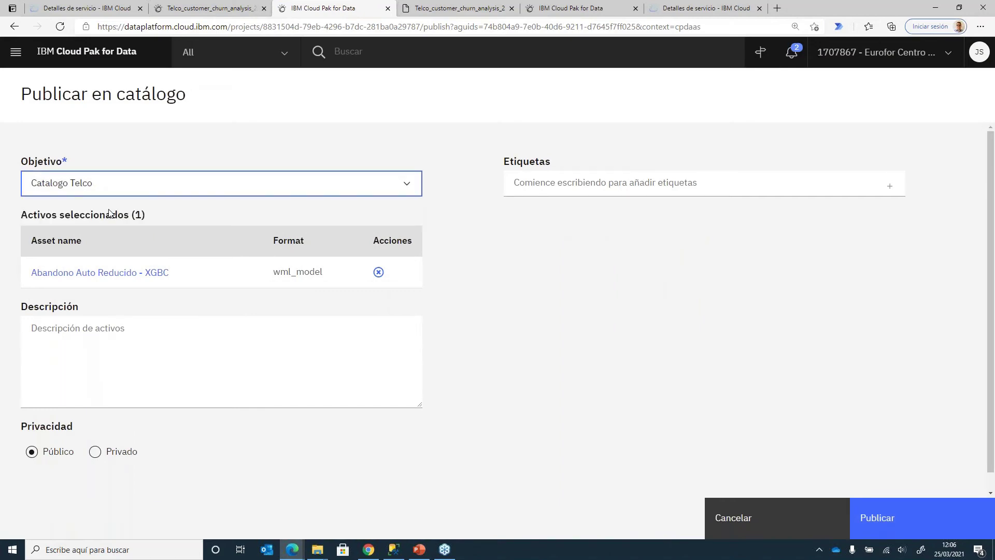
- Rename the selected asset to "Nuevo Modelo de Churm" for publication
mouse_move(187, 271)
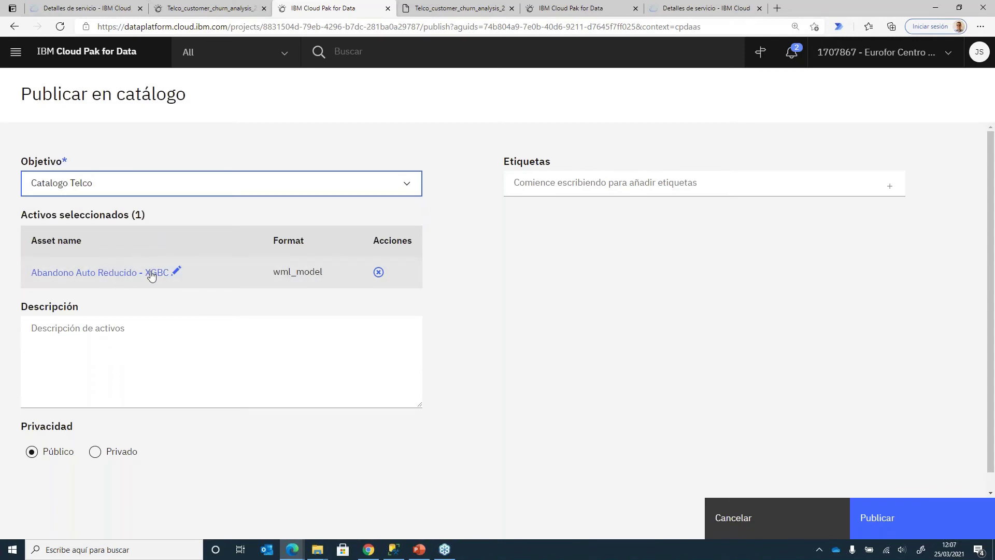
left_click(177, 272)
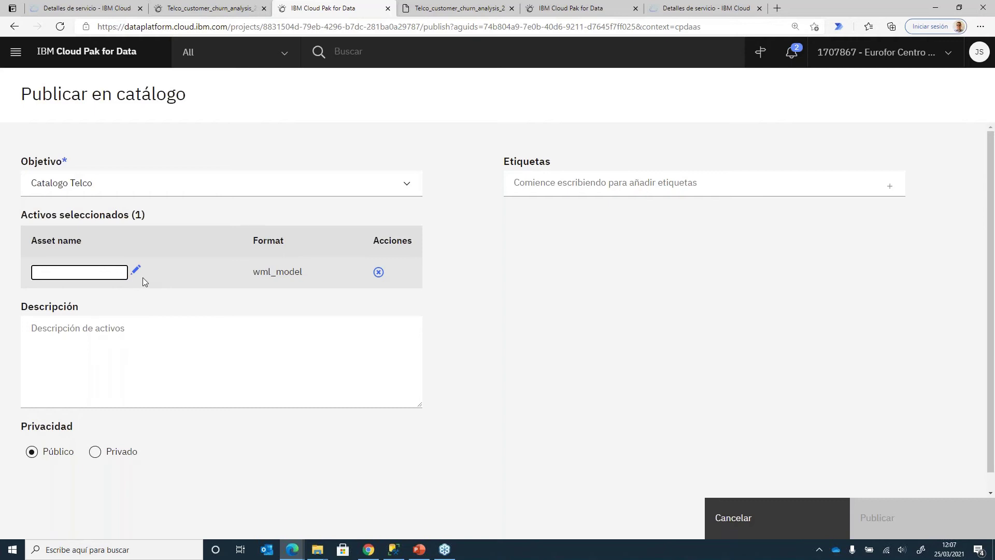
type("Nuevo Modelo de Churm")
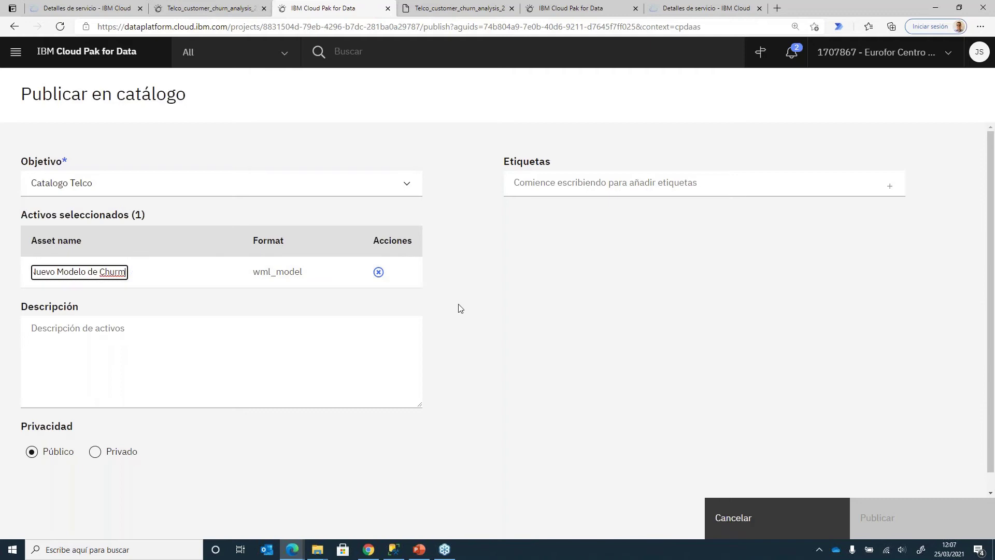
left_click(477, 306)
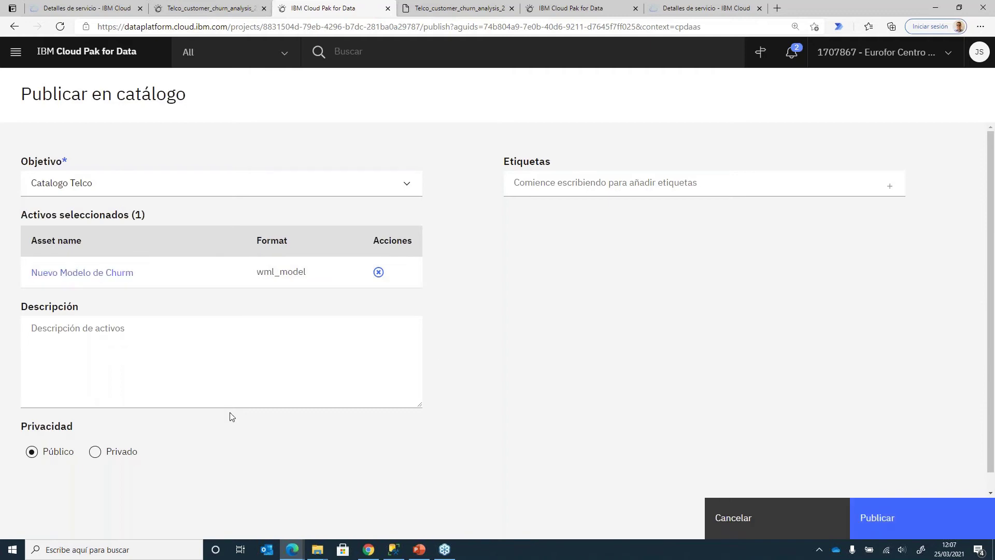
- Add the tag "cliente" to the asset and publish it to the catalog
left_click(539, 180)
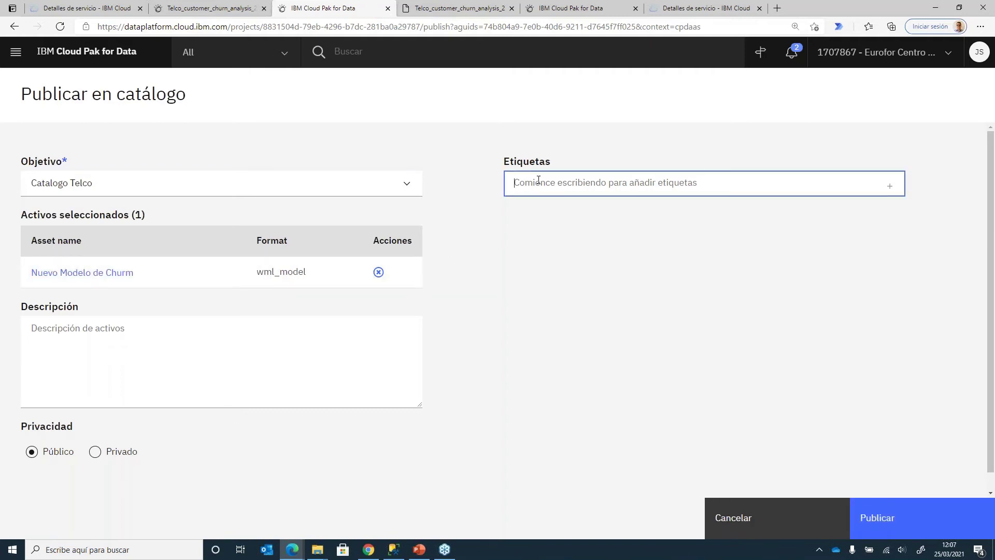
type("mo")
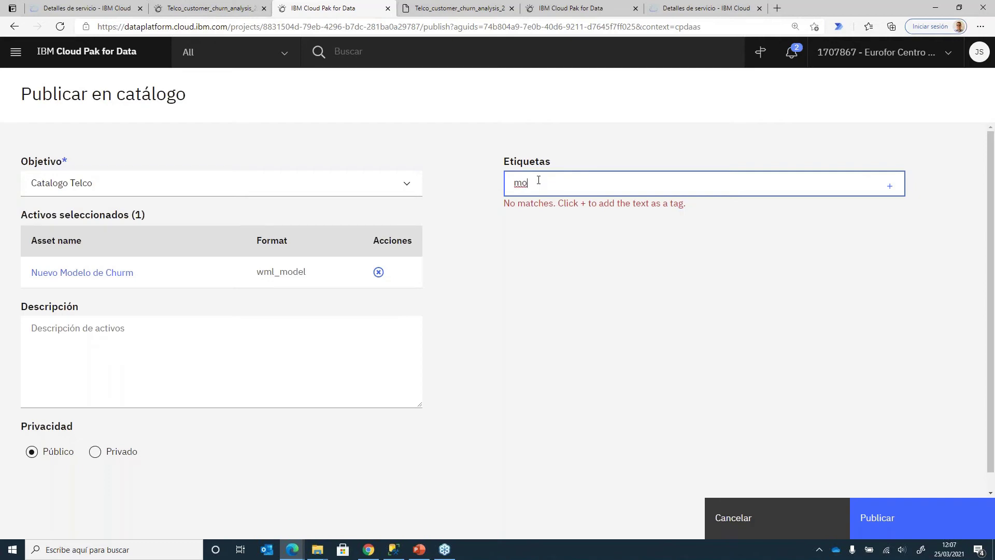
key("BackSpace")
key("BackSpace")
type("cliente")
left_click(890, 186)
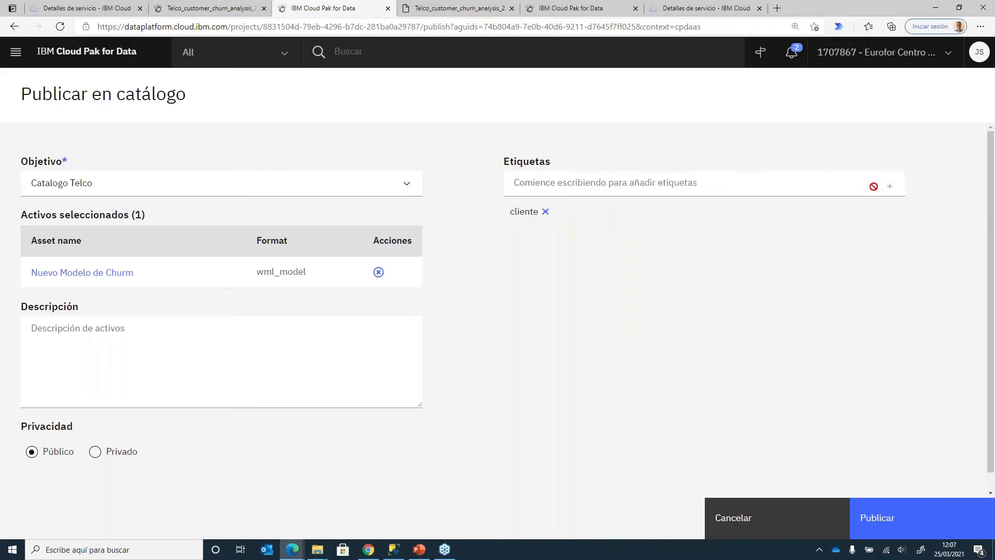
left_click(894, 514)
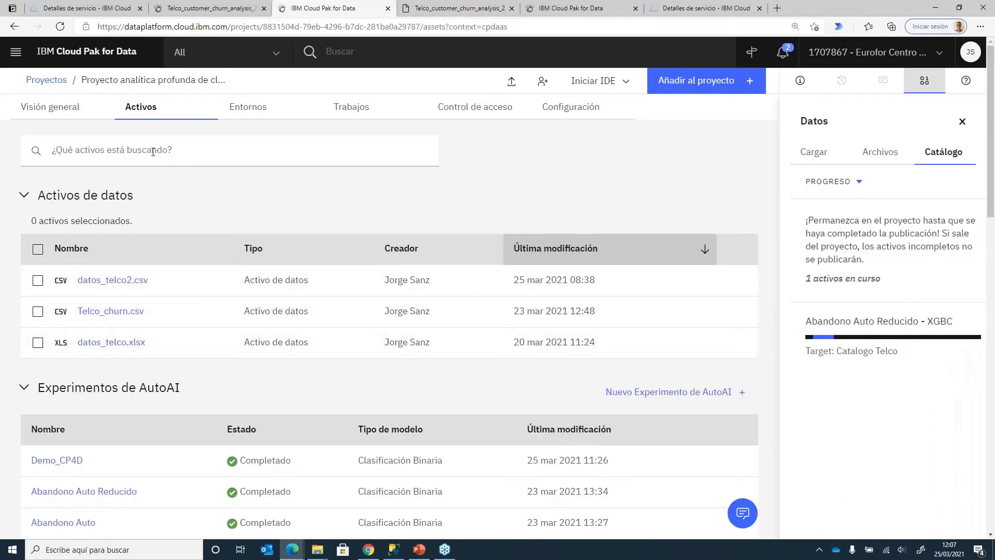
- Open Catalogo Telco, show its recently added assets, and open "Nuevo Modelo de Churm"
left_click(16, 51)
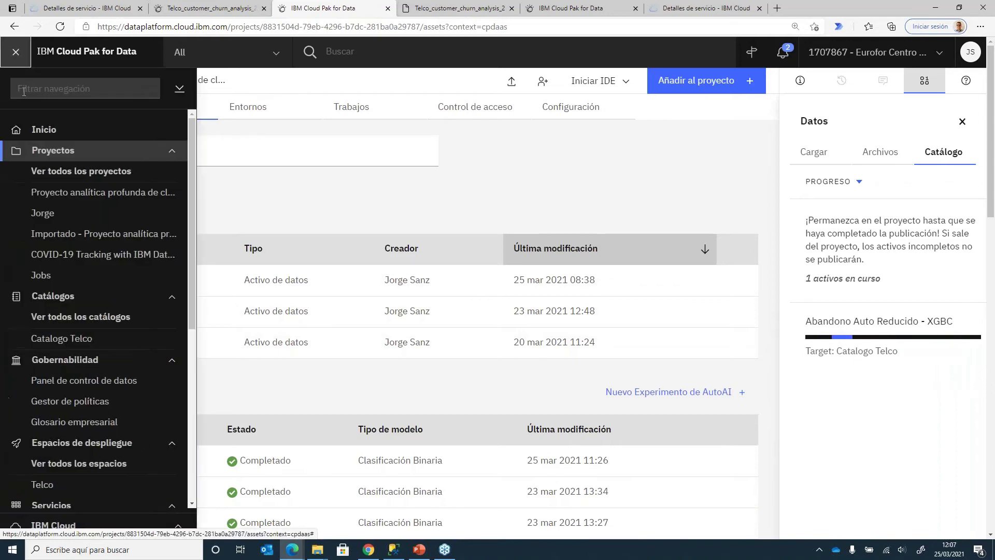
left_click(61, 338)
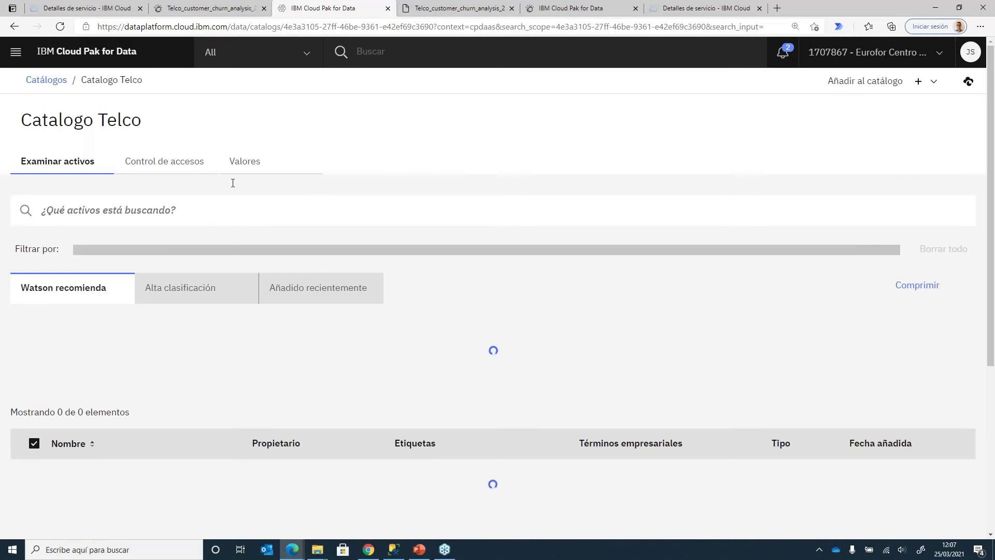
scroll(202, 335, "down", 2)
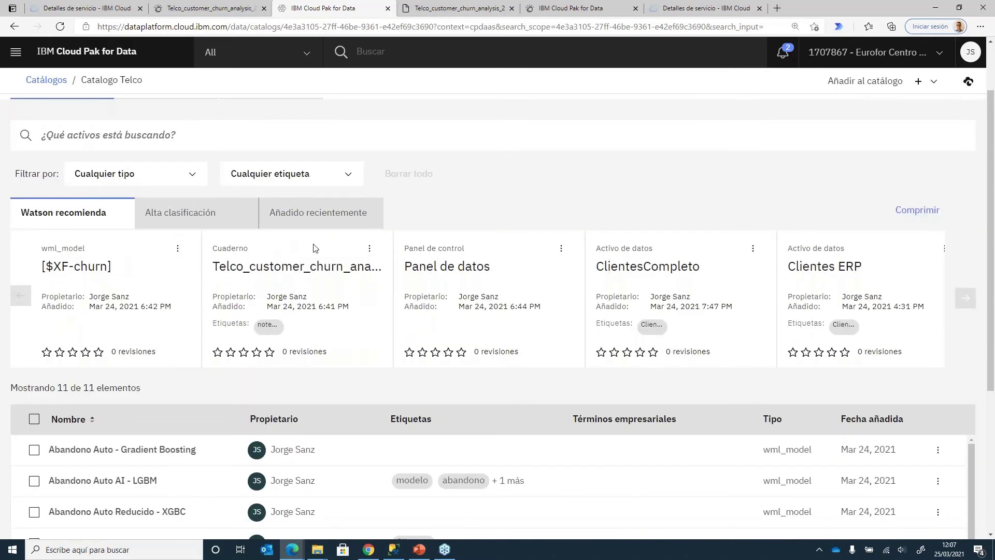
left_click(326, 224)
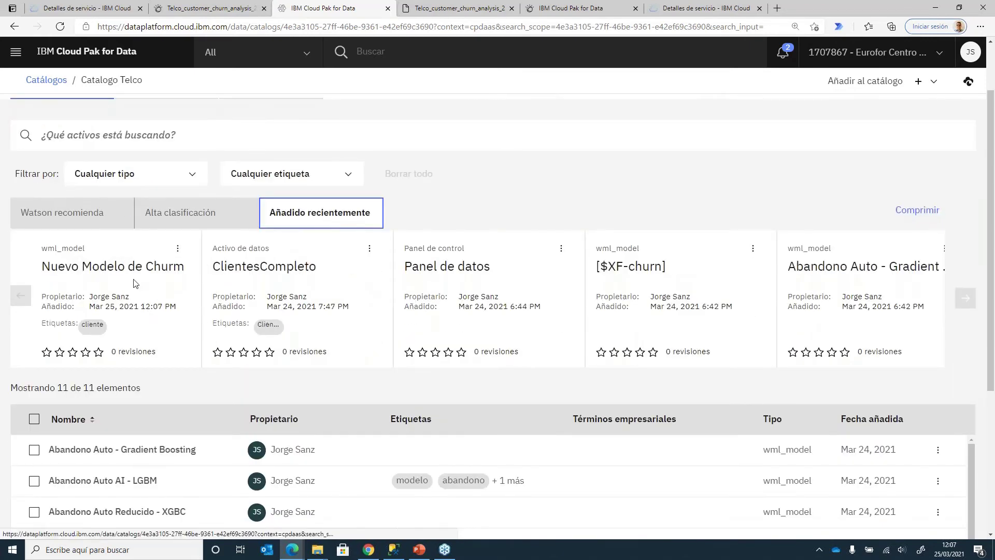
left_click(100, 268)
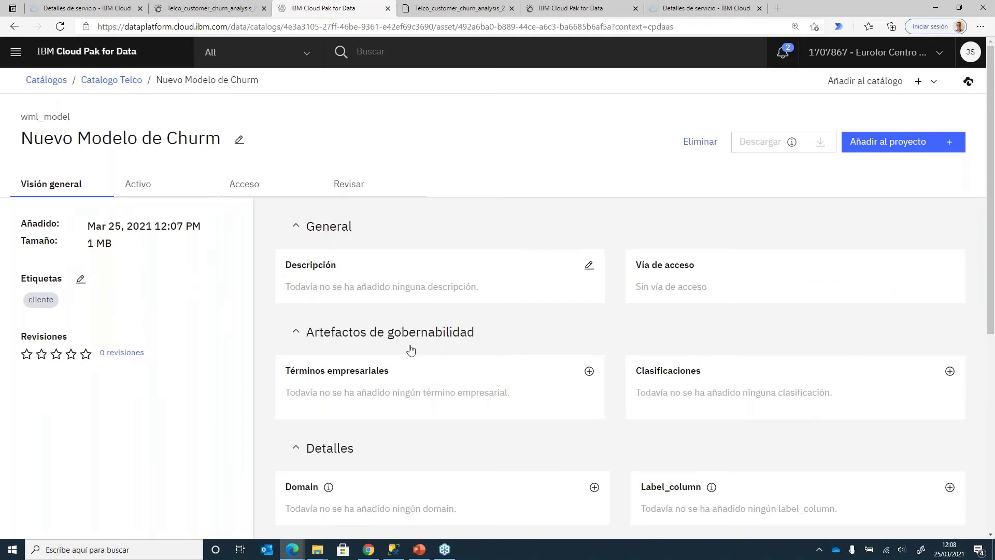
- Assign the business term "Nombre completo" to the catalog model
left_click(589, 371)
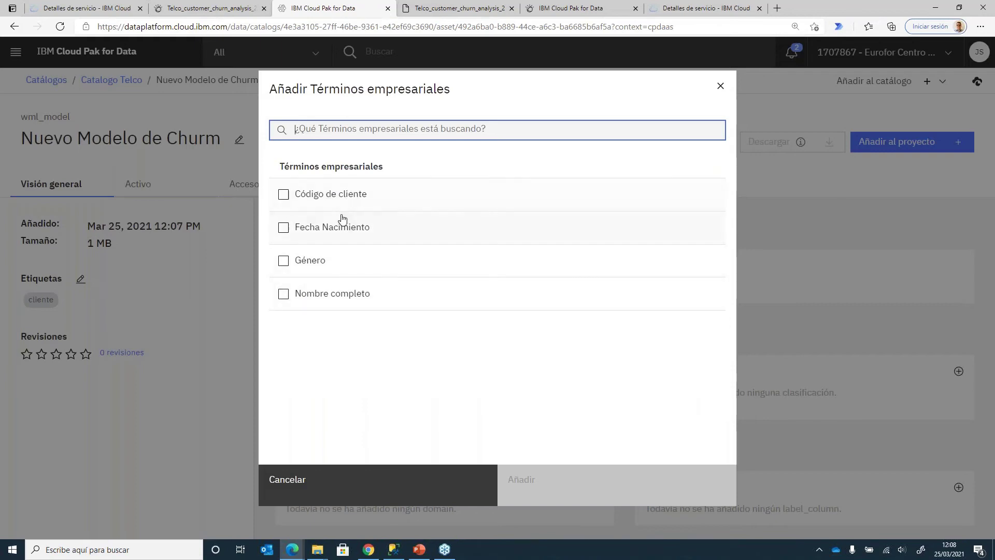
left_click(322, 293)
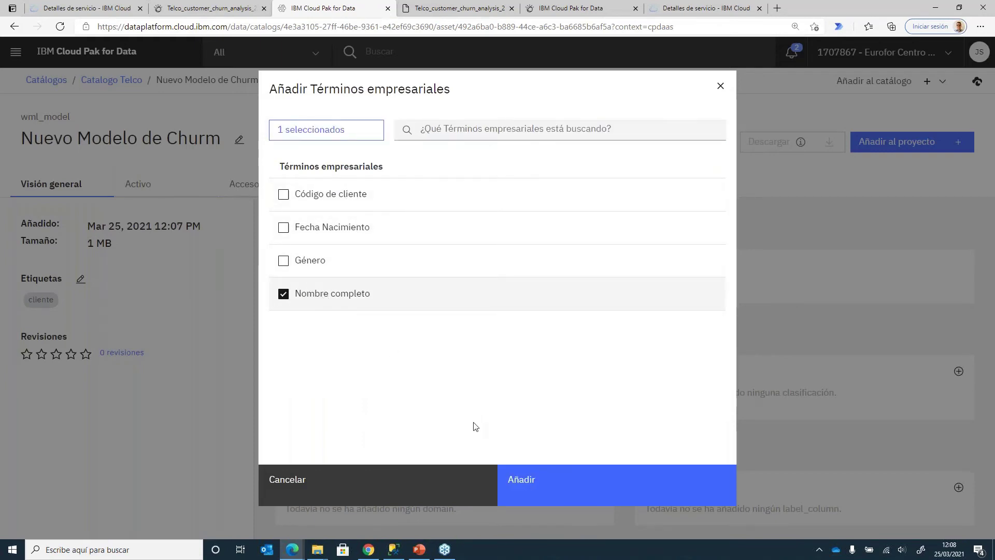
left_click(591, 493)
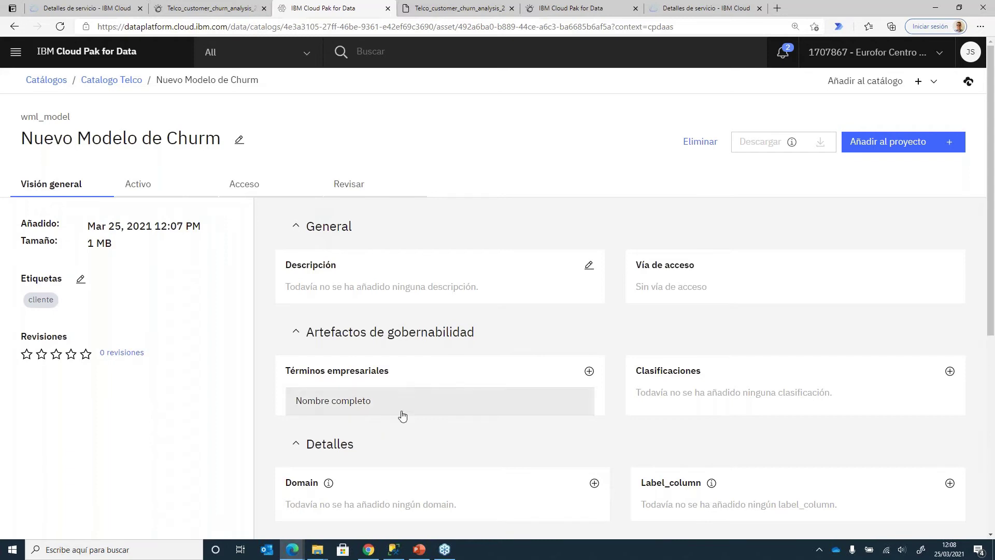
- Assign the classification "Personally Identifiable Information" to the catalog model
scroll(425, 399, "down", 3)
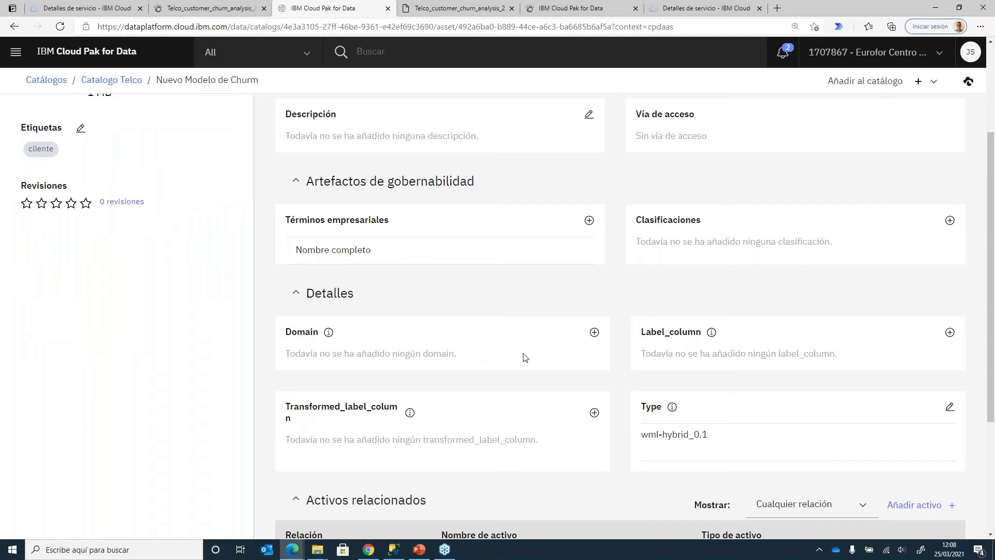
scroll(602, 362, "down", 2)
scroll(559, 353, "up", 3)
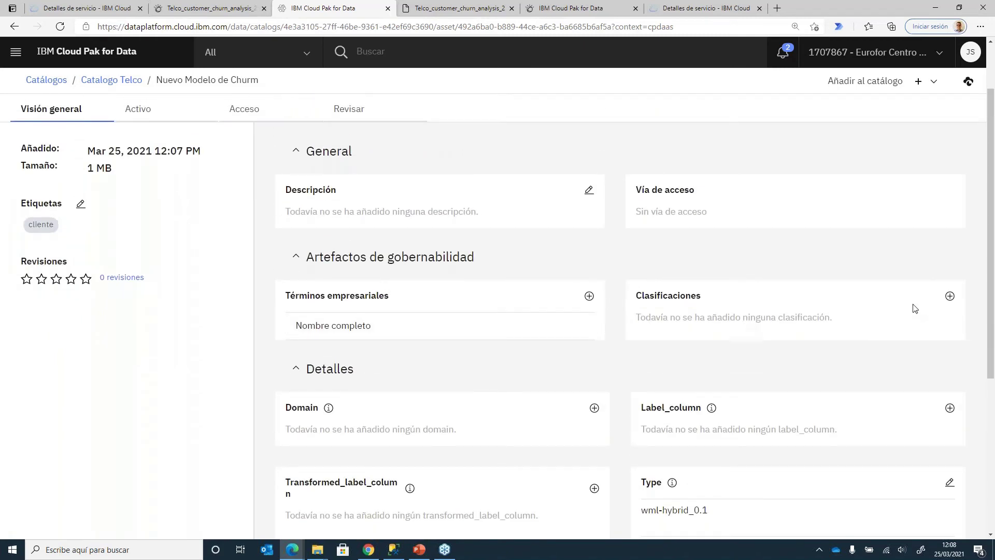
left_click(950, 296)
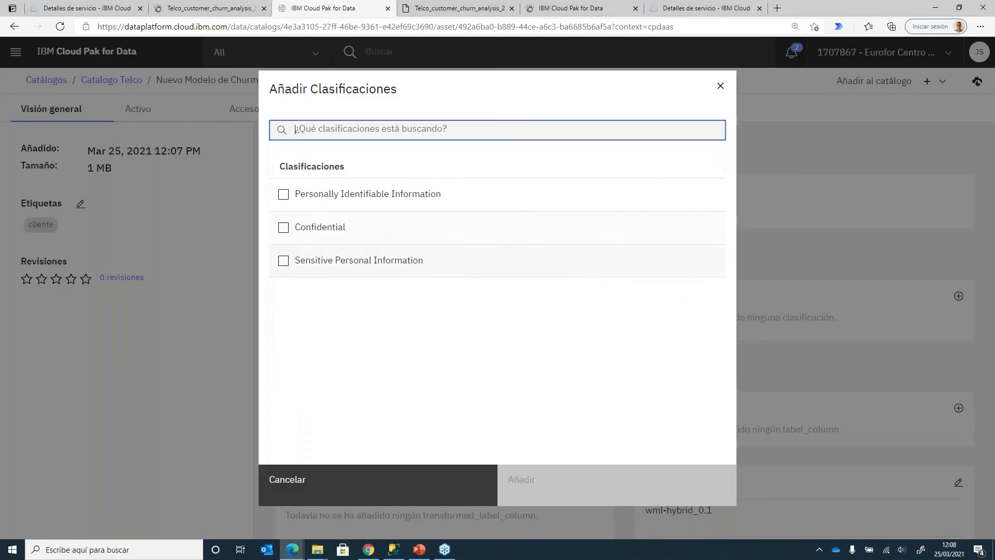
left_click(313, 200)
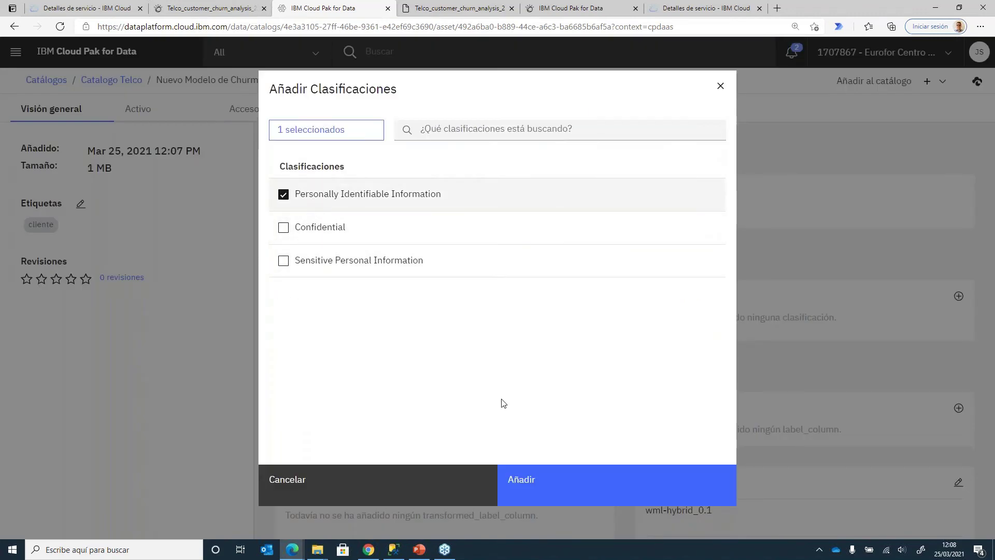
left_click(561, 477)
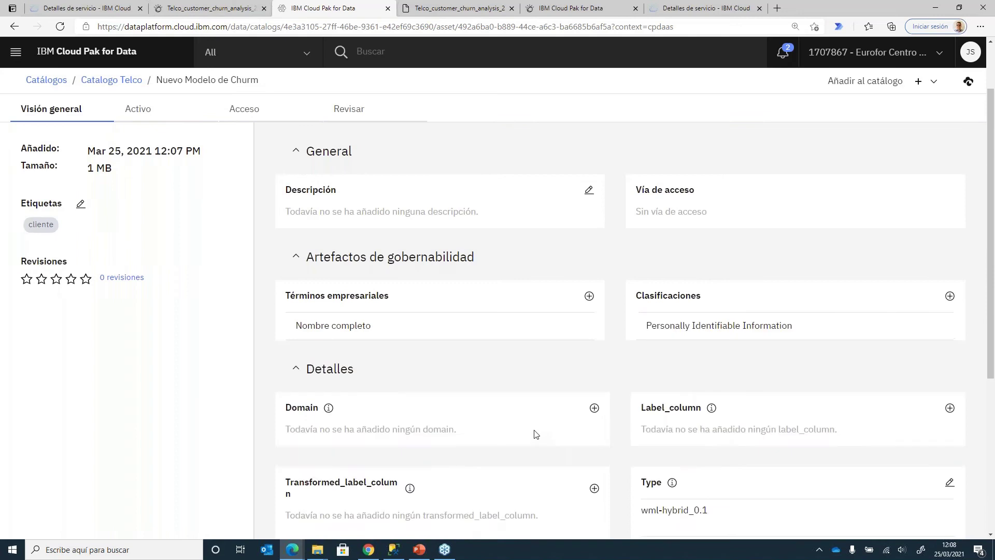
- Review the catalog model's details and related assets, and reopen the project "Proyecto analítica profunda de cliente - Sector telco"
scroll(541, 404, "down", 5)
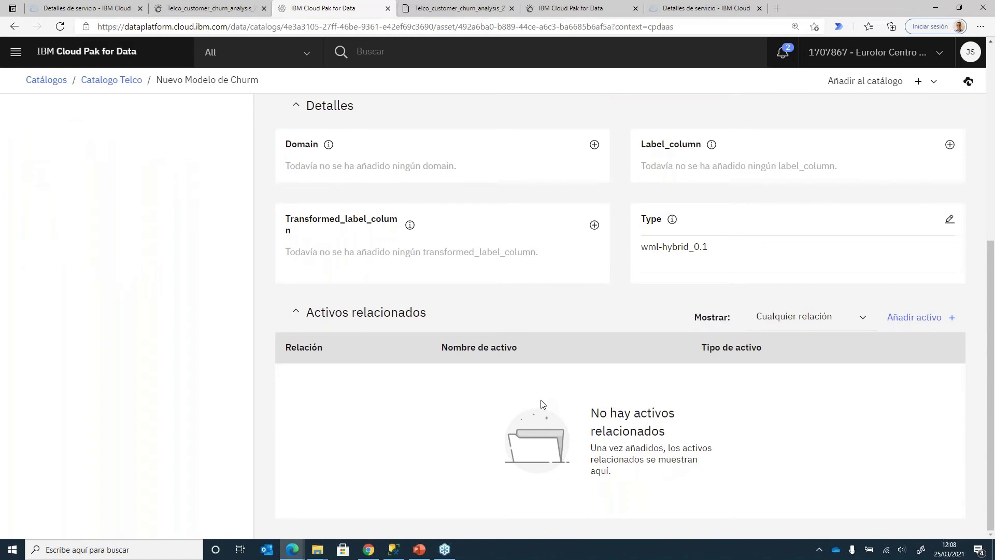
scroll(529, 342, "up", 3)
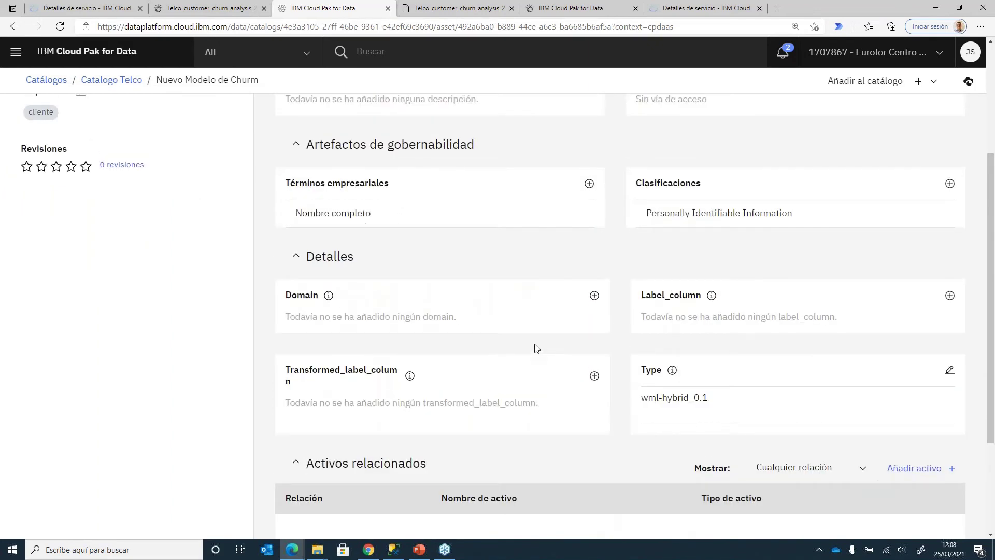
scroll(535, 347, "up", 2)
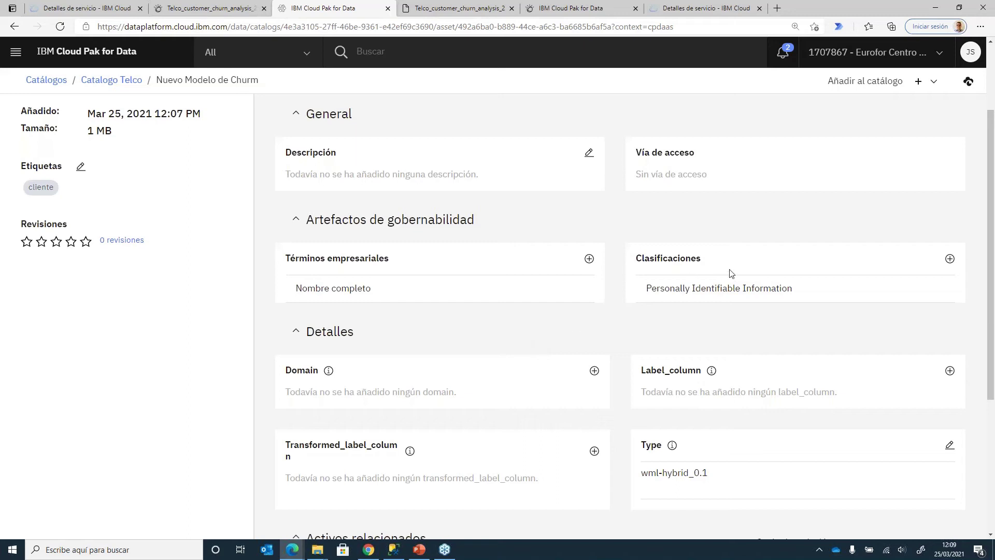
left_click(65, 59)
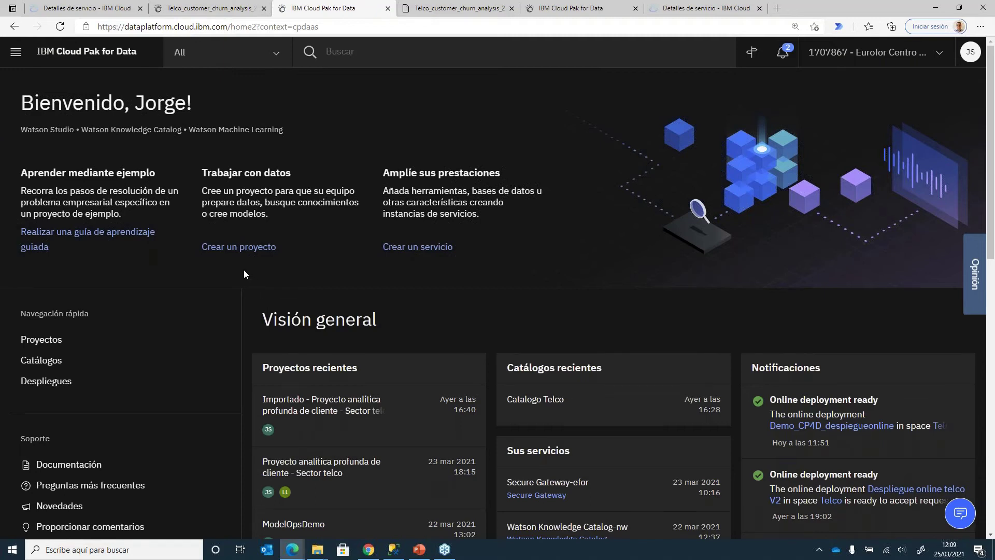
scroll(254, 295, "down", 2)
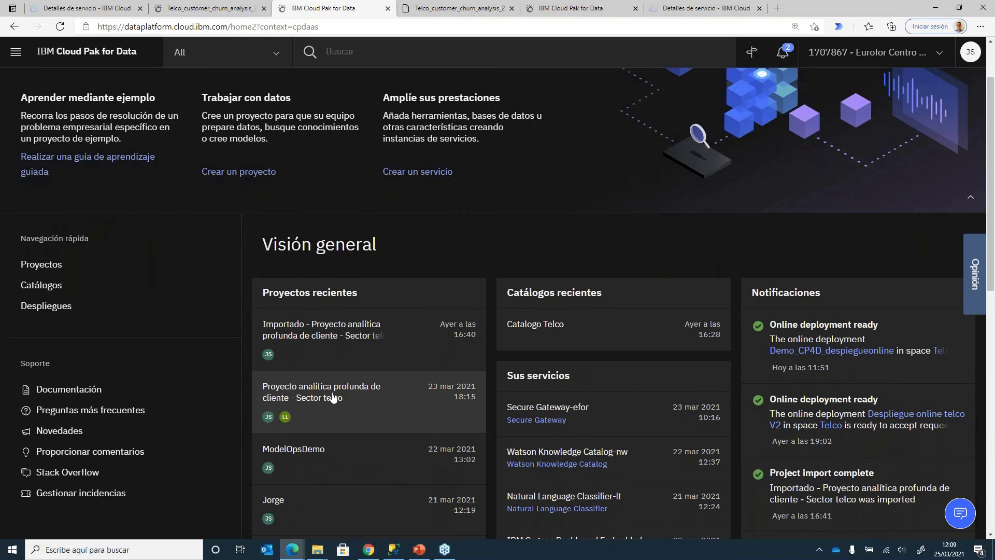
left_click(329, 397)
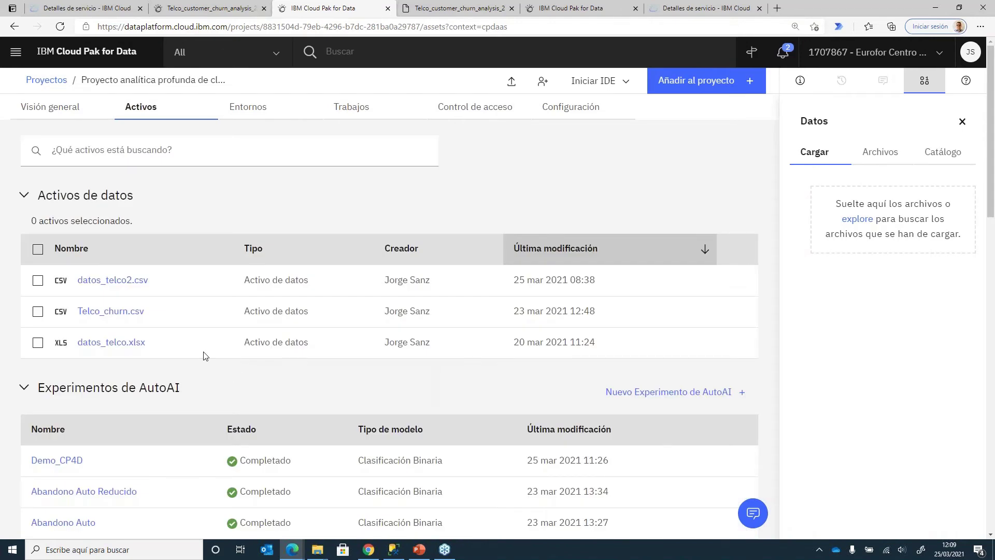
- Create a blank dashboard named "Demo_CP4D_panel" in the project, using the Cognos service cognos-dashboard-embedded-tp
scroll(148, 275, "down", 7)
scroll(149, 277, "down", 7)
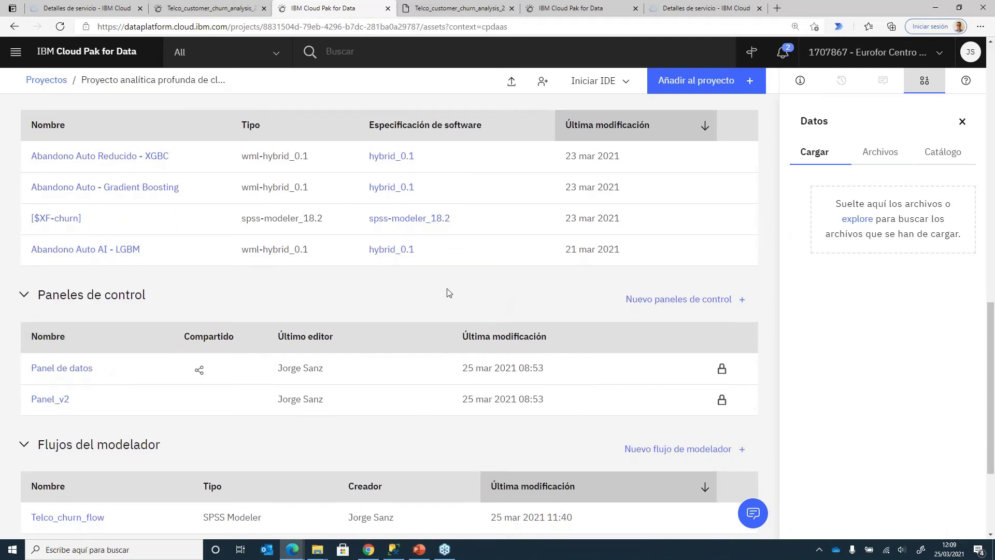
left_click(672, 308)
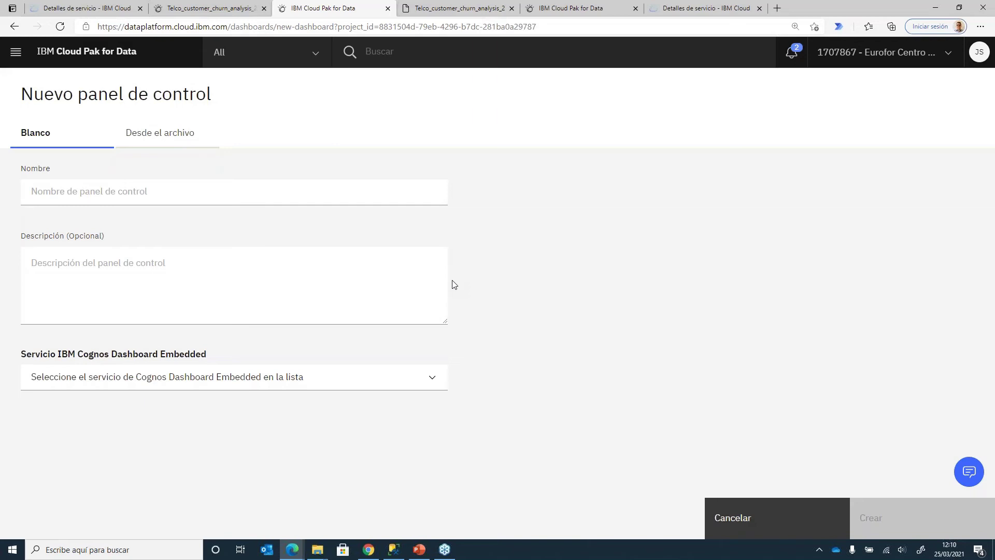
left_click(360, 197)
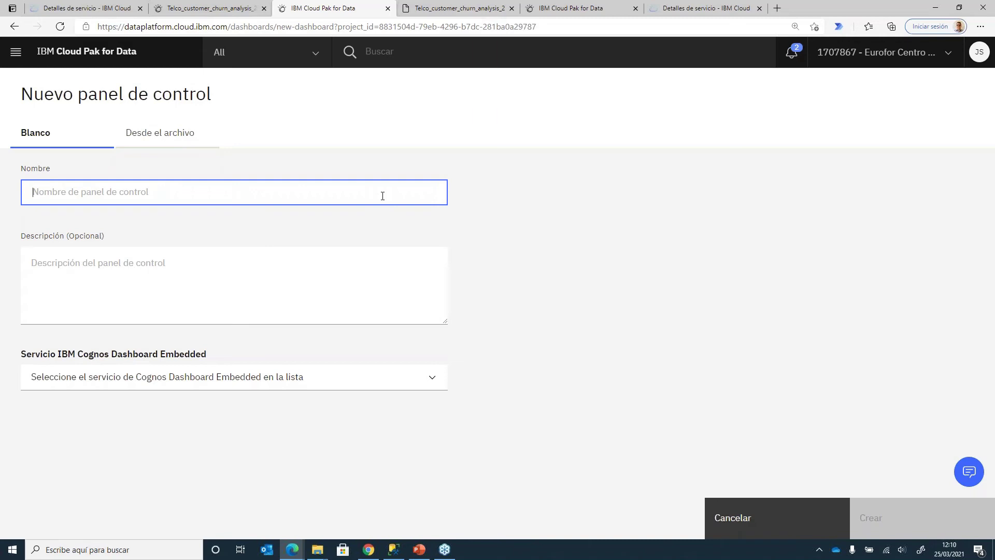
type("Demo_CPD")
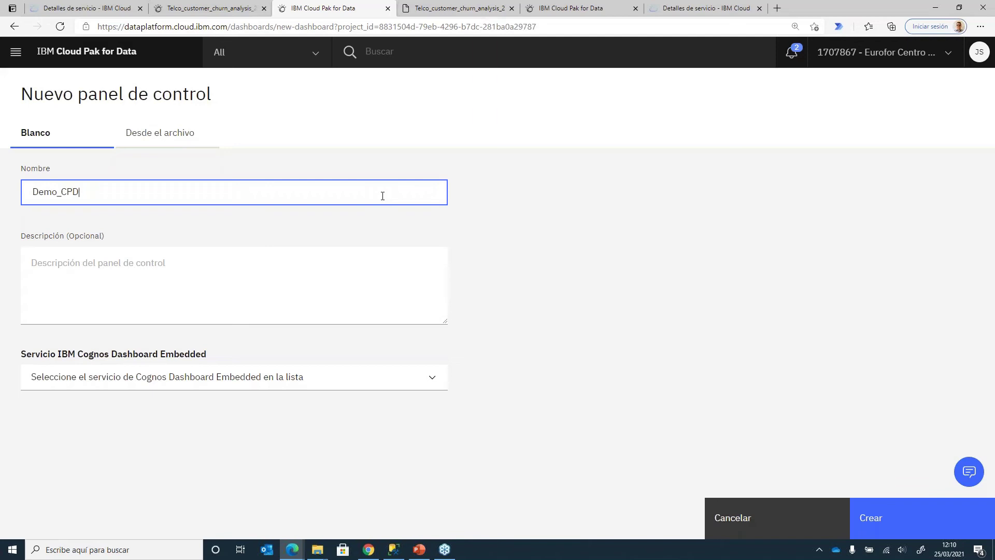
key("BackSpace")
left_click(259, 377)
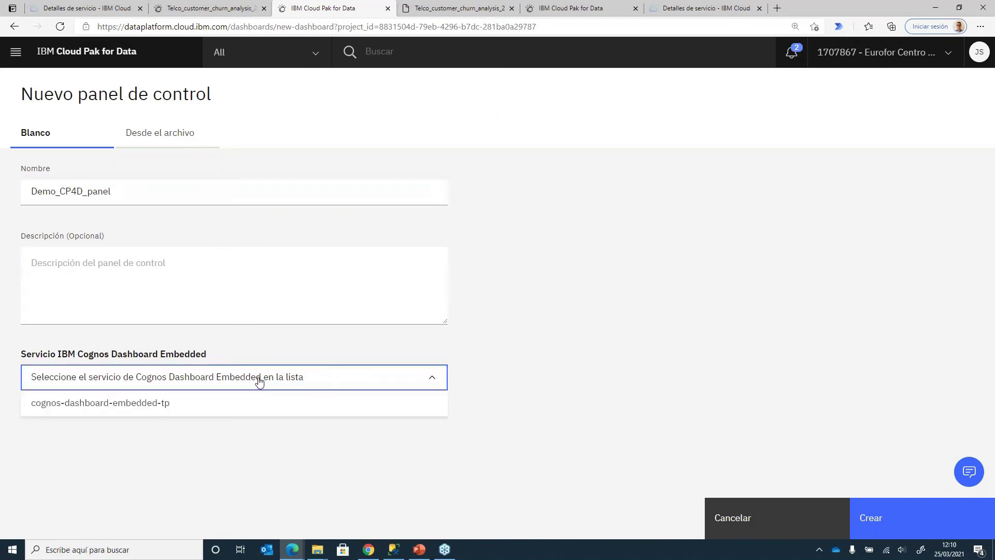
left_click(253, 405)
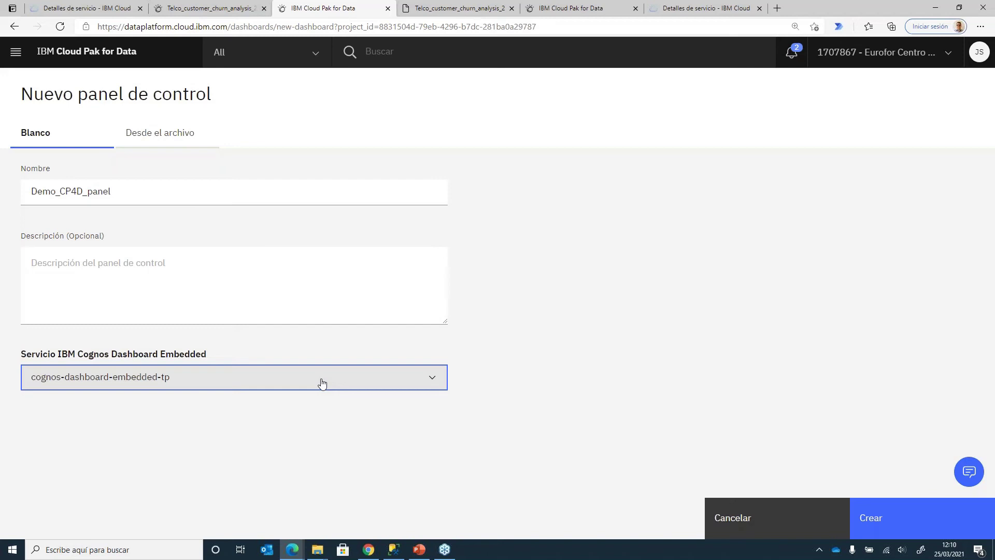
left_click(894, 516)
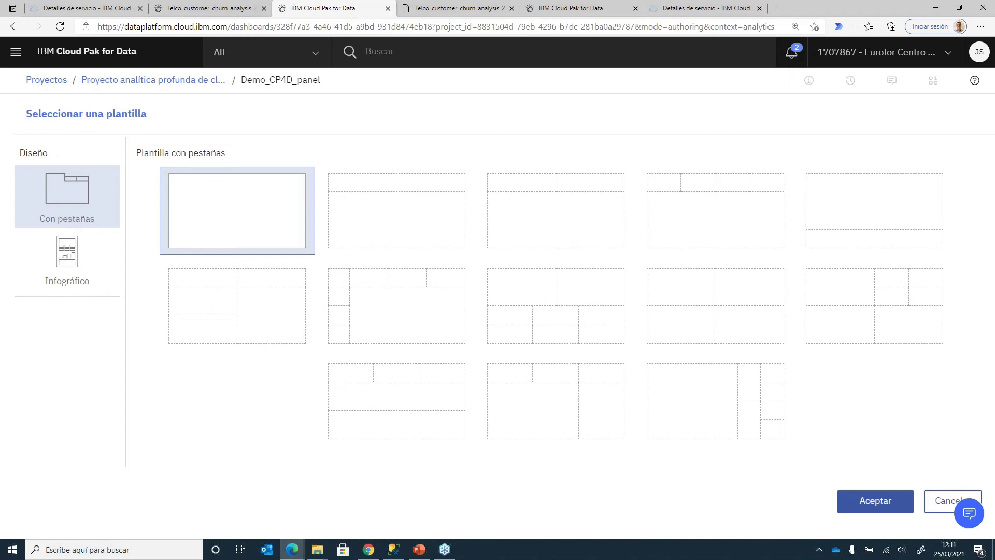
- Choose the tabbed dashboard template with two large panels above six small ones
left_click(63, 258)
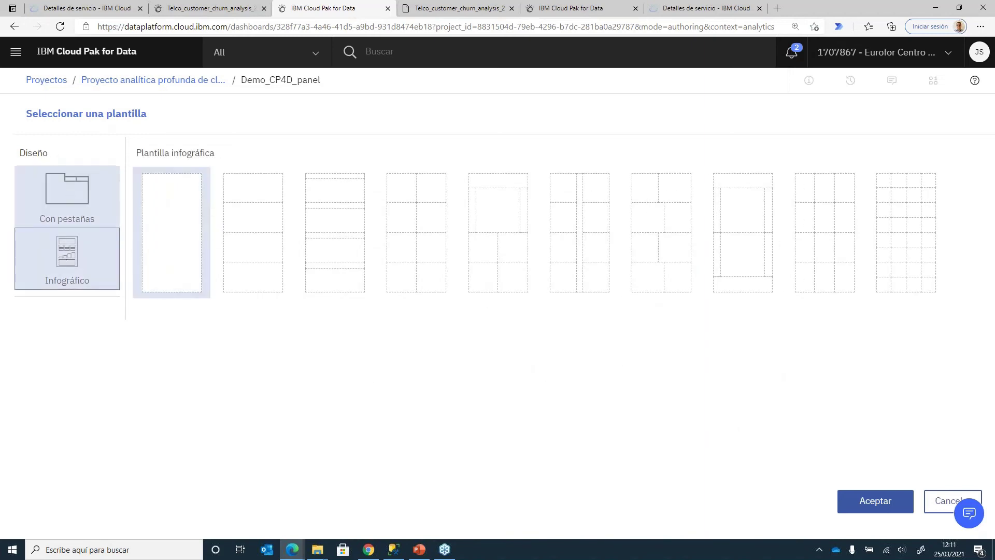
left_click(72, 202)
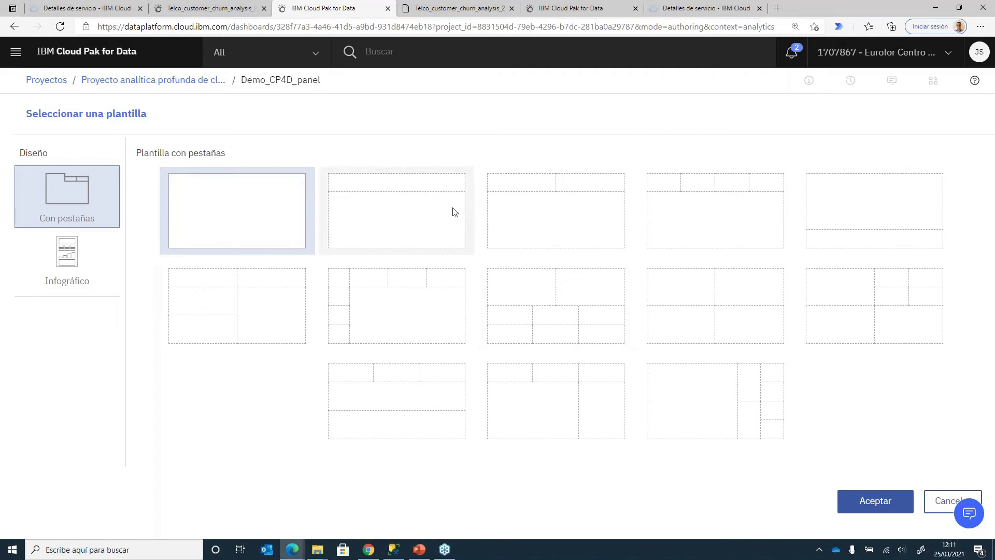
left_click(553, 302)
left_click(877, 502)
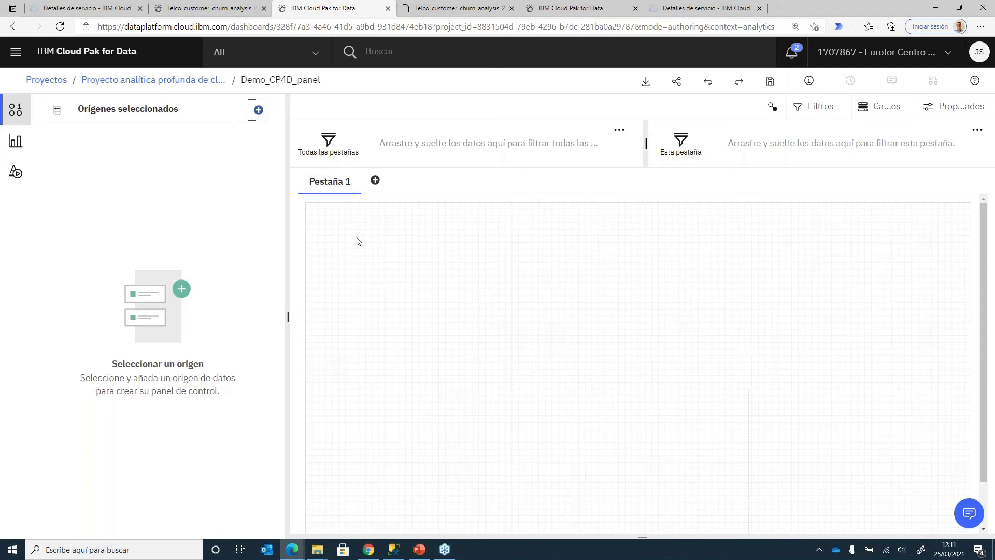
- Add the project data asset Telco_churn.csv as the dashboard's data source
left_click(260, 114)
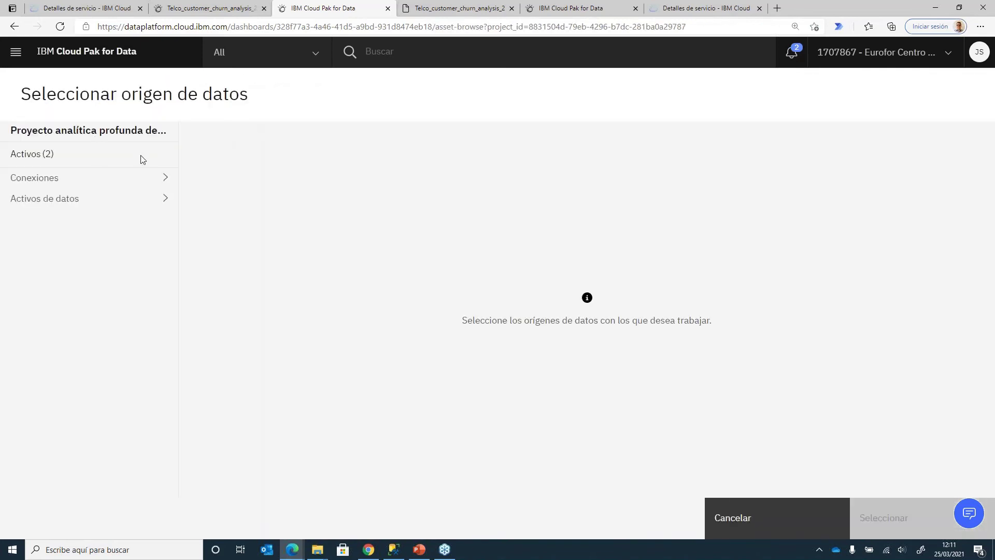
left_click(102, 197)
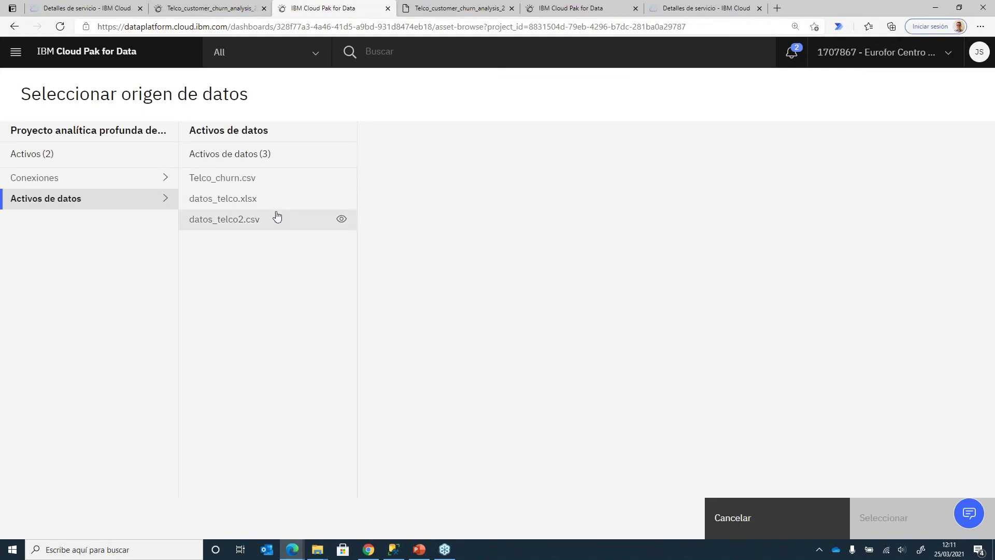
left_click(275, 205)
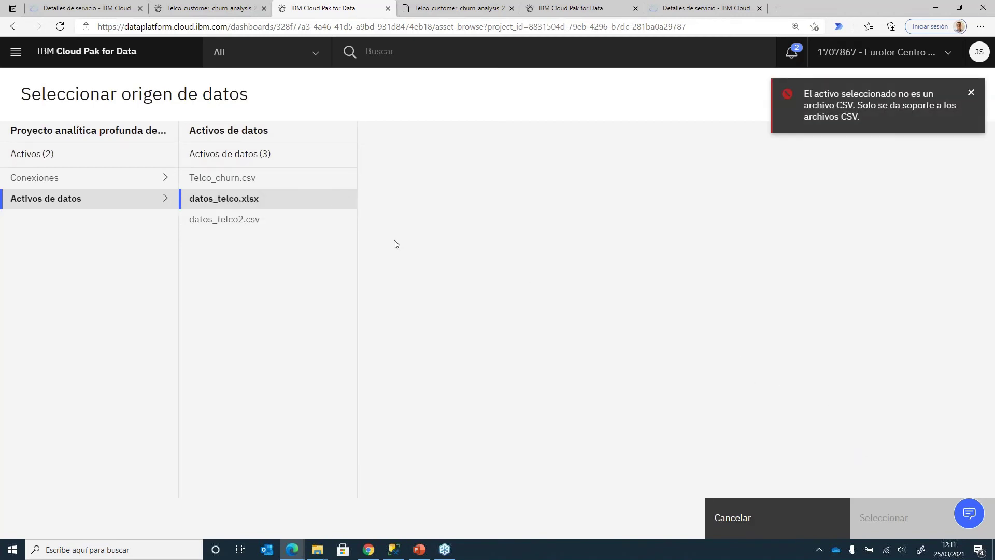
left_click(269, 181)
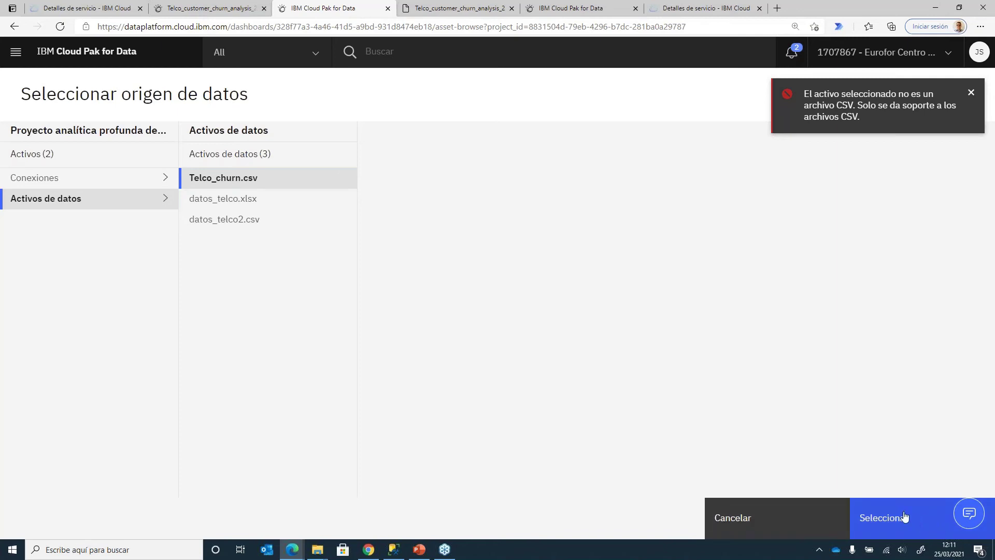
left_click(903, 521)
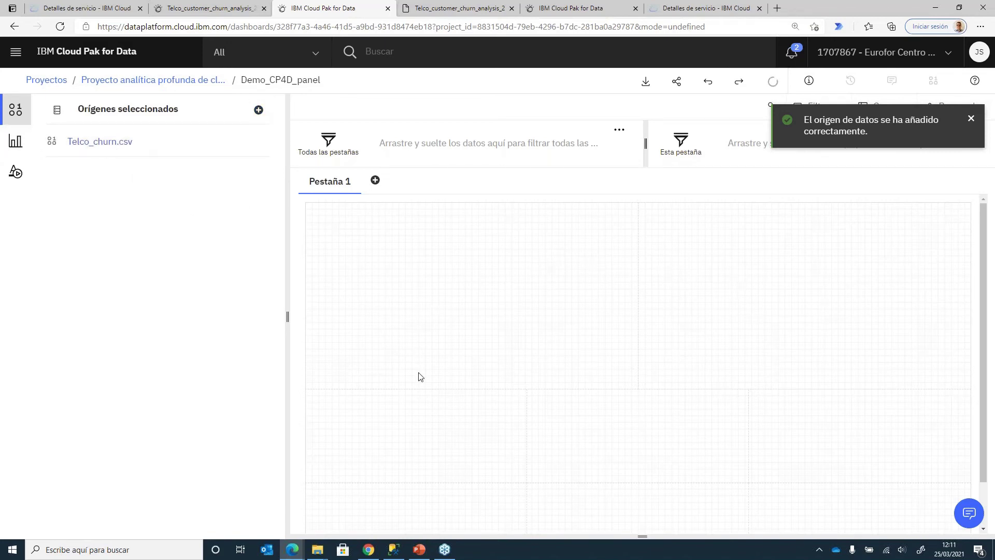
- Leave the new dashboard, return to the project, and open the existing dashboard "Panel de datos" for editing
left_click(167, 82)
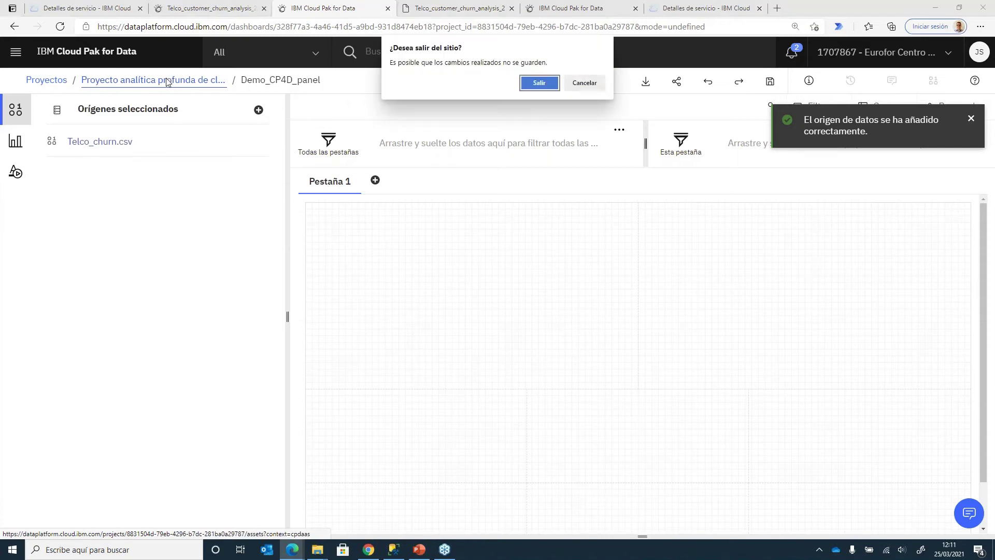
left_click(538, 83)
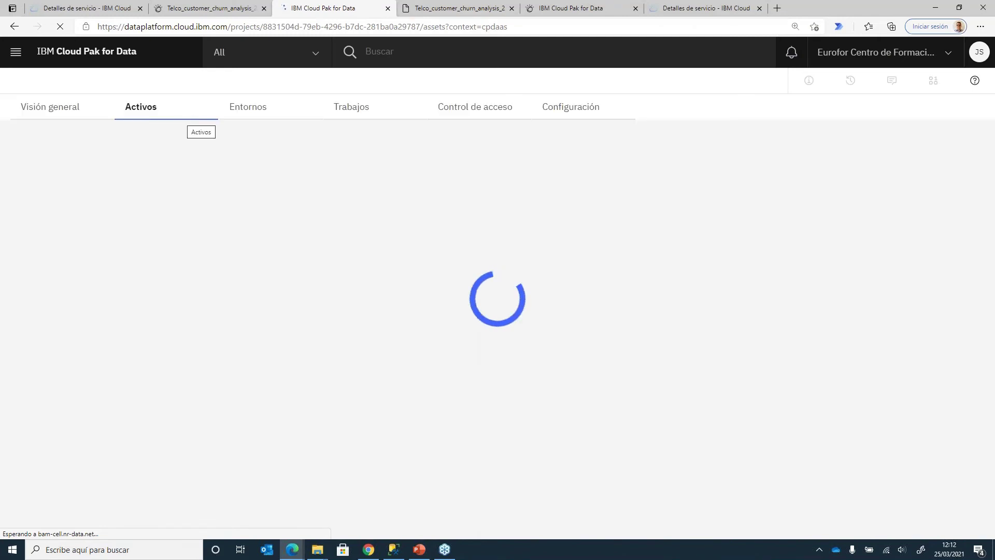
scroll(313, 178, "down", 15)
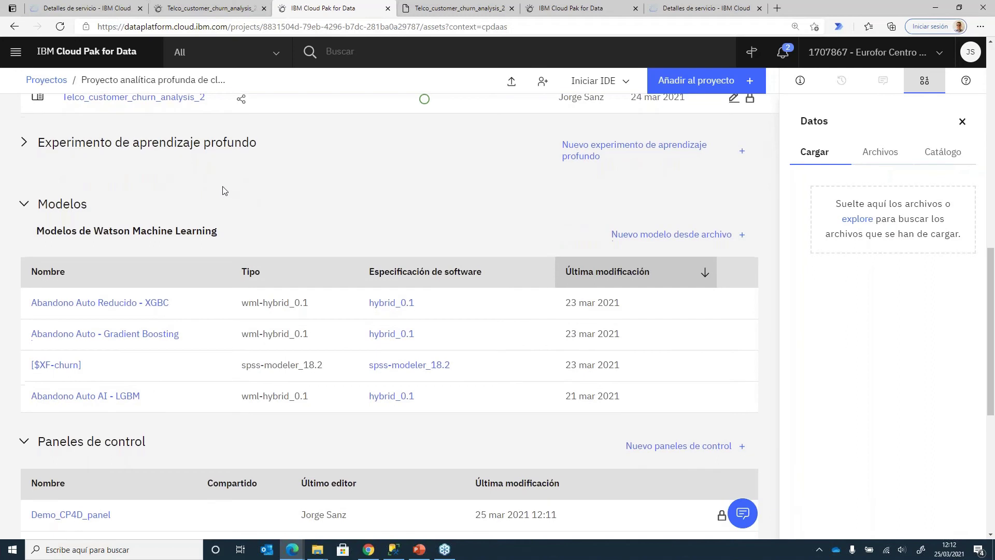
scroll(207, 202, "down", 3)
left_click(62, 399)
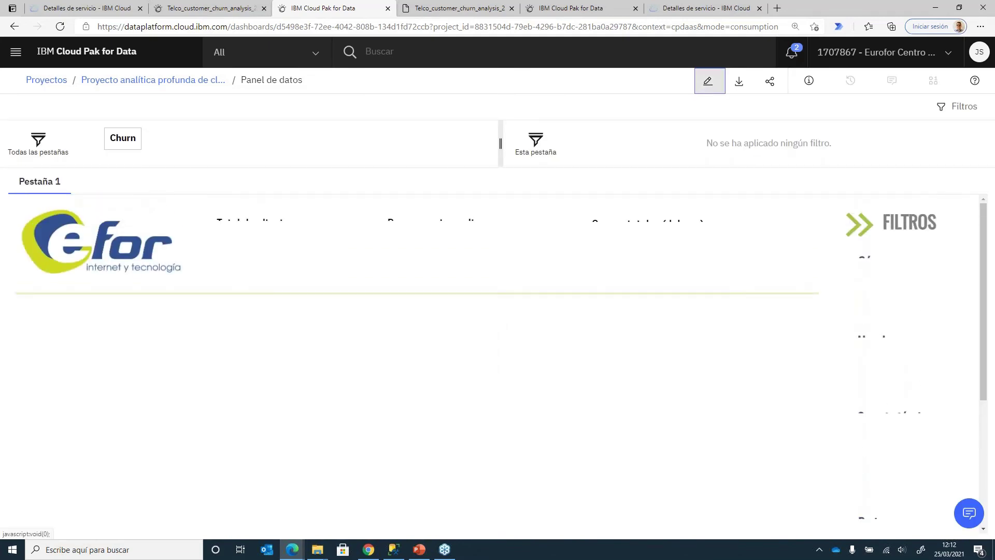
left_click(708, 81)
left_click(551, 353)
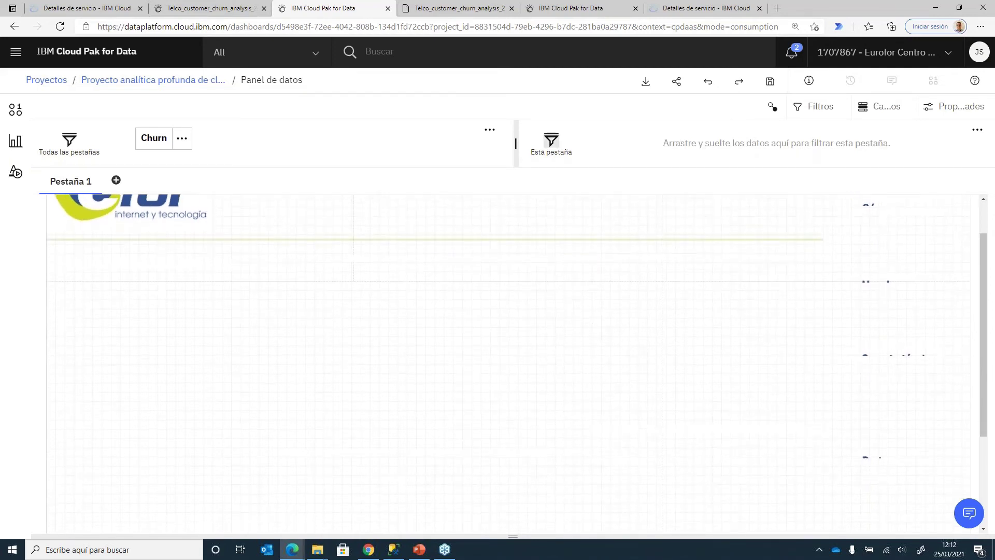
- Enlarge the collapsed "Permanencia media (meses)" and "Cargos totales (dolares)" cards and save the dashboard
left_click(415, 249)
left_click(424, 230)
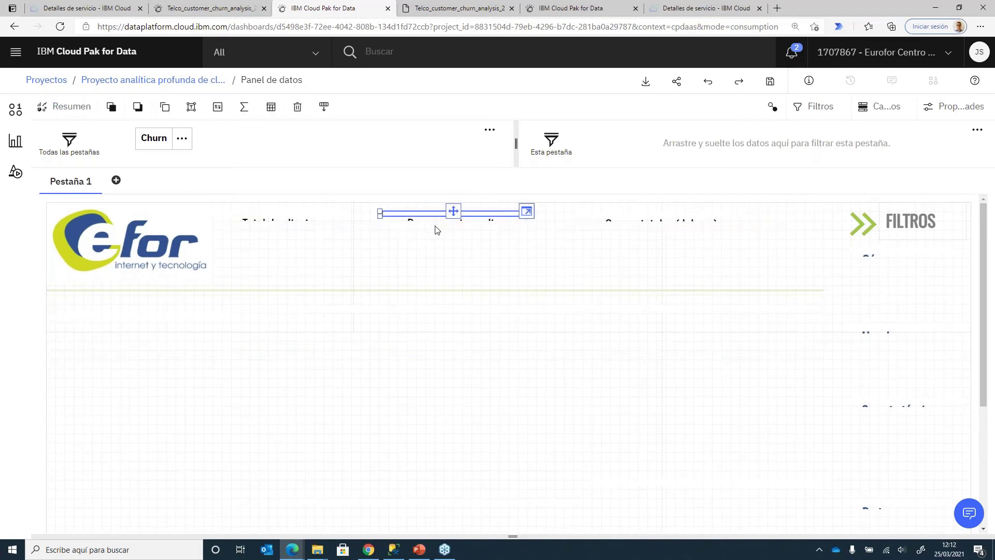
left_click_drag(380, 214, 217, 261)
left_click(644, 214)
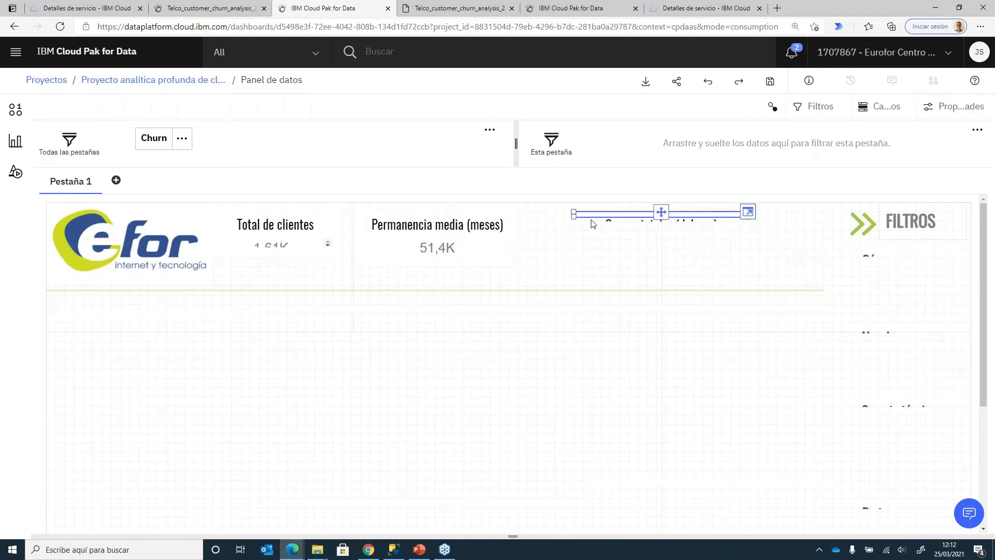
left_click_drag(571, 222, 573, 259)
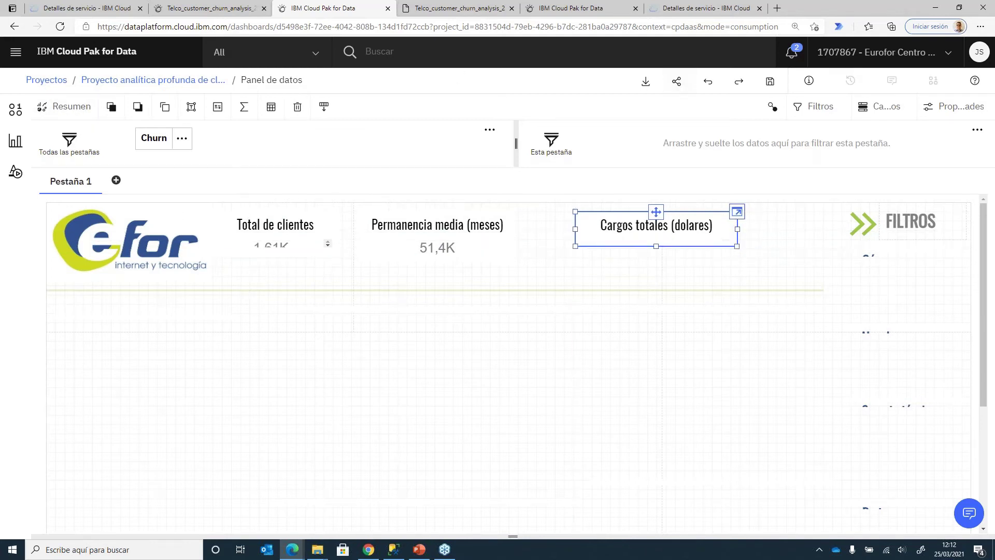
key("ctrl+s")
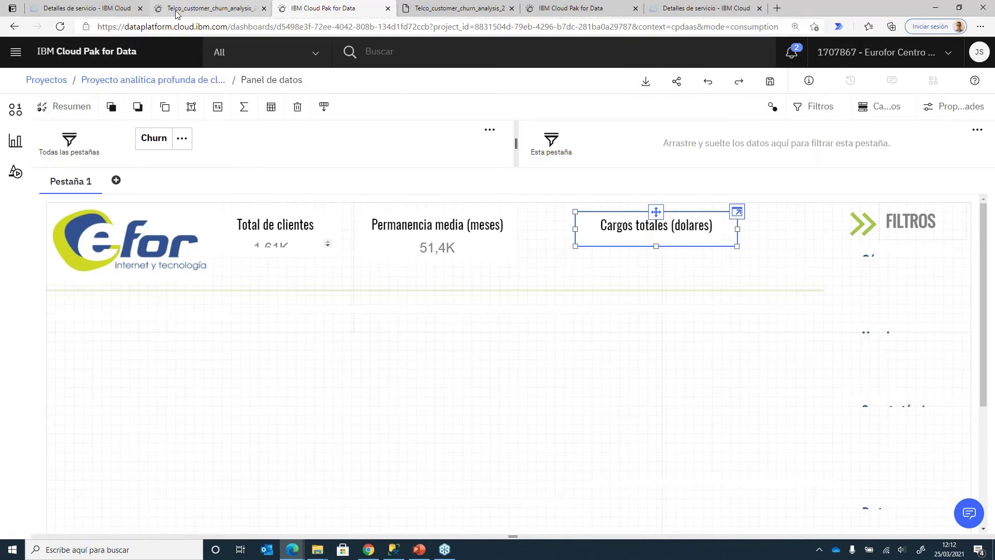
- Reload the "Panel de datos" dashboard and reopen it for editing
key("ctrl+shift+Tab")
left_click(721, 99)
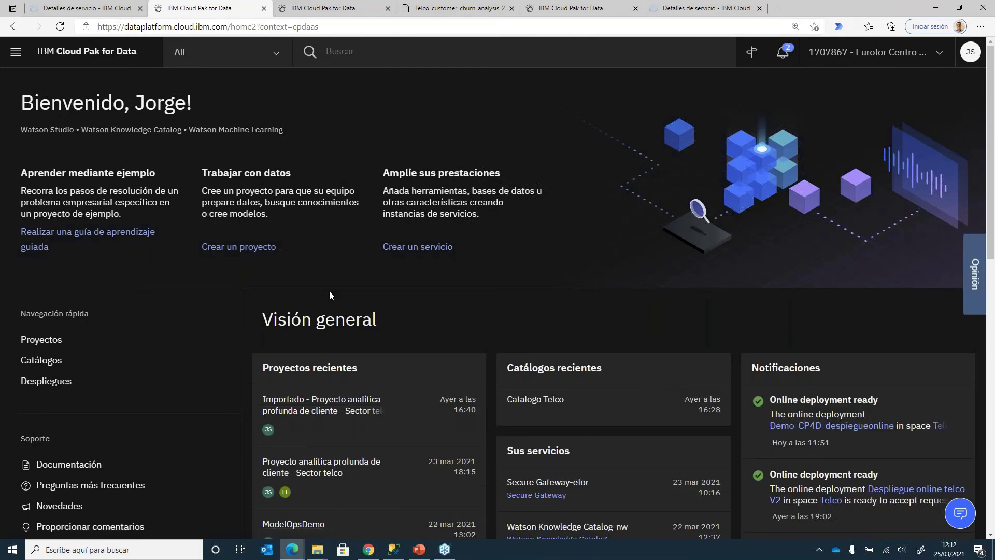
scroll(356, 346, "down", 2)
left_click(357, 8)
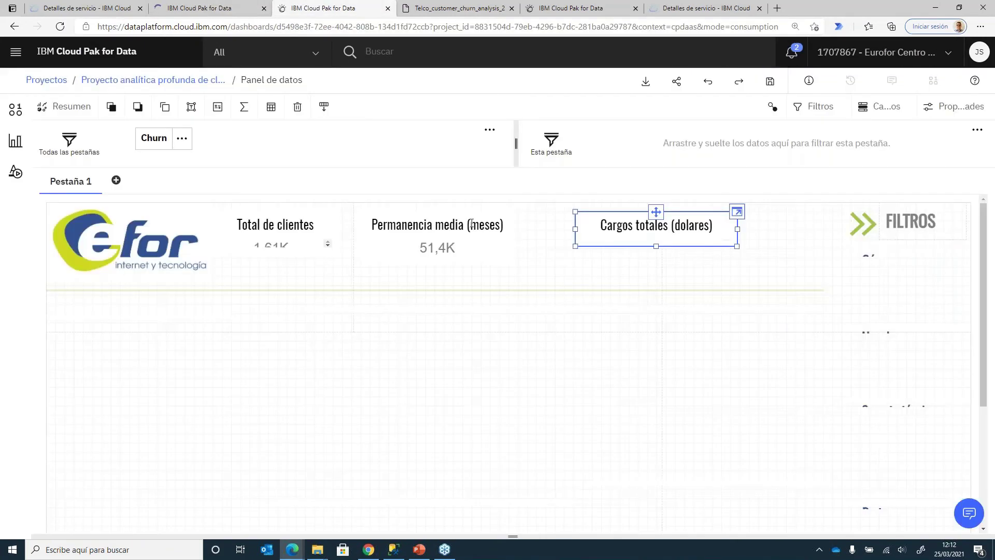
left_click(223, 27)
key("Return")
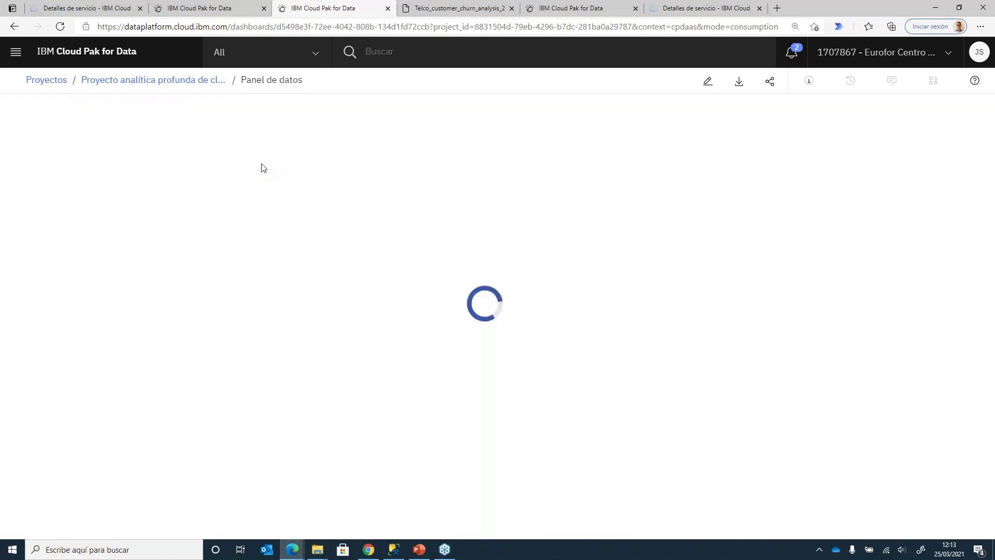
left_click(705, 81)
left_click(542, 348)
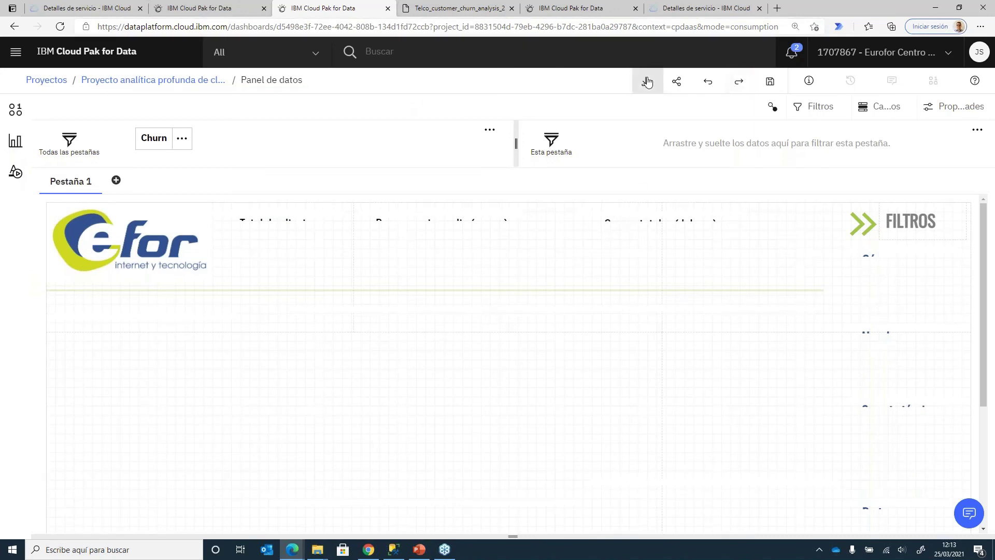
- Enlarge the cards "Total de clientes", "Permanencia media (meses)" and "Cargos totales (dolares)" until their figures fit
left_click(254, 217)
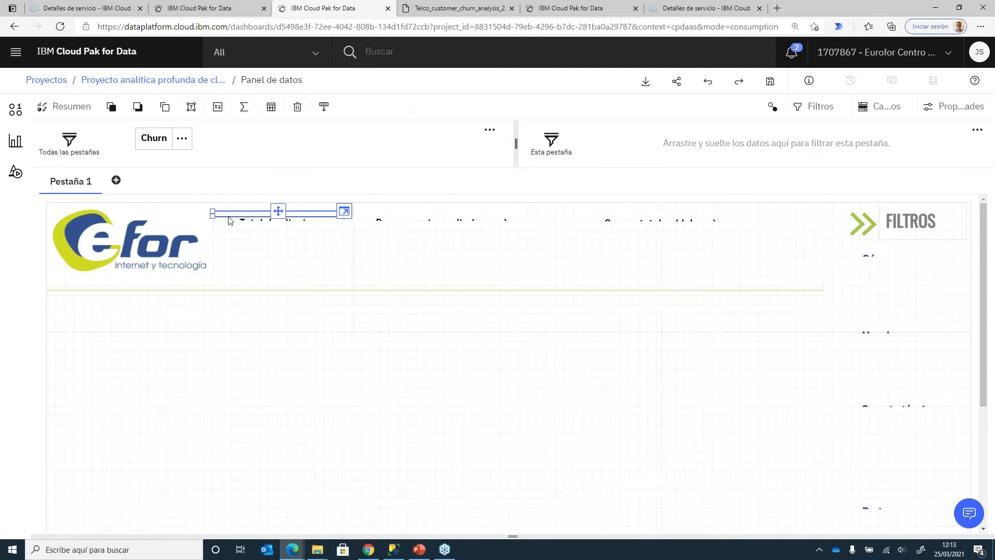
left_click_drag(216, 221, 204, 275)
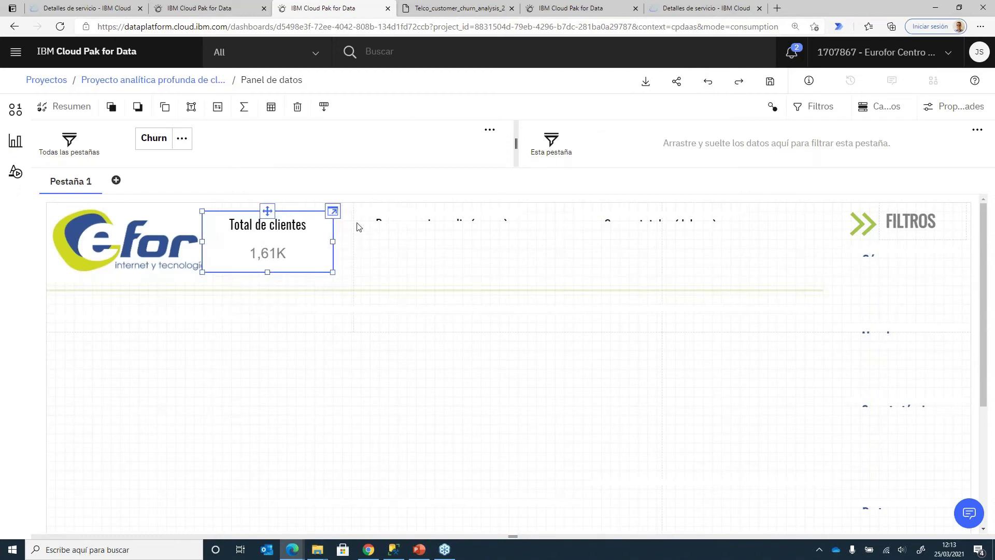
left_click(372, 223)
left_click_drag(357, 219, 351, 270)
left_click(632, 221)
left_click_drag(574, 246, 575, 277)
left_click(338, 334)
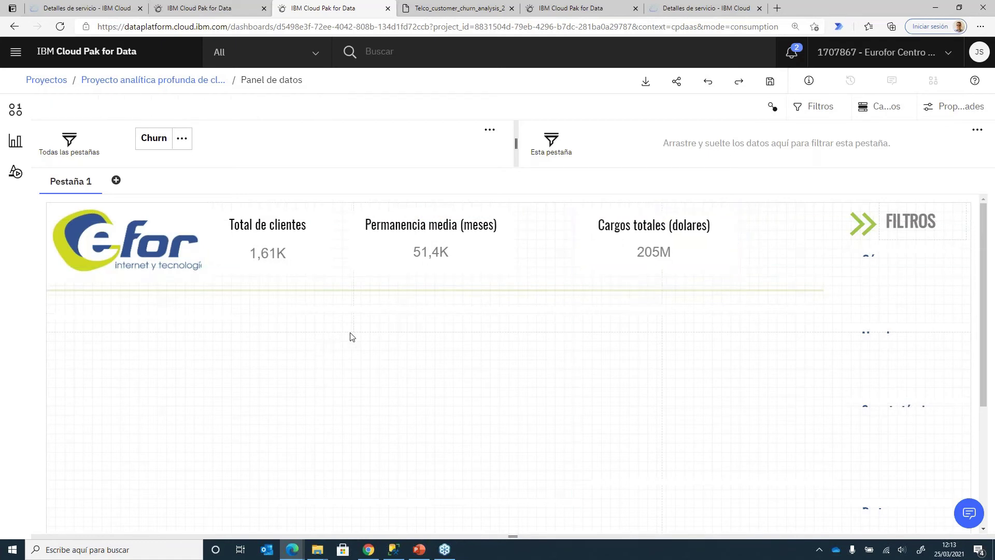
- Show the data source fields and increase the height of the collapsed line, column and pie charts below the header cards
left_click(346, 311)
left_click_drag(288, 310, 287, 427)
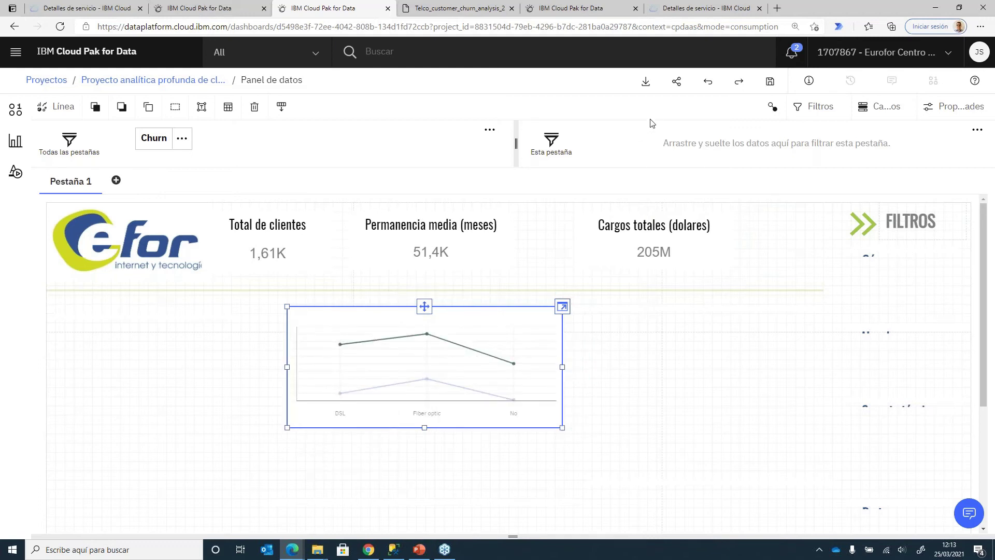
left_click(14, 108)
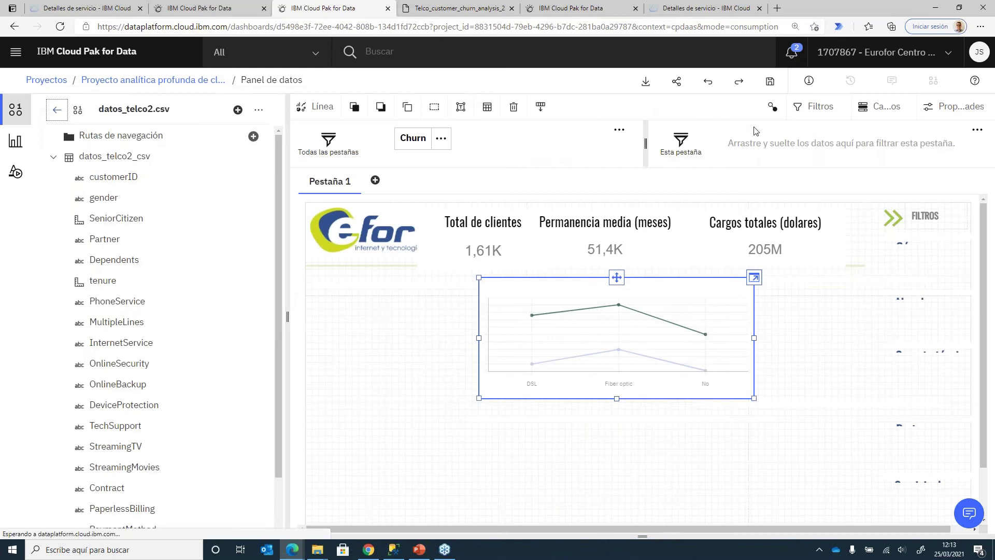
left_click(373, 295)
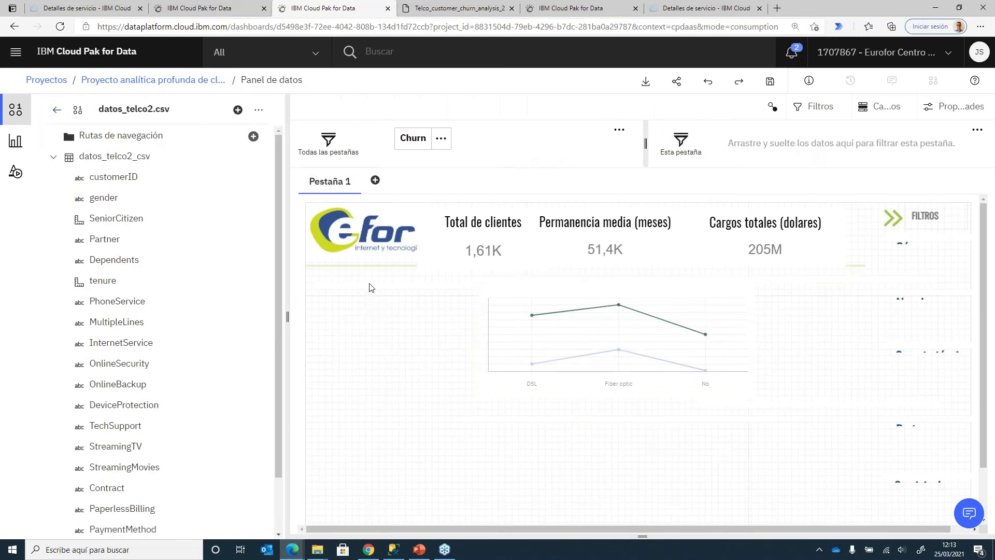
left_click_drag(303, 292, 305, 374)
left_click_drag(687, 283, 684, 382)
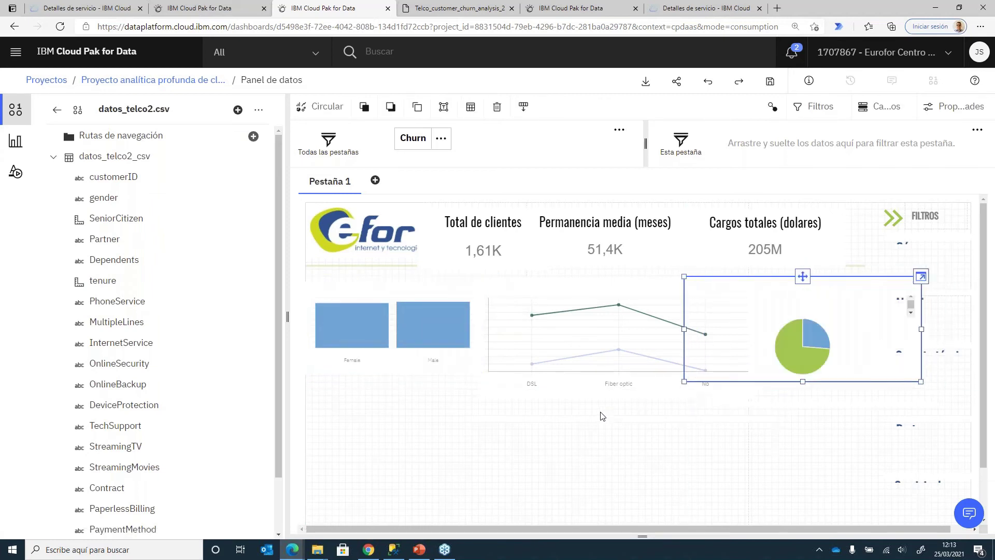
- Enlarge the collapsed Partner filter list in the dashboard's FILTROS column
scroll(676, 391, "down", 1)
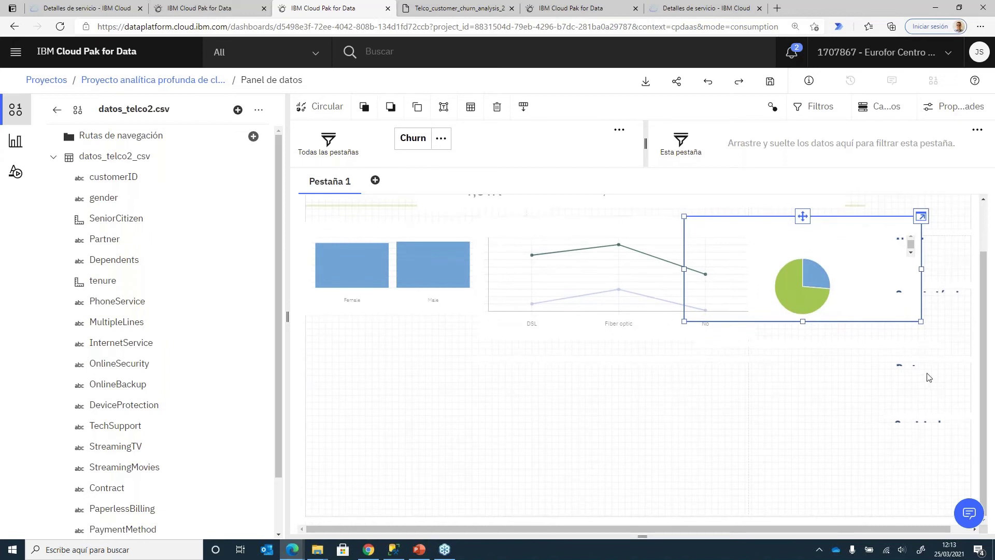
left_click(890, 373)
left_click_drag(886, 369, 915, 427)
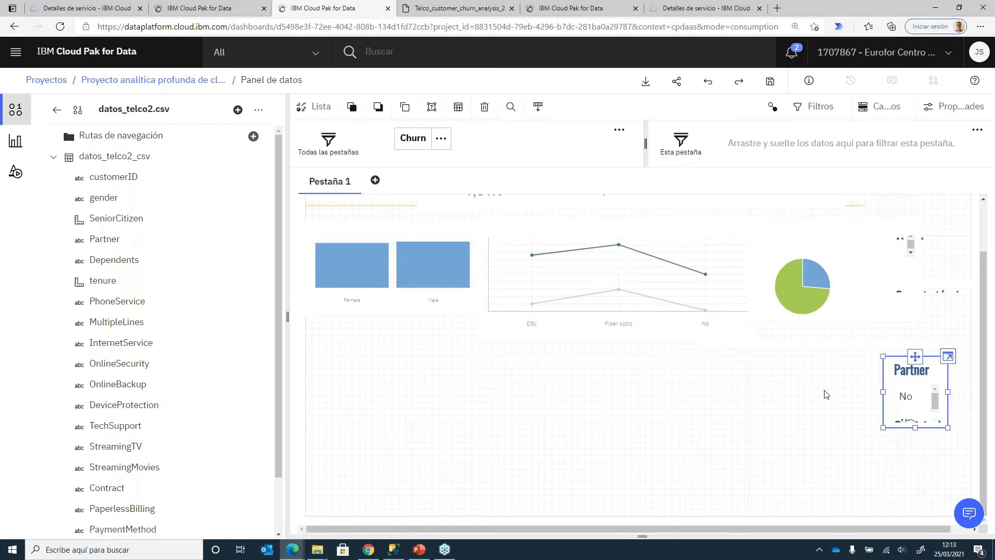
left_click(773, 397)
scroll(787, 375, "up", 1)
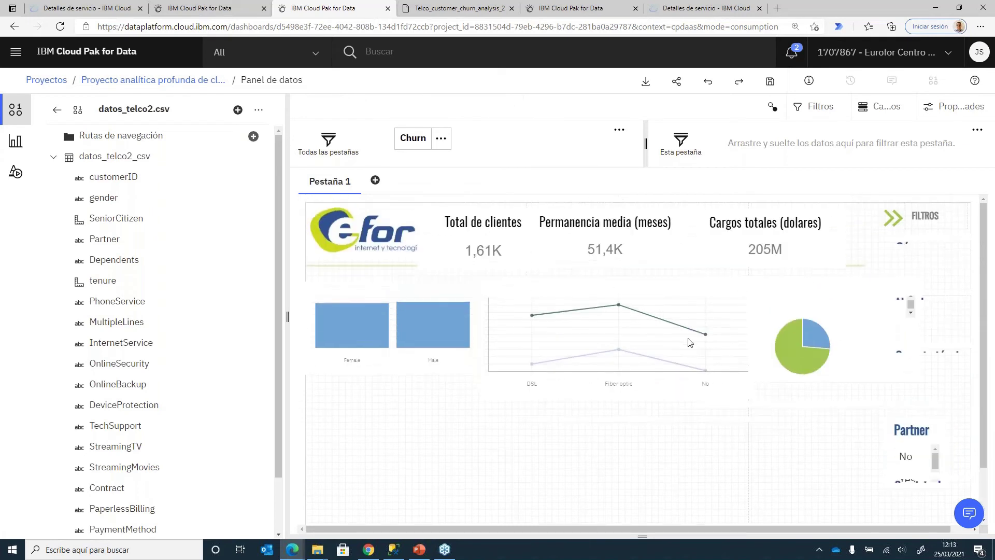
- Narrow the data source pane to give the dashboard more room, and look through the fields of datos_telco2.csv
left_click_drag(290, 264, 223, 263)
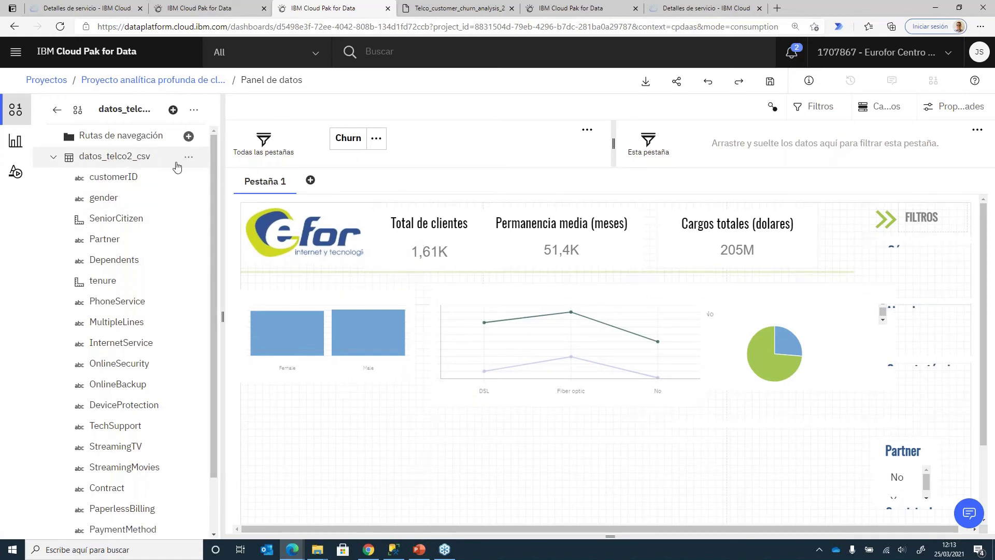
scroll(137, 184, "down", 2)
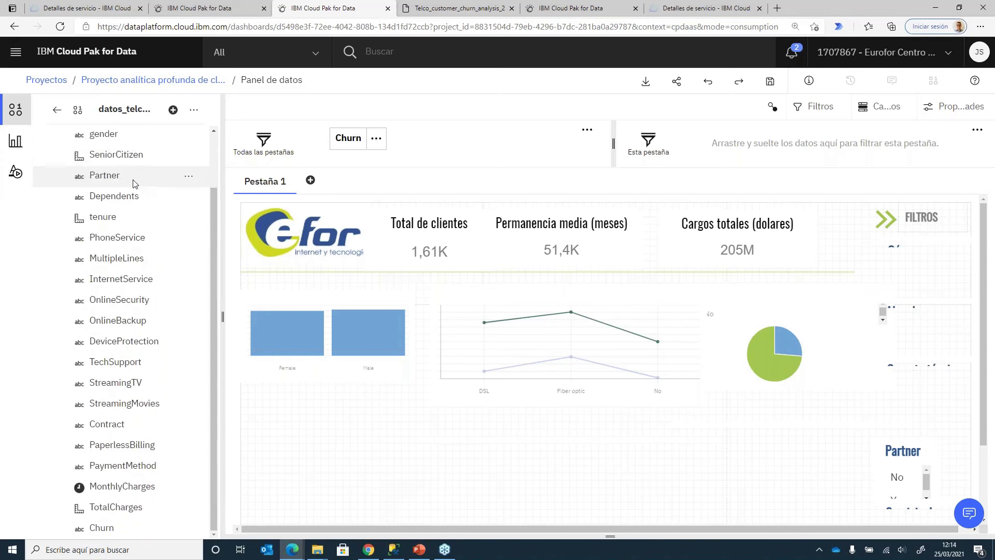